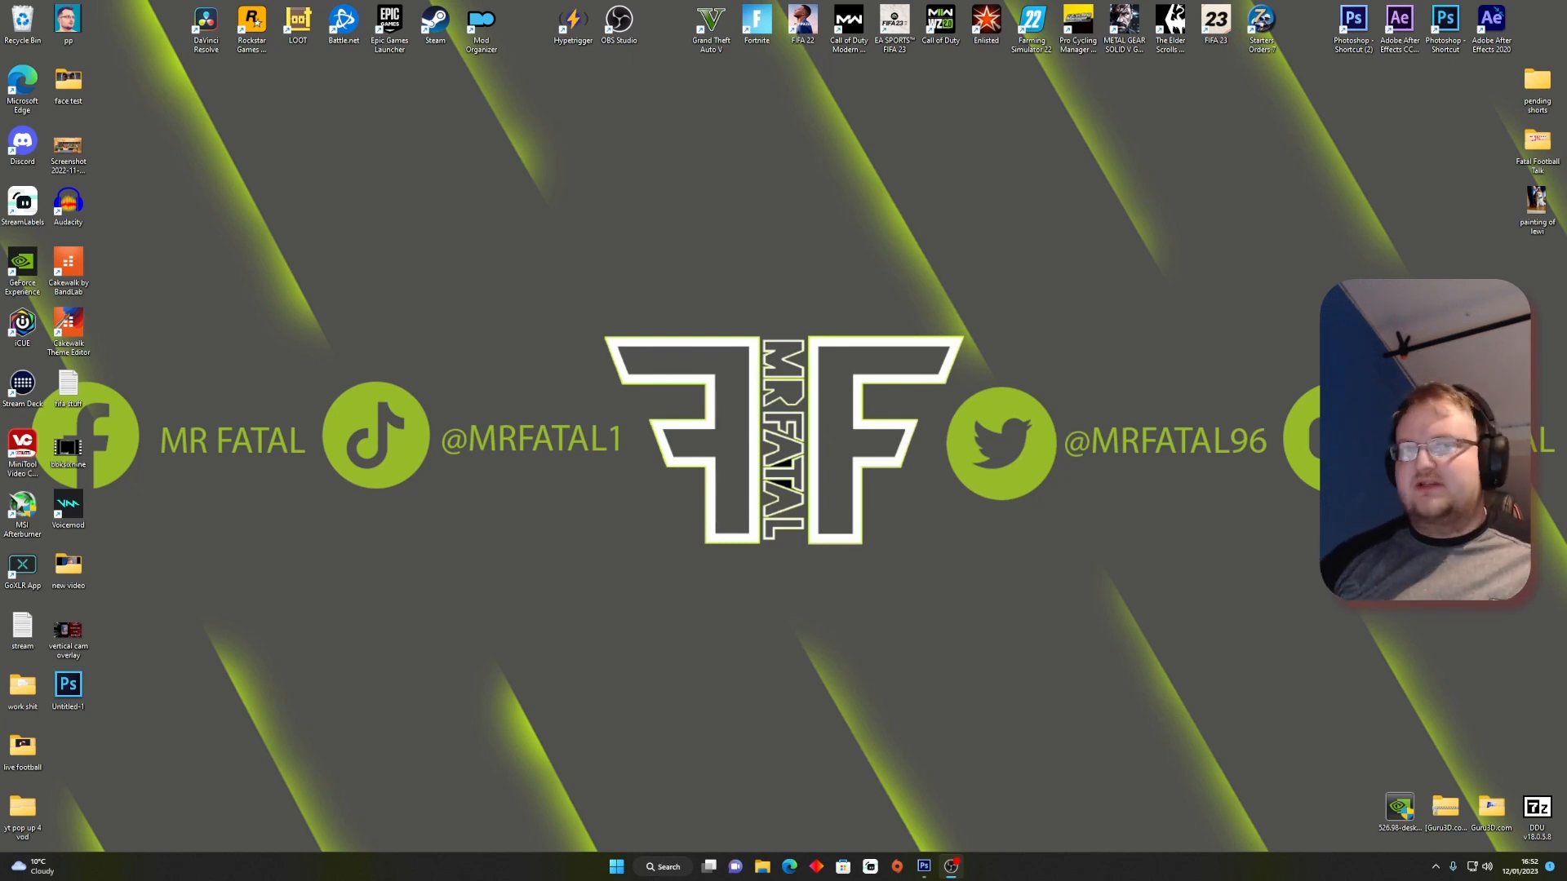
Step: Switch to Photoshop and set up a new document 1920 pixels wide and 1080 pixels high
click(924, 868)
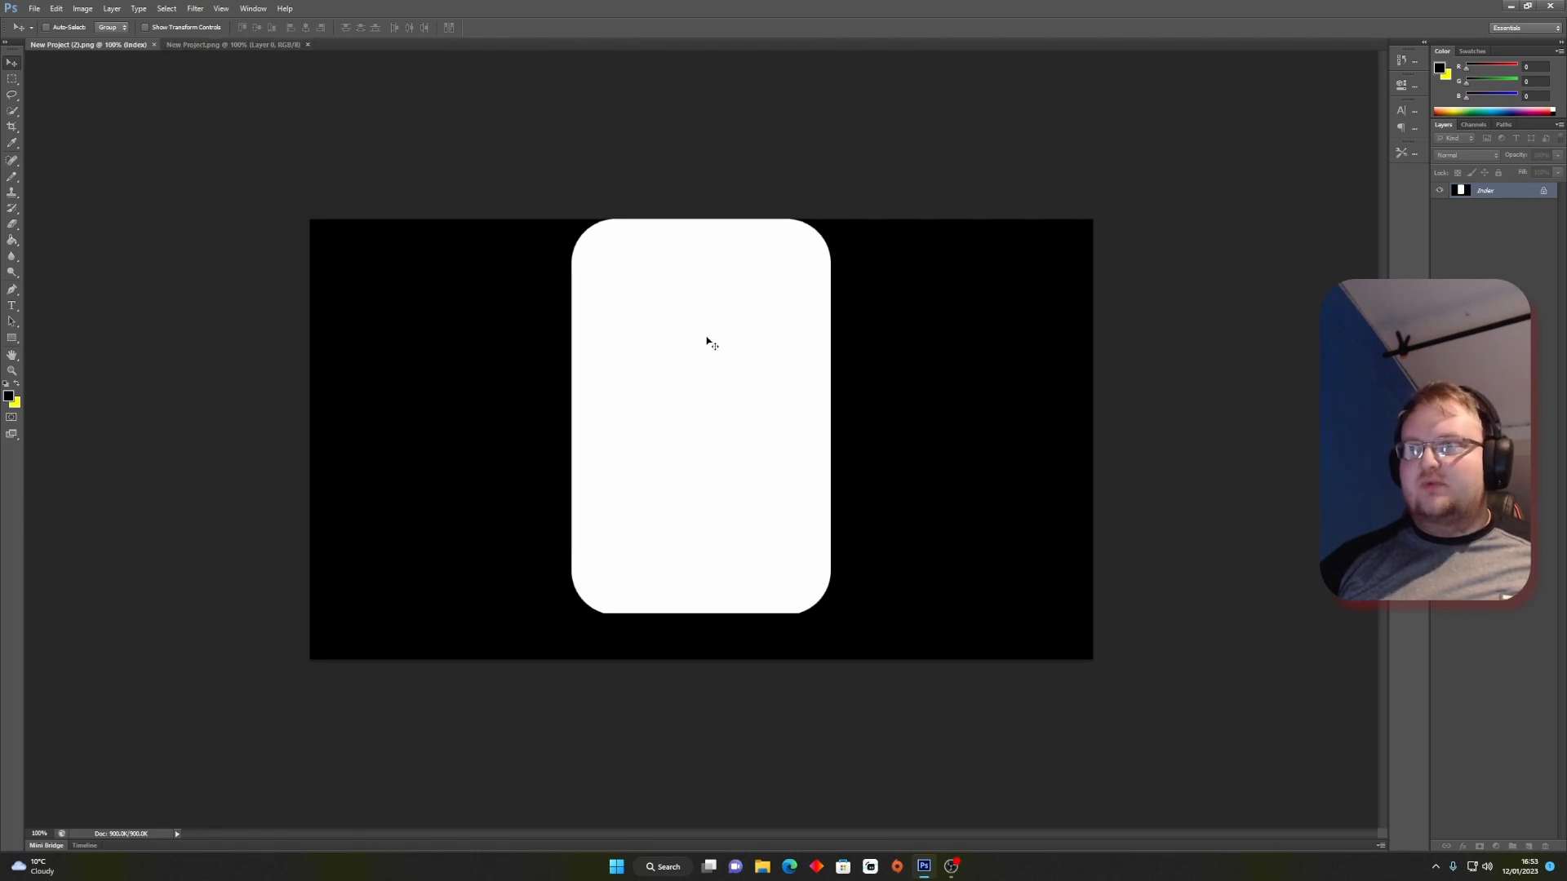
click(217, 45)
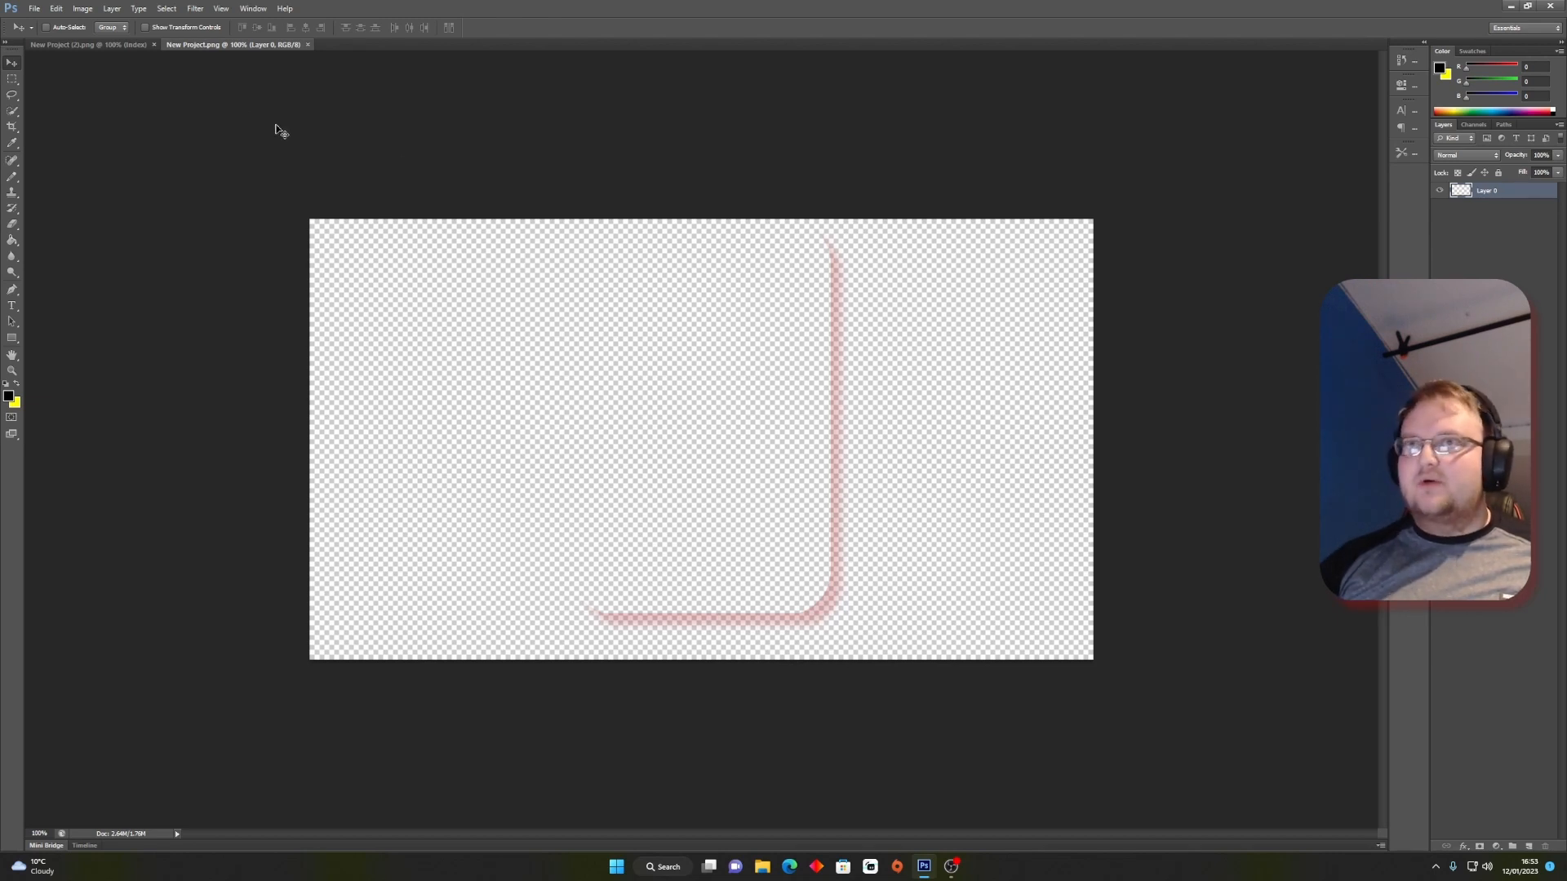
click(35, 8)
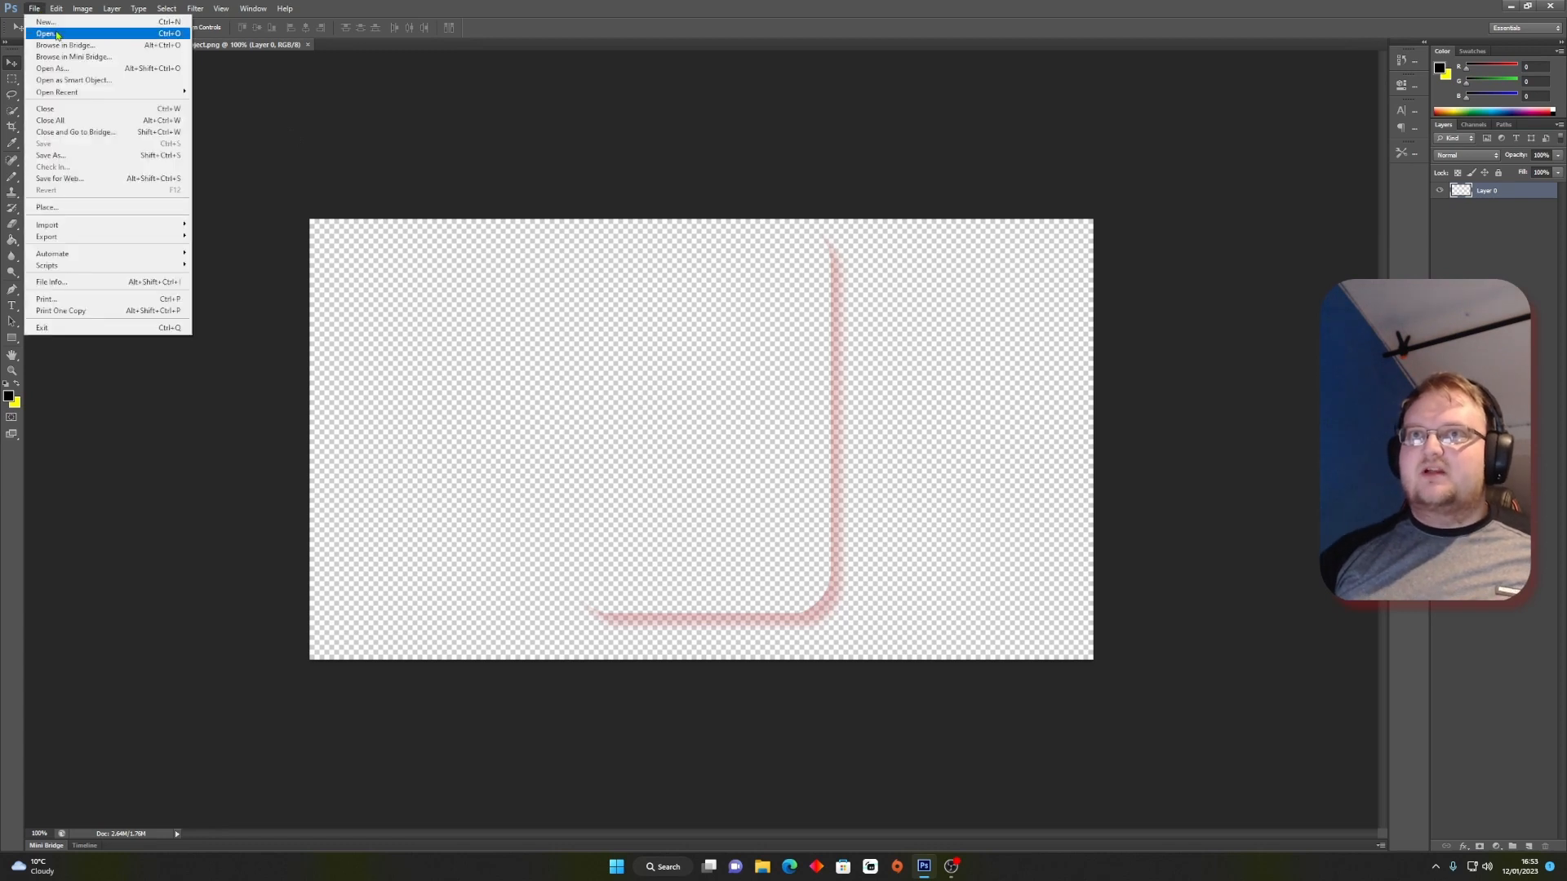
click(58, 24)
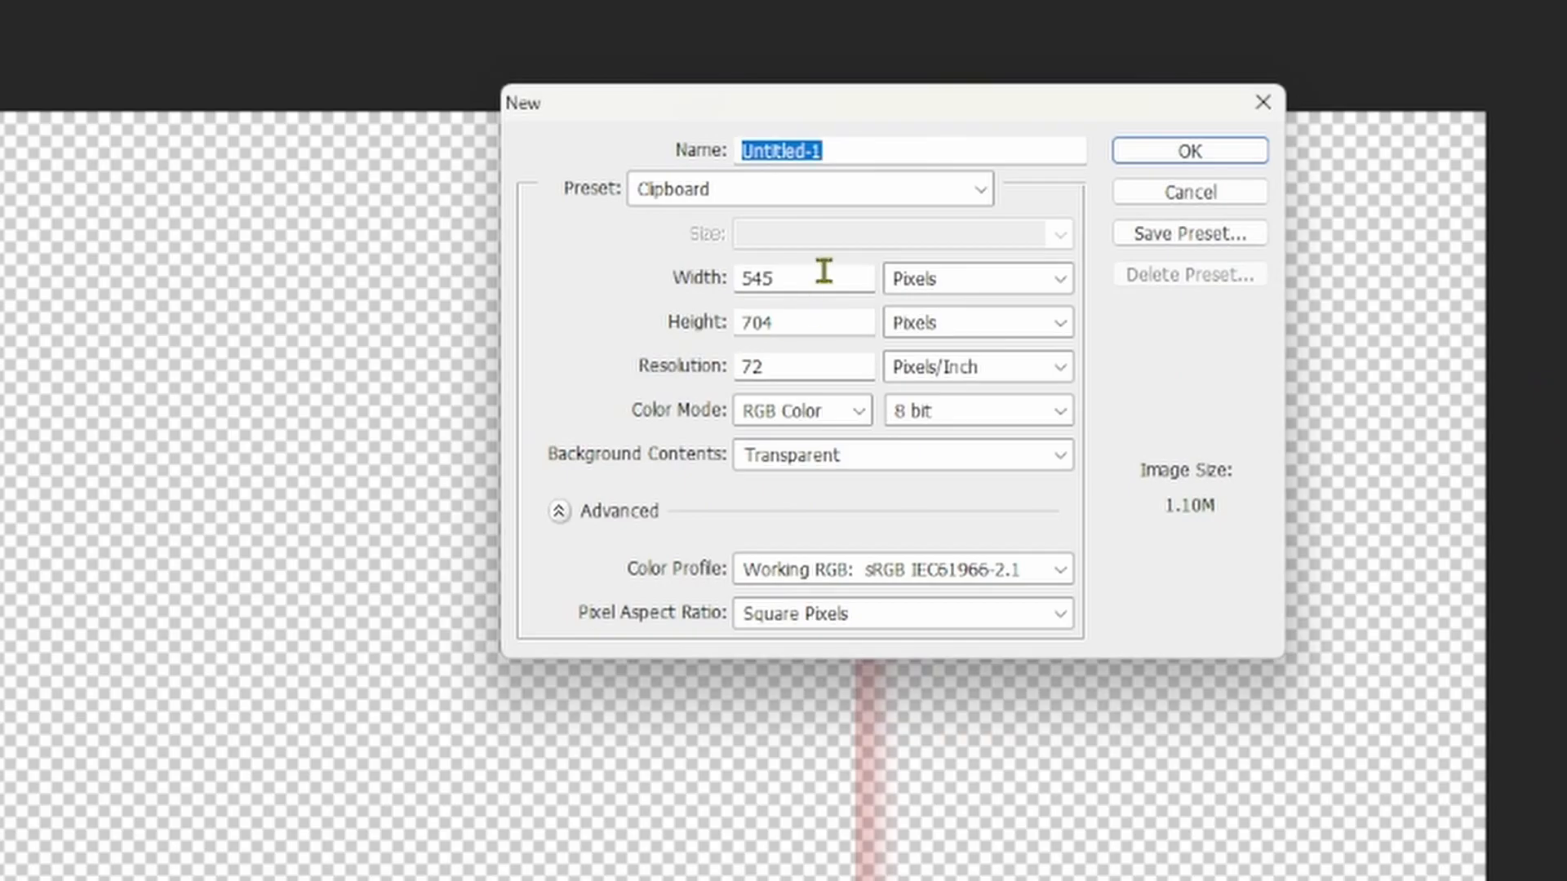
double_click(809, 284)
text(1)
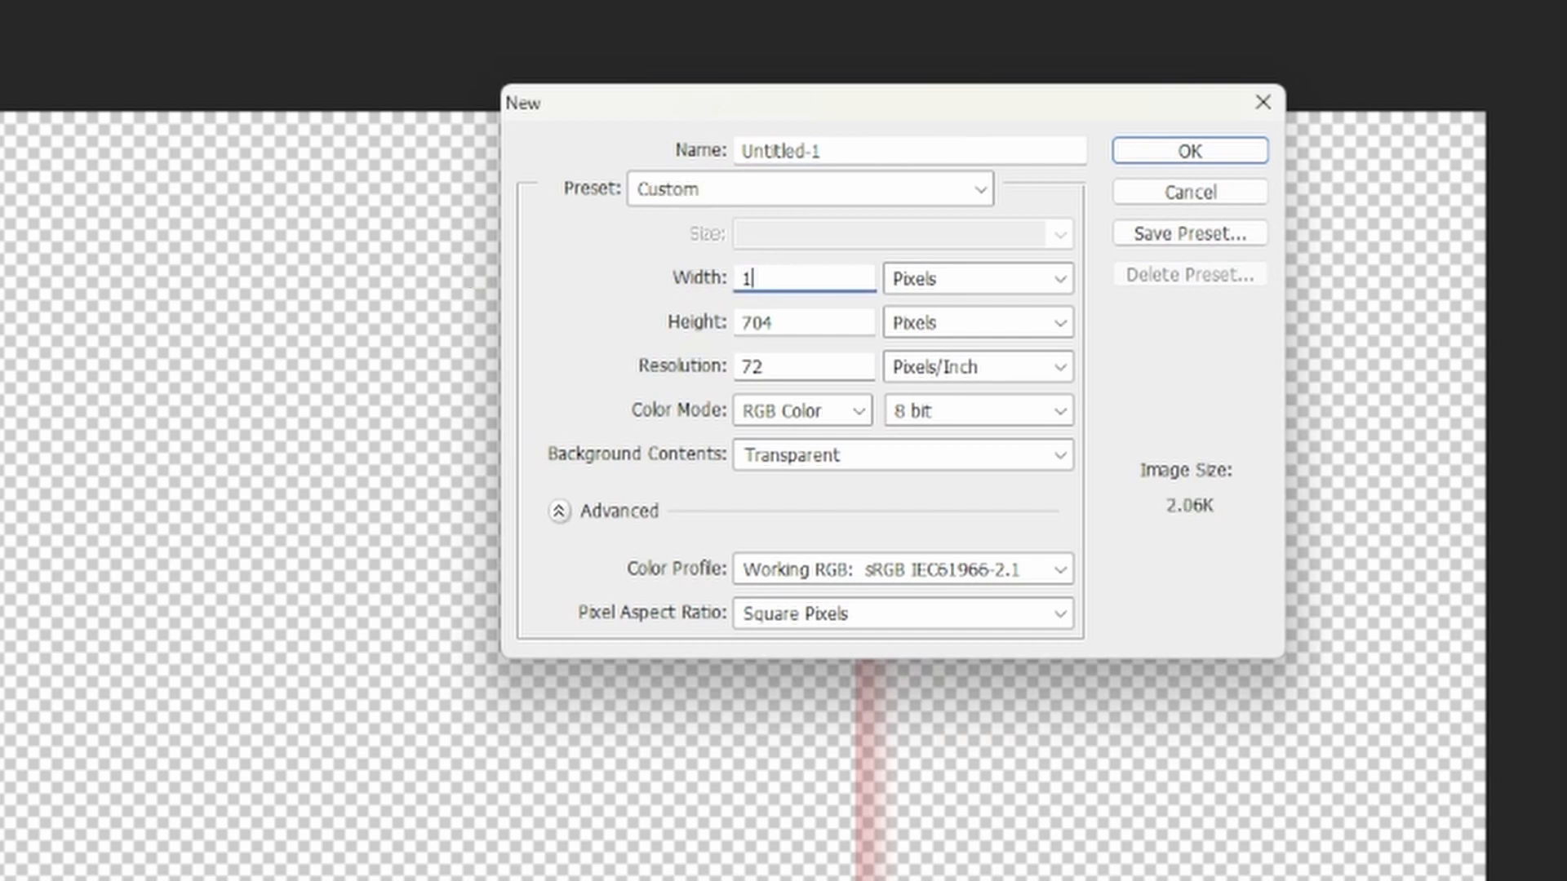
text(920)
drag(804, 325, 658, 315)
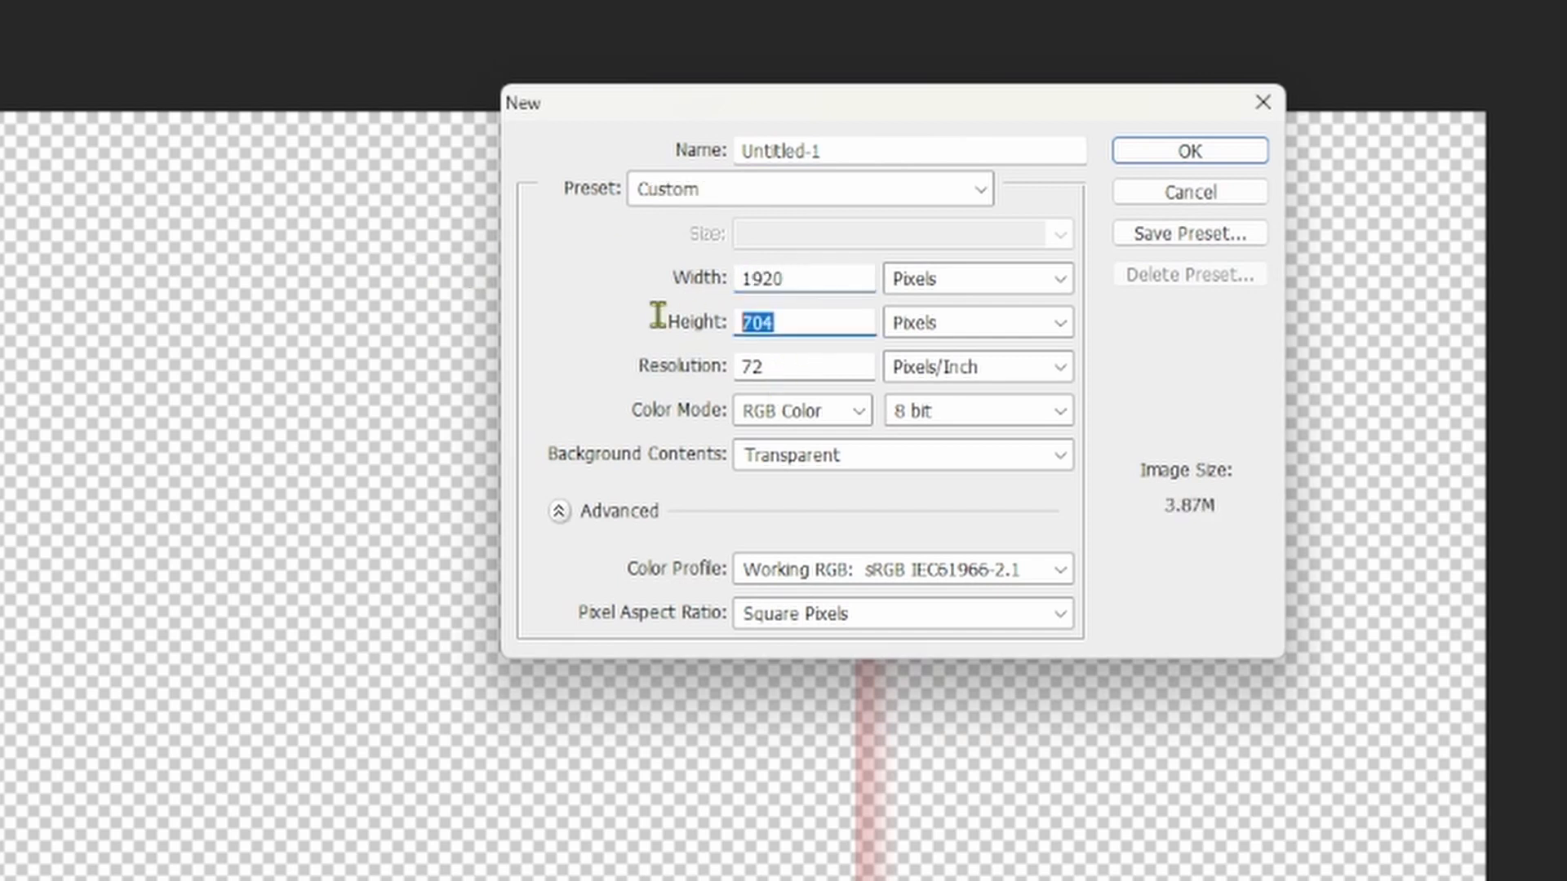
text(1080)
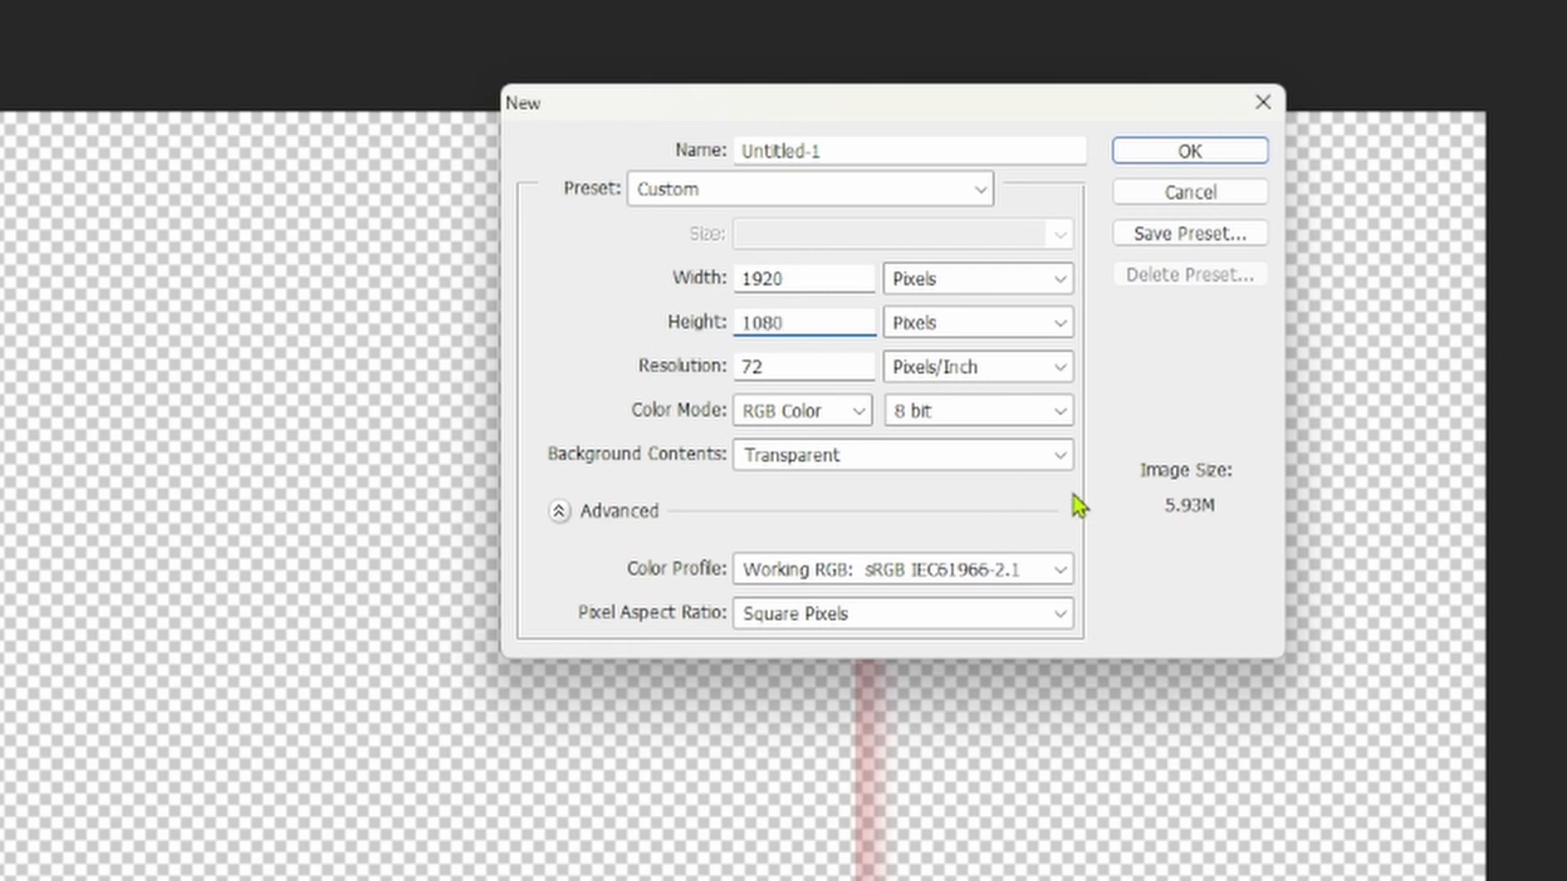
Step: Set the new document's background contents to Transparent and create the document
click(1190, 341)
click(805, 459)
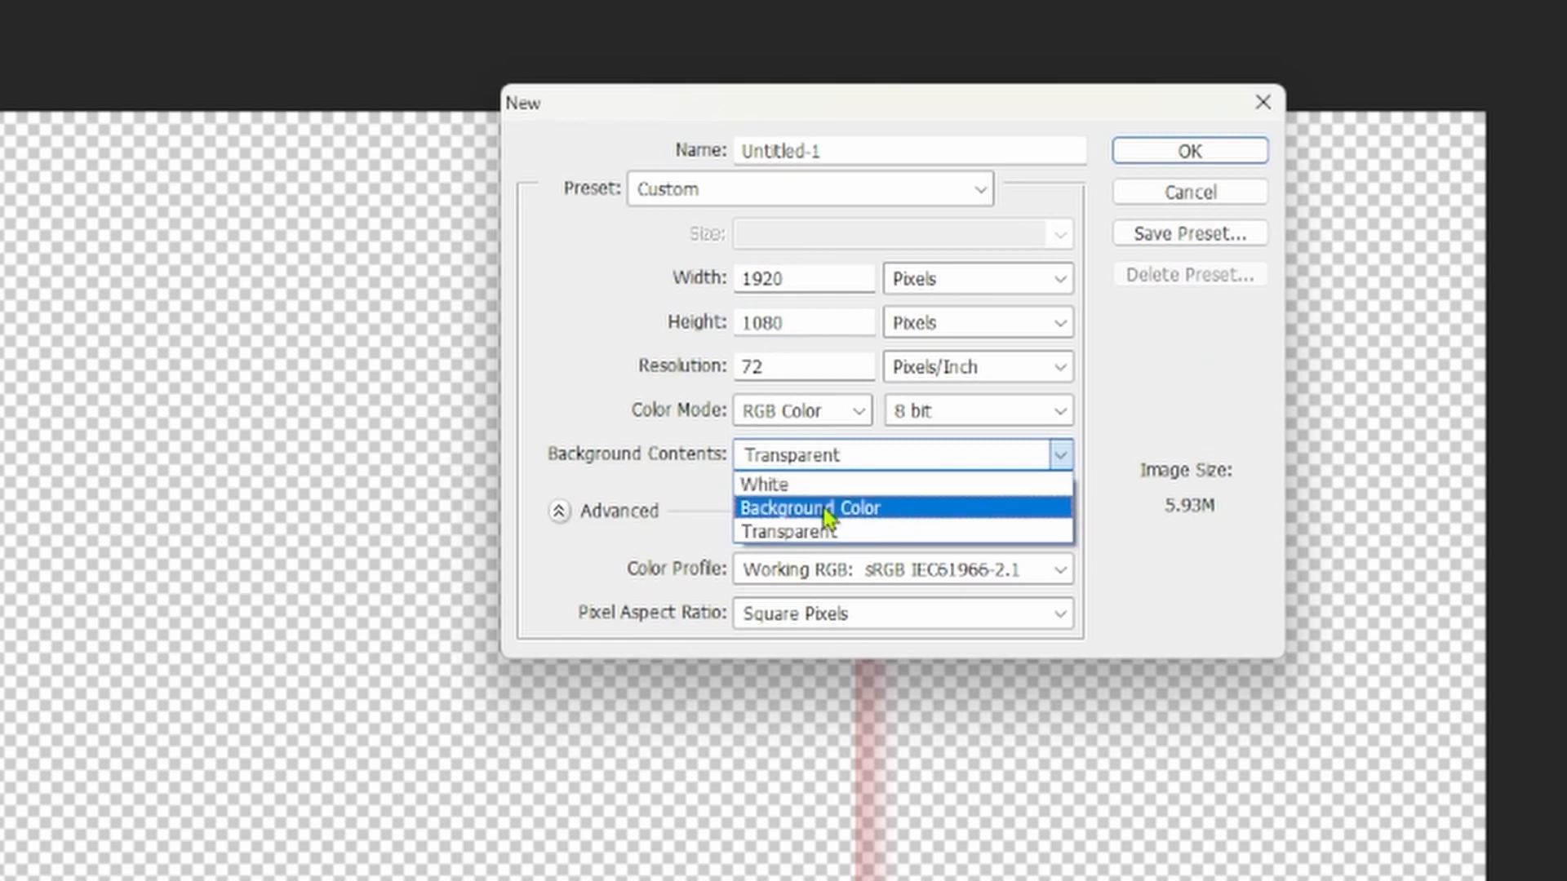
click(827, 508)
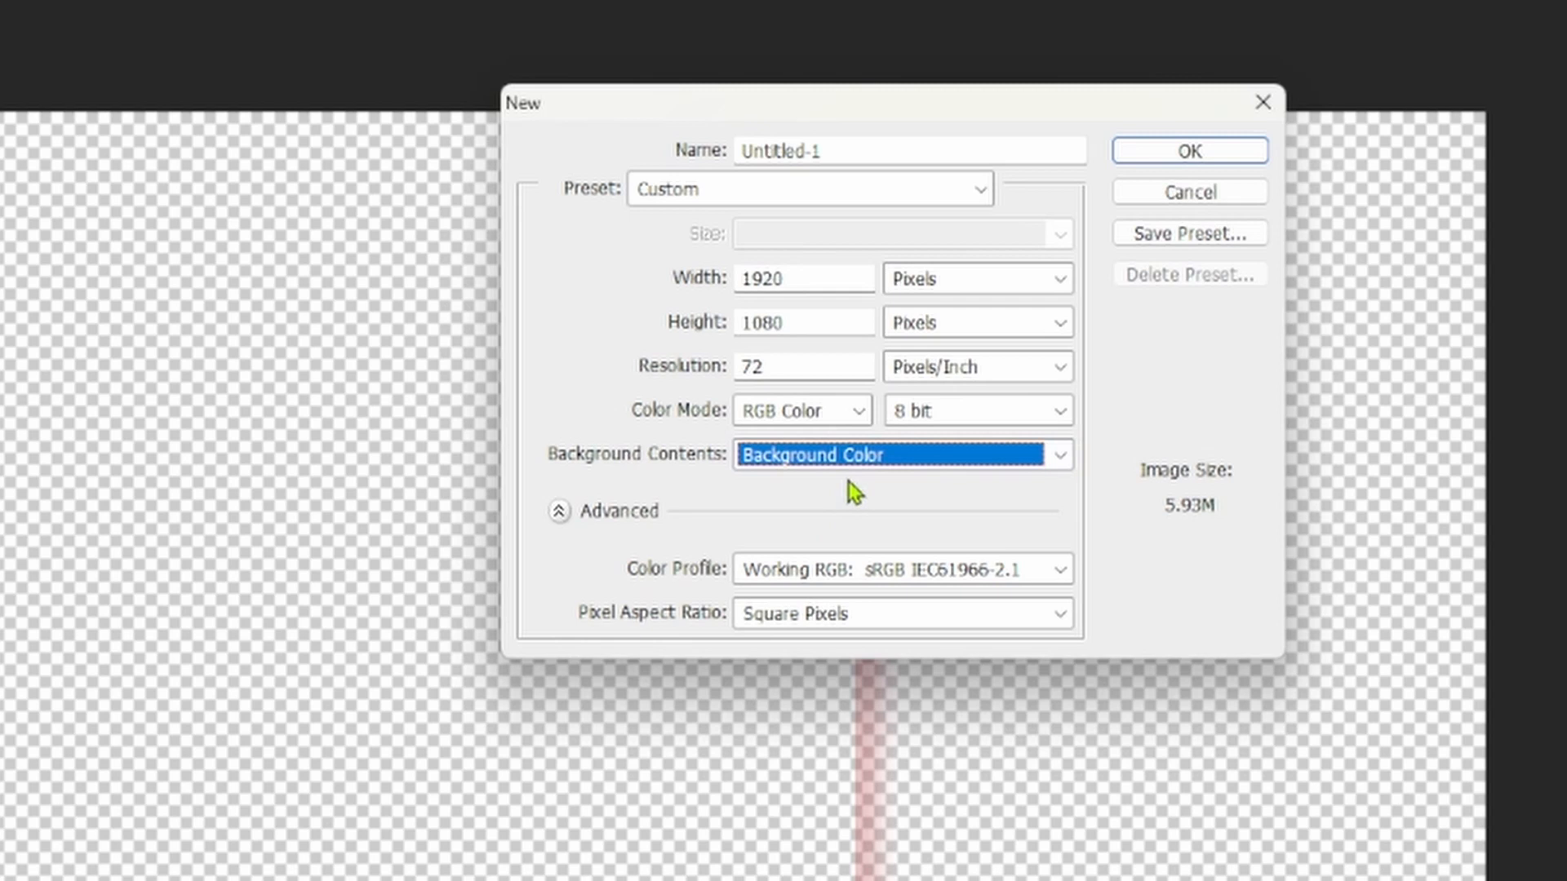
click(873, 462)
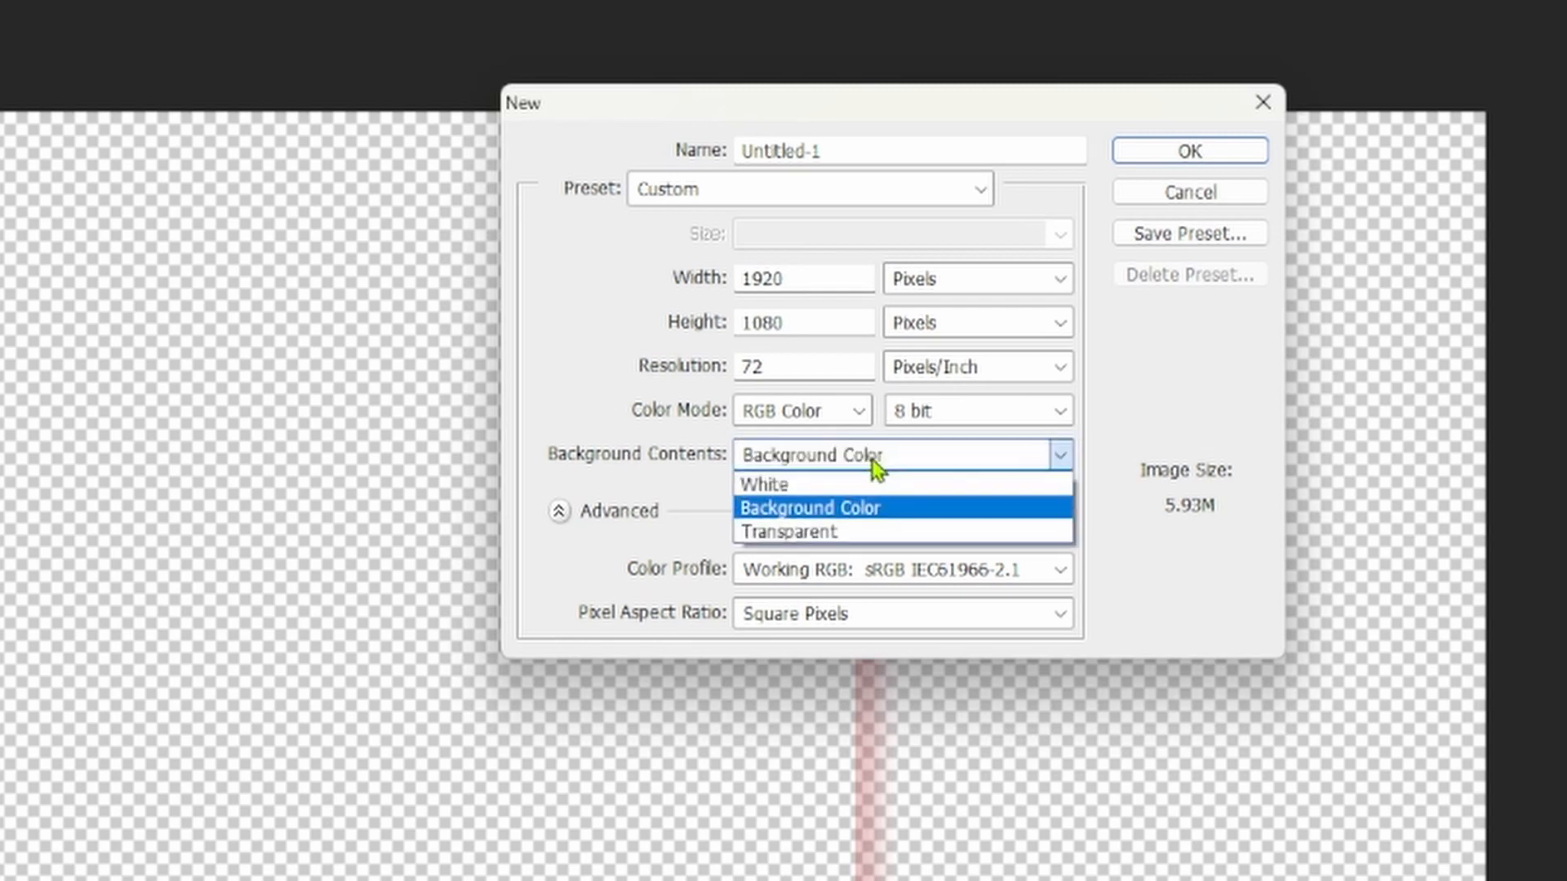
click(811, 540)
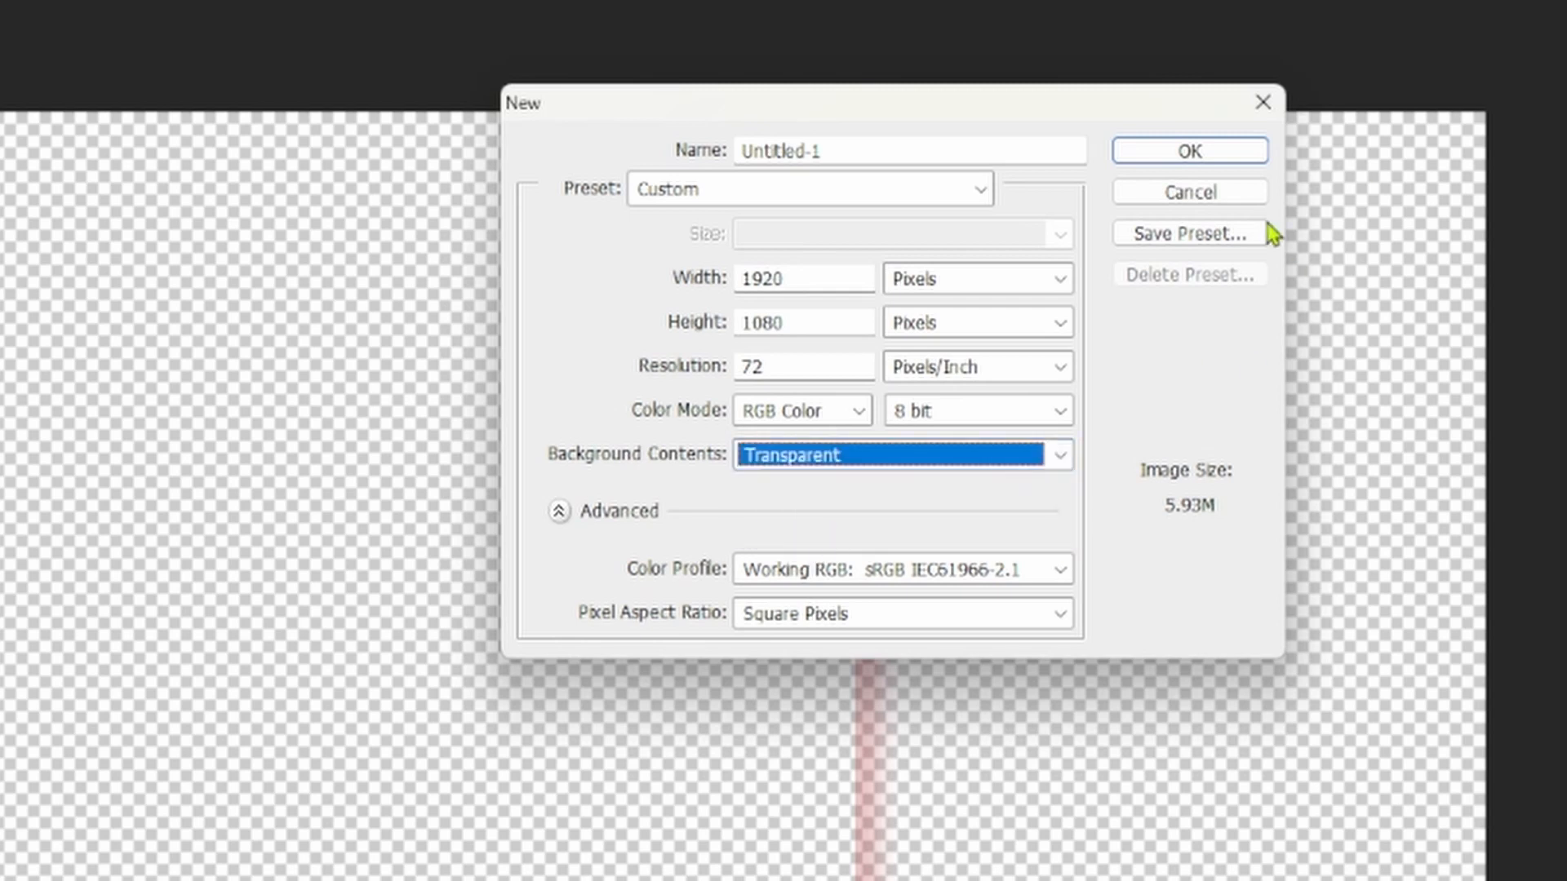
click(1158, 159)
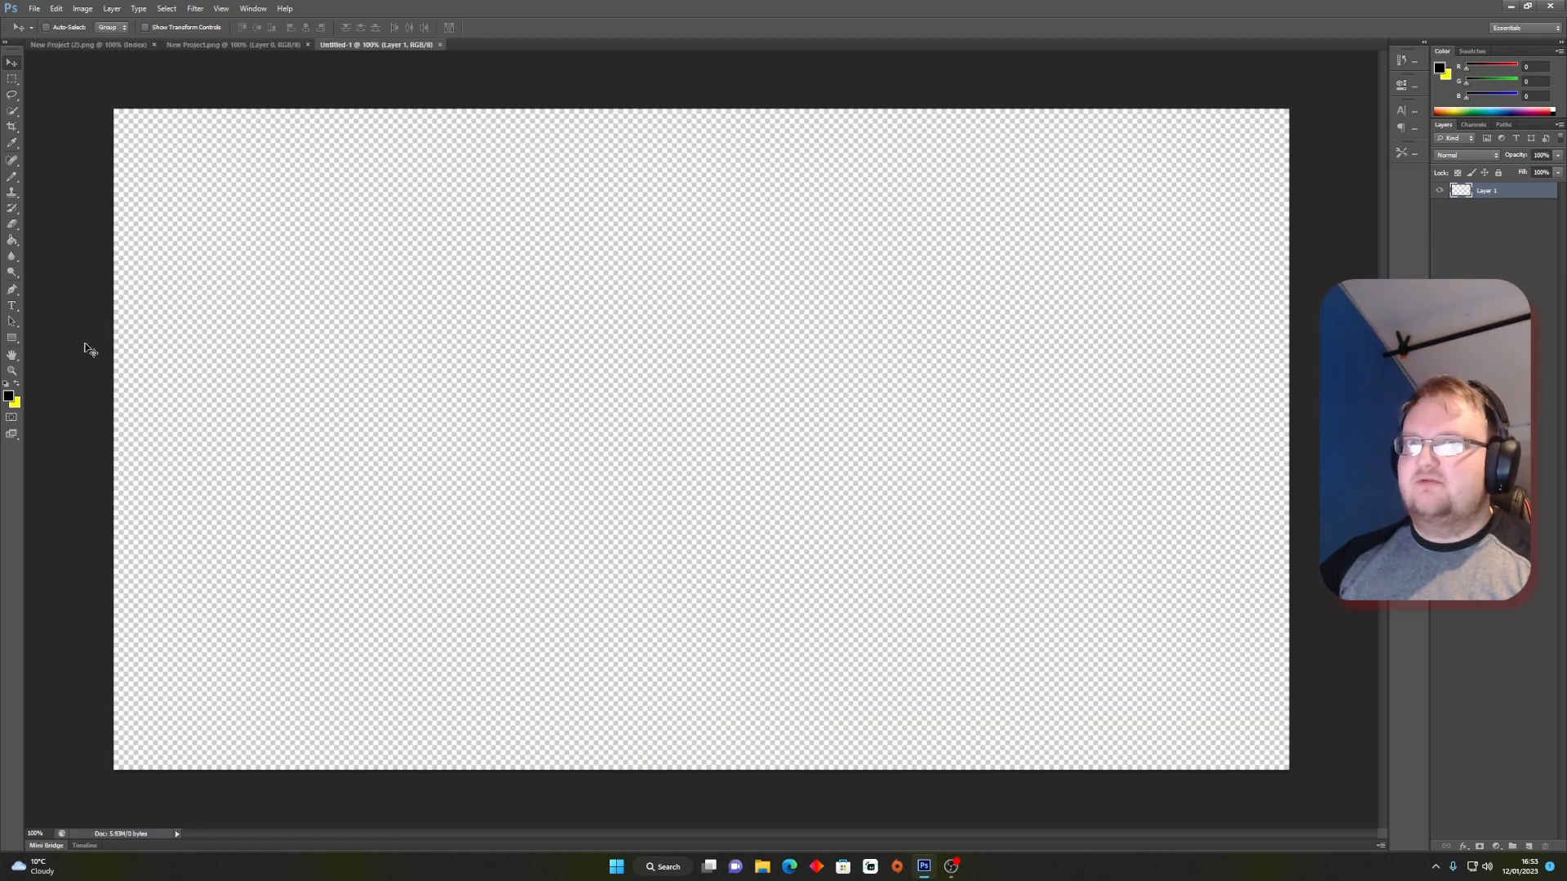
Step: Draw a black-filled rectangle of about 1969 by 1121 px that covers the entire canvas
click(13, 338)
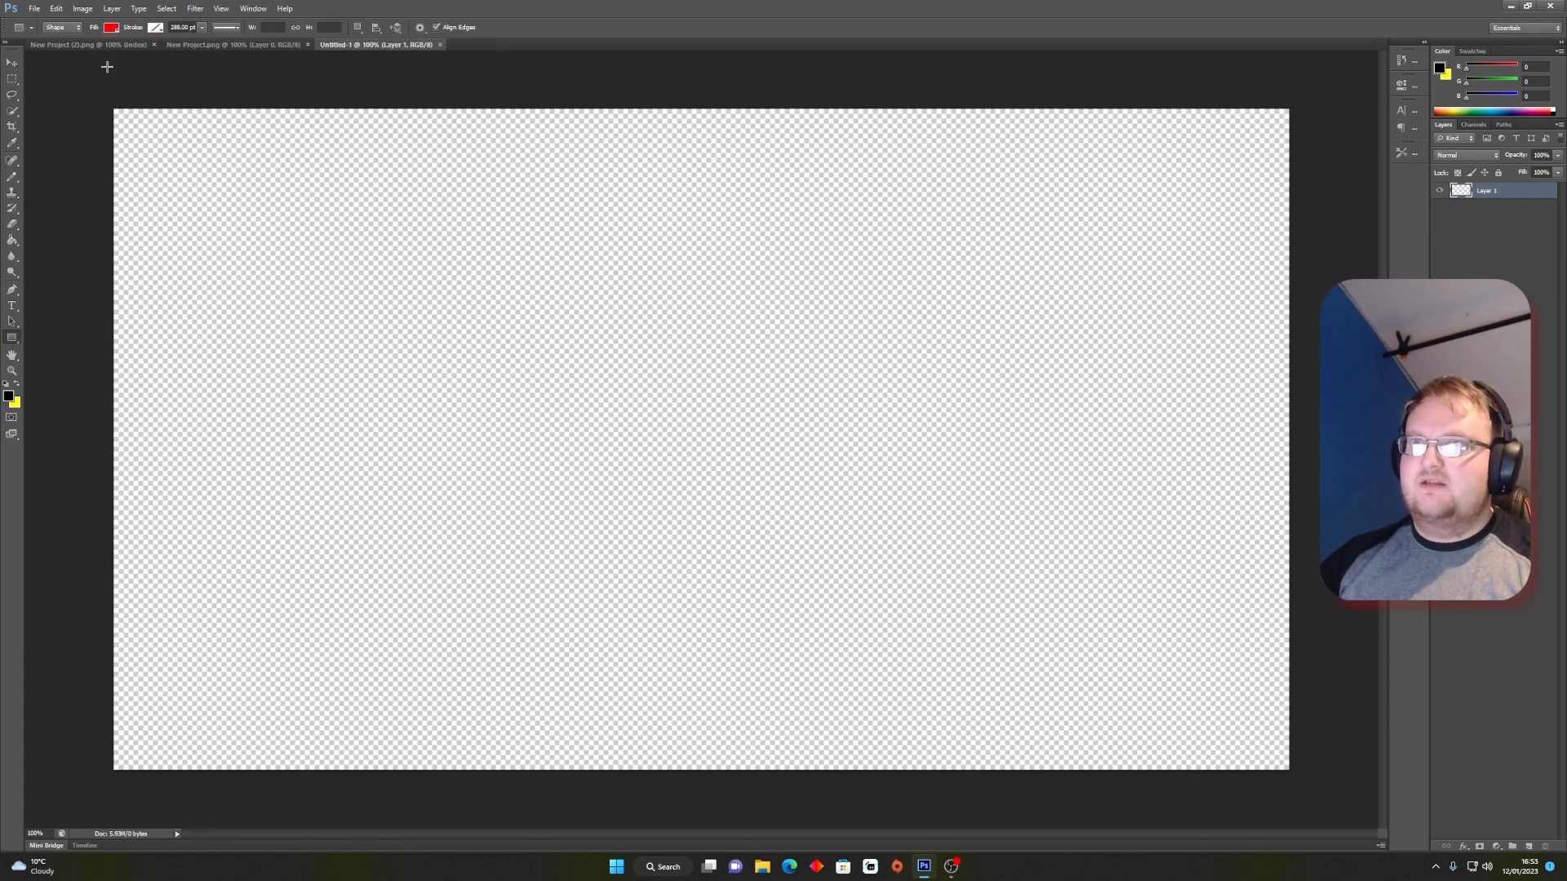
click(112, 28)
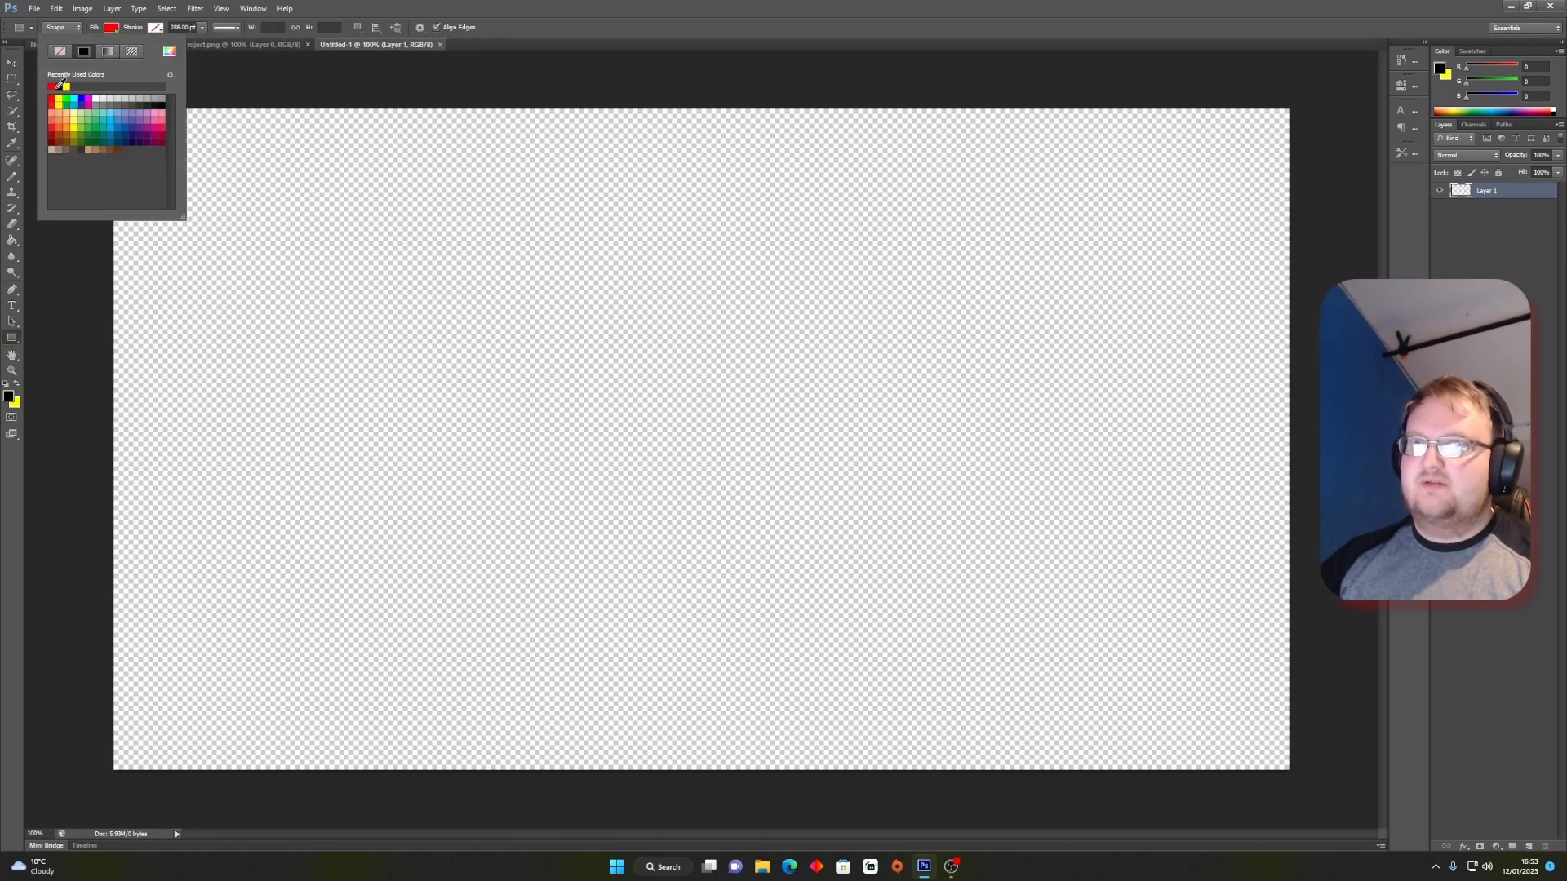
click(231, 80)
click(98, 92)
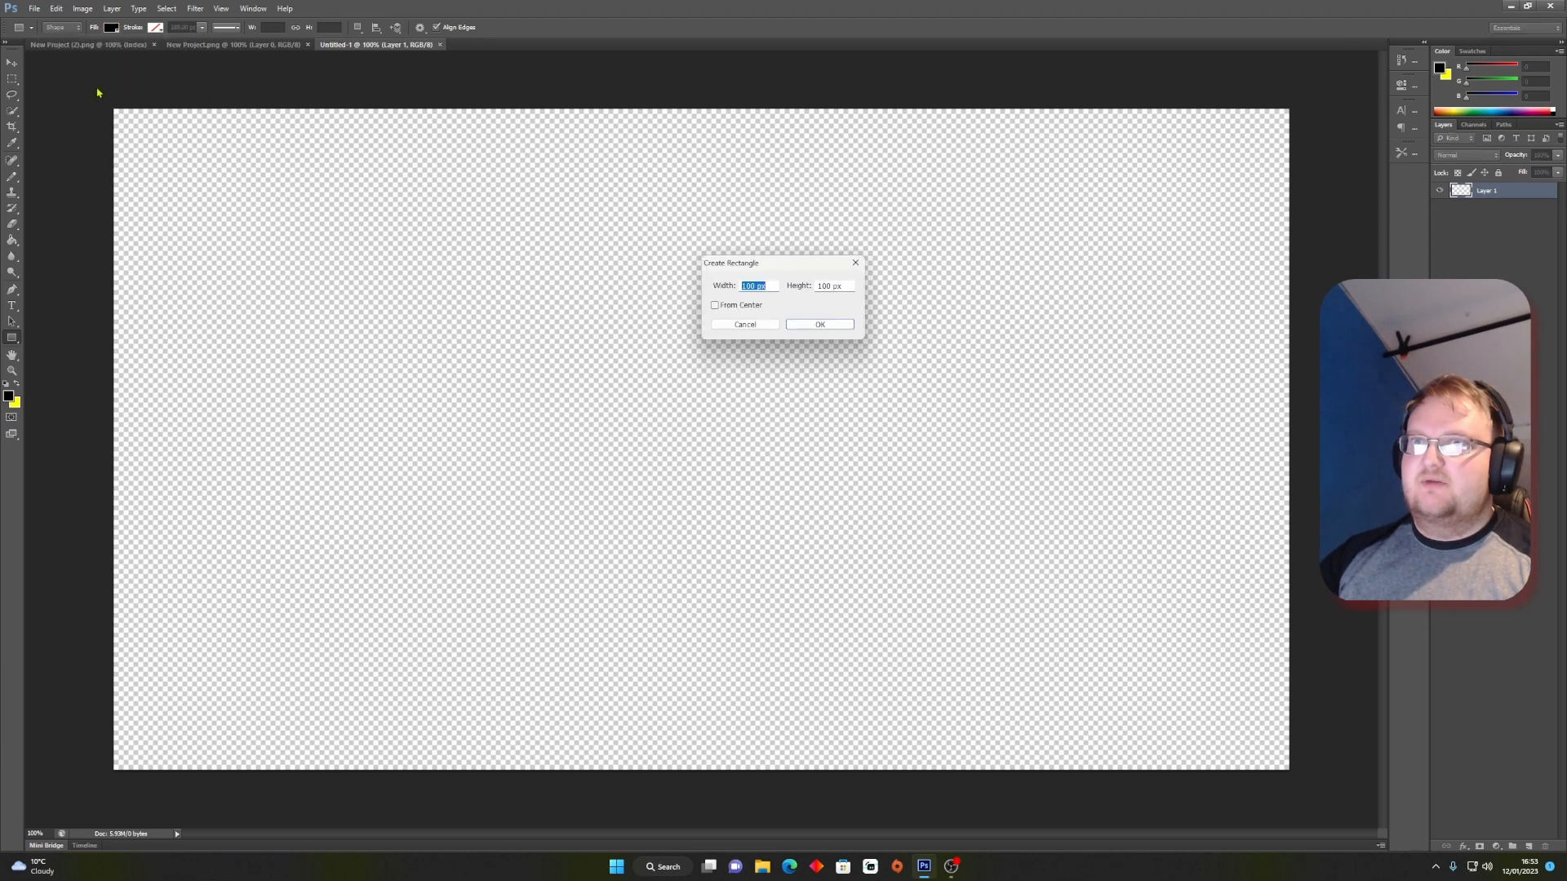
click(856, 263)
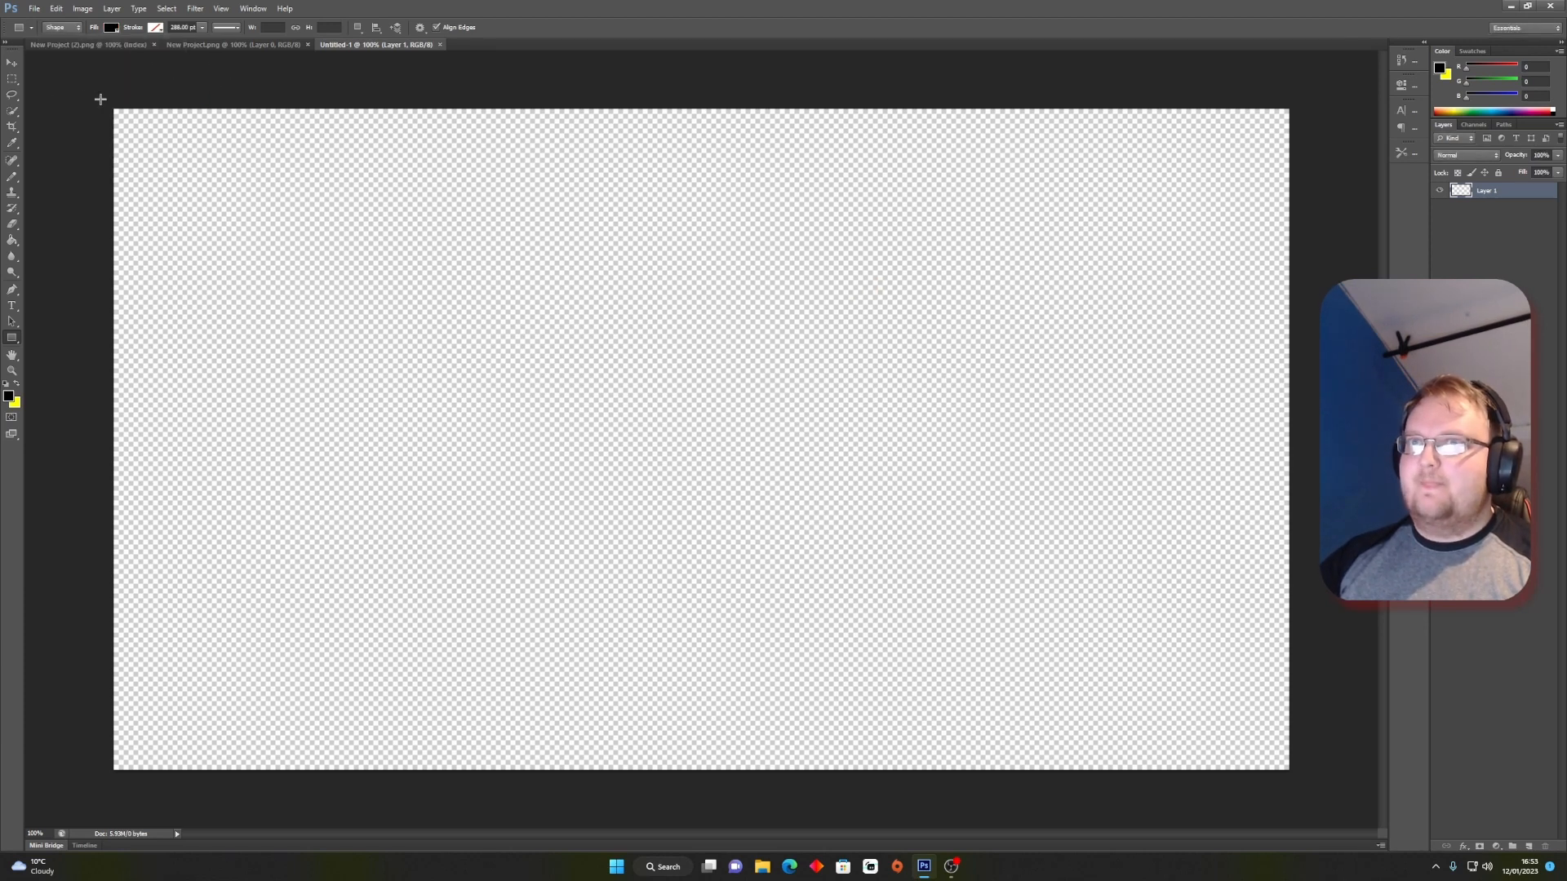
drag(101, 99, 1302, 762)
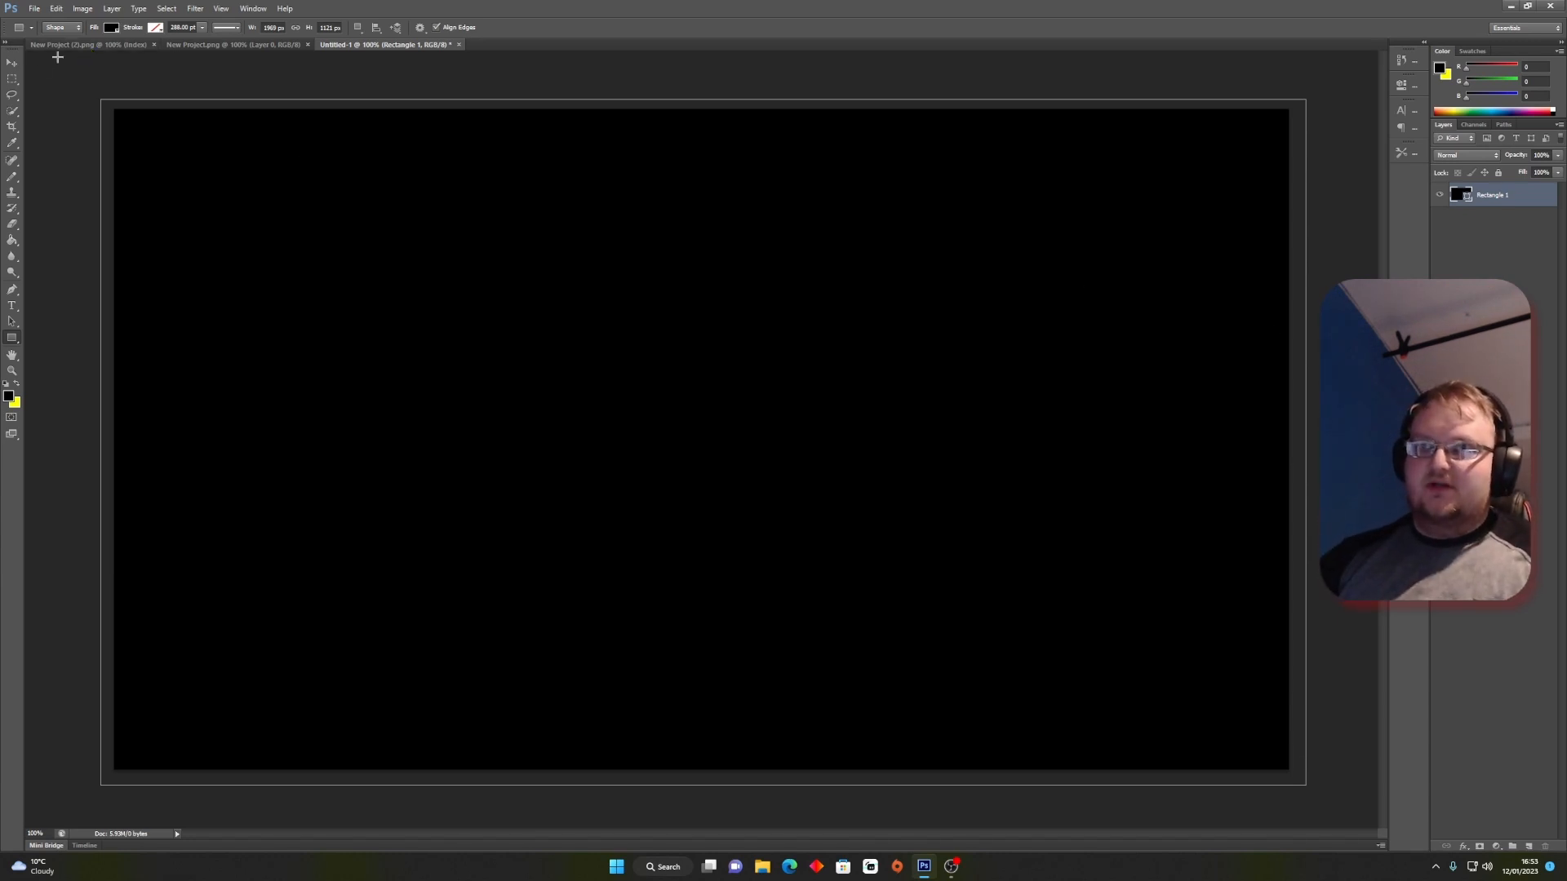
click(12, 63)
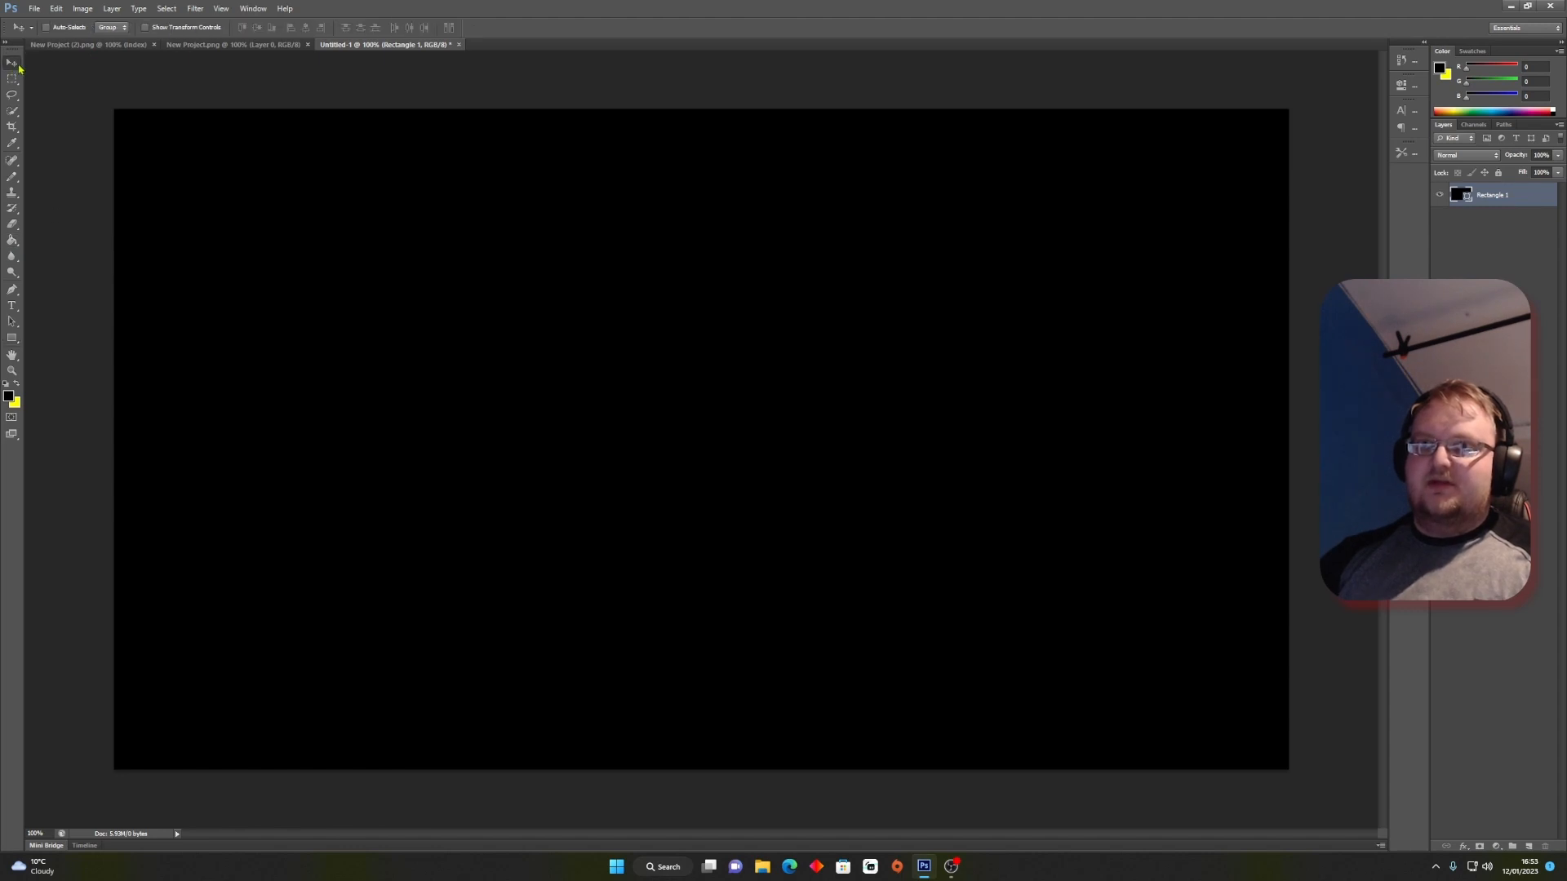
Step: Draw an upright rounded rectangle with an 80 px corner radius, about 664 by 1059 px, over the black background, using the example mask as reference
click(81, 45)
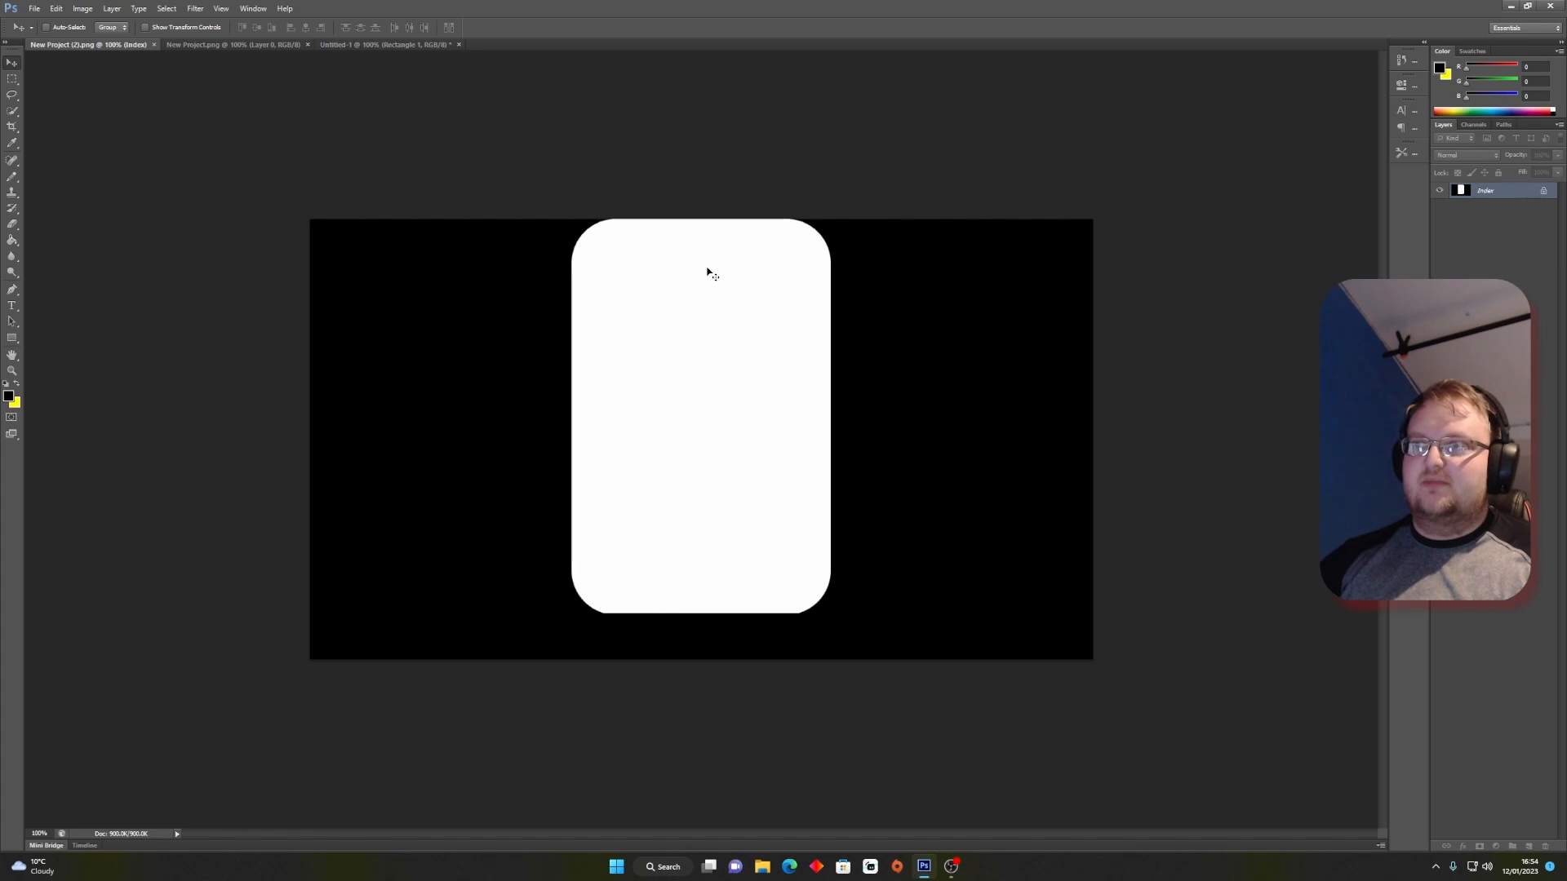
click(343, 45)
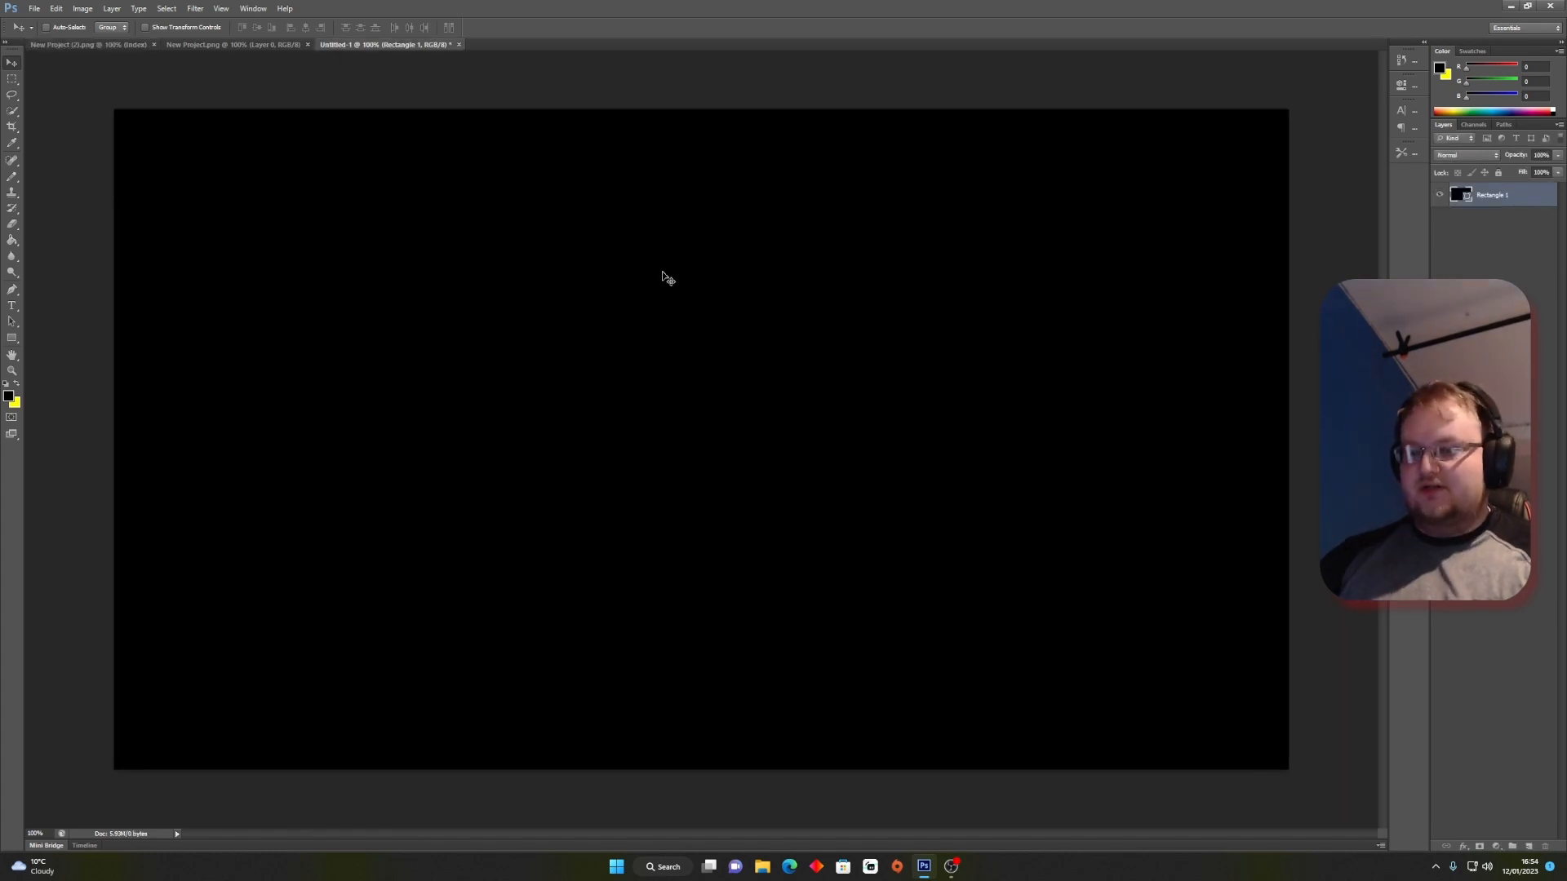
scroll(668, 279, down, 3)
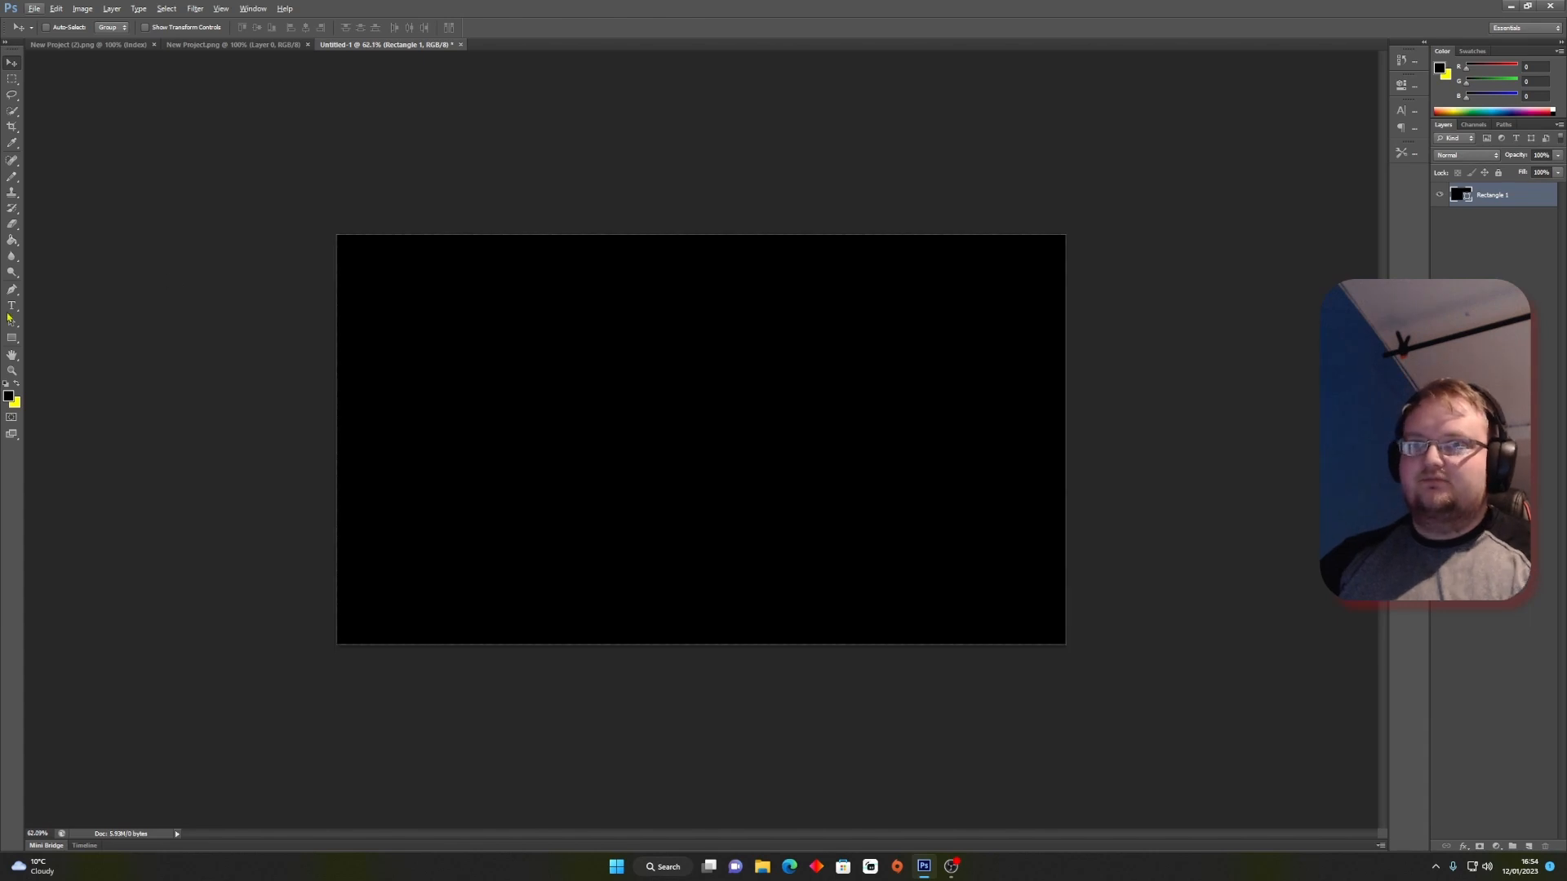
click(13, 339)
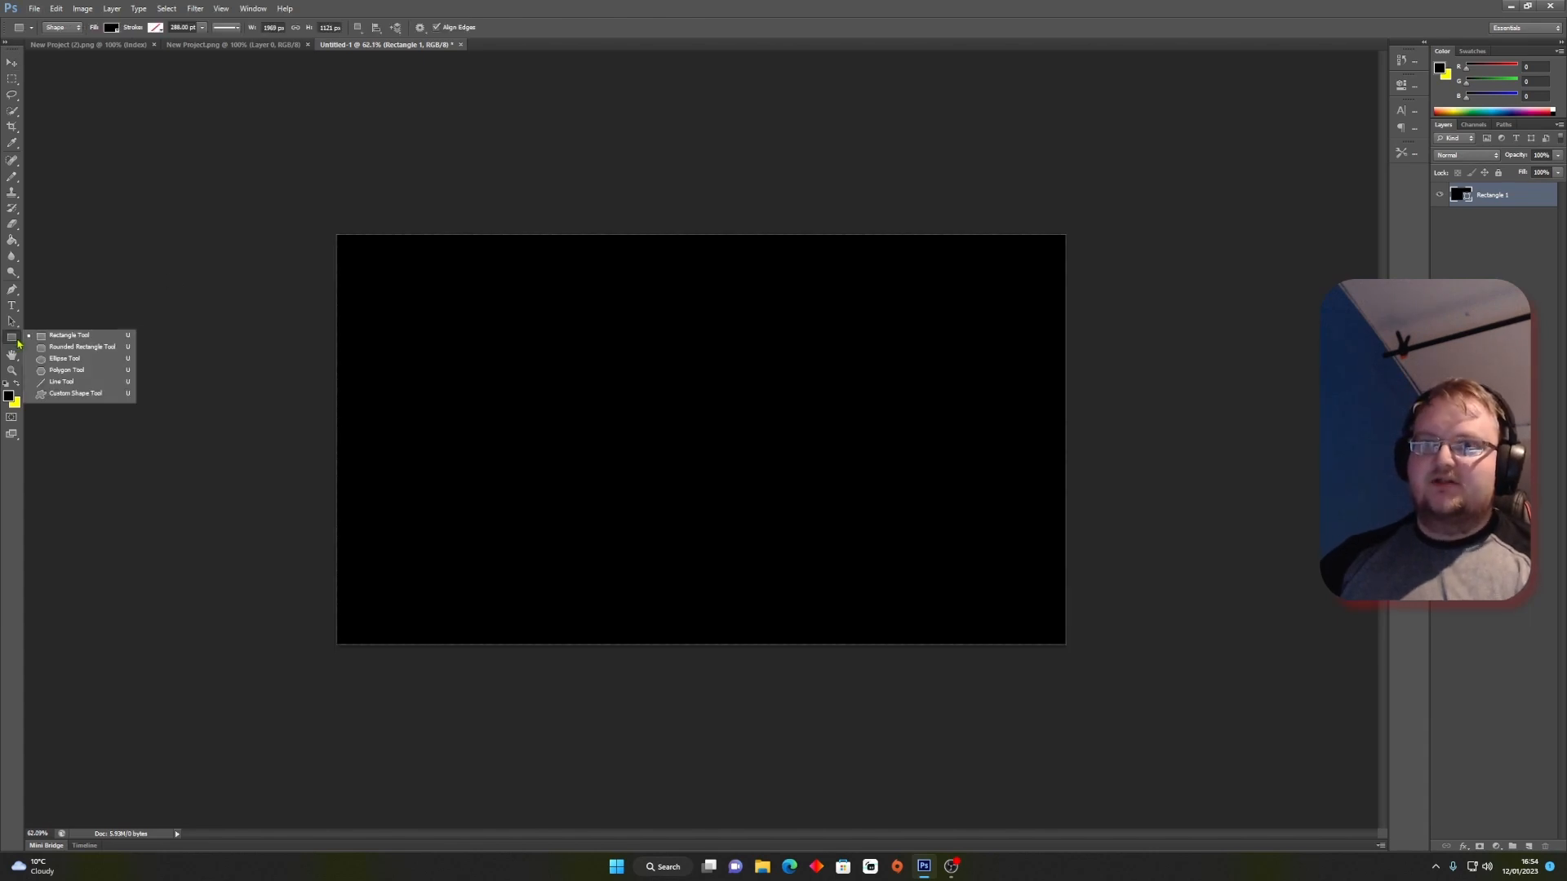
click(58, 351)
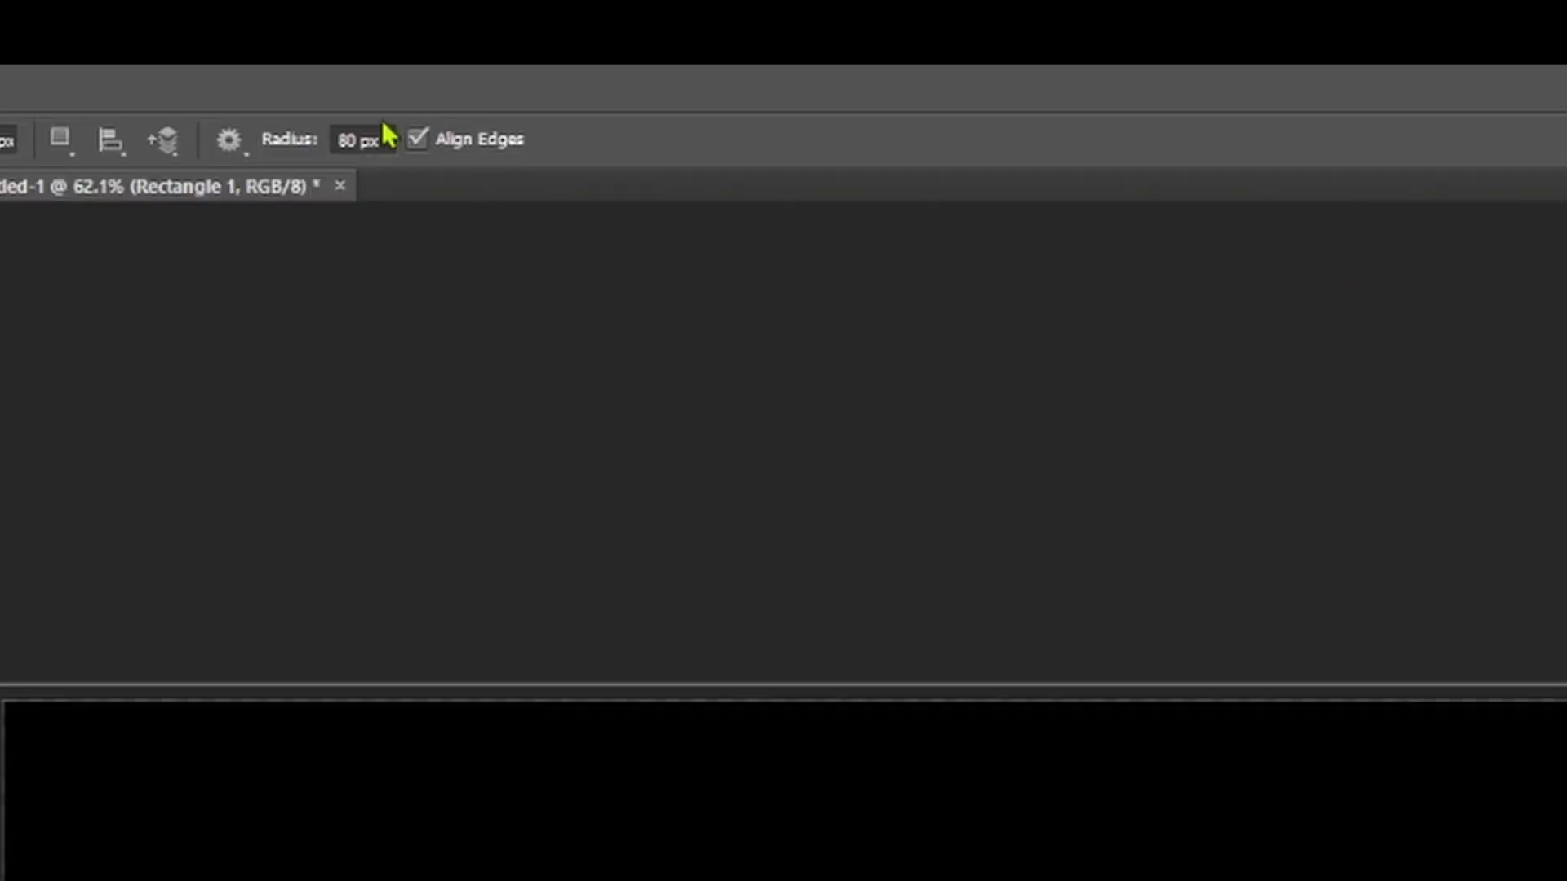
click(471, 27)
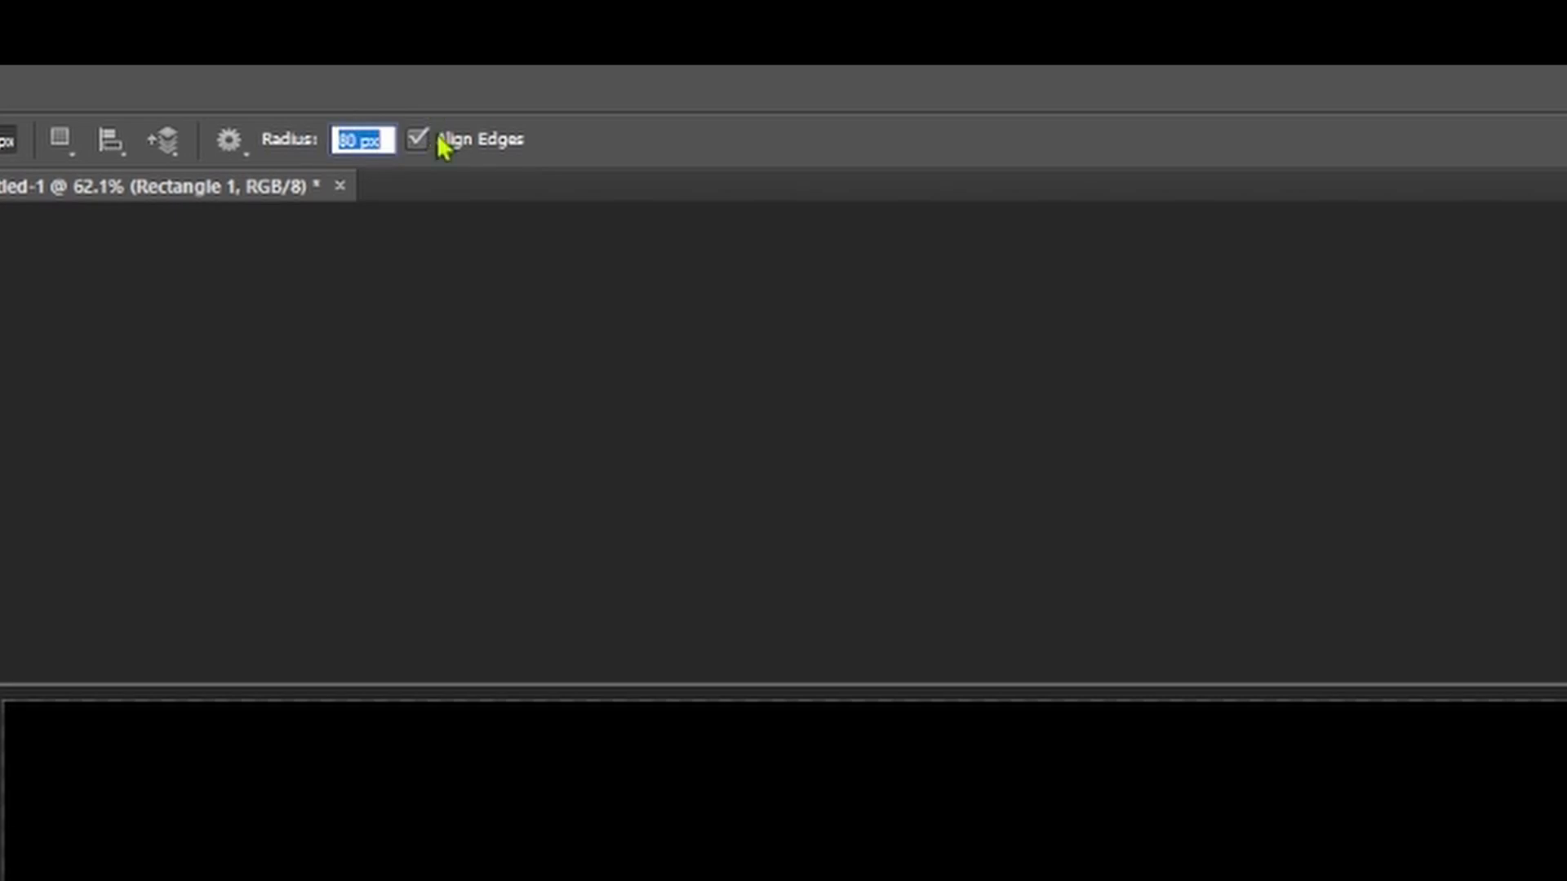
text(80)
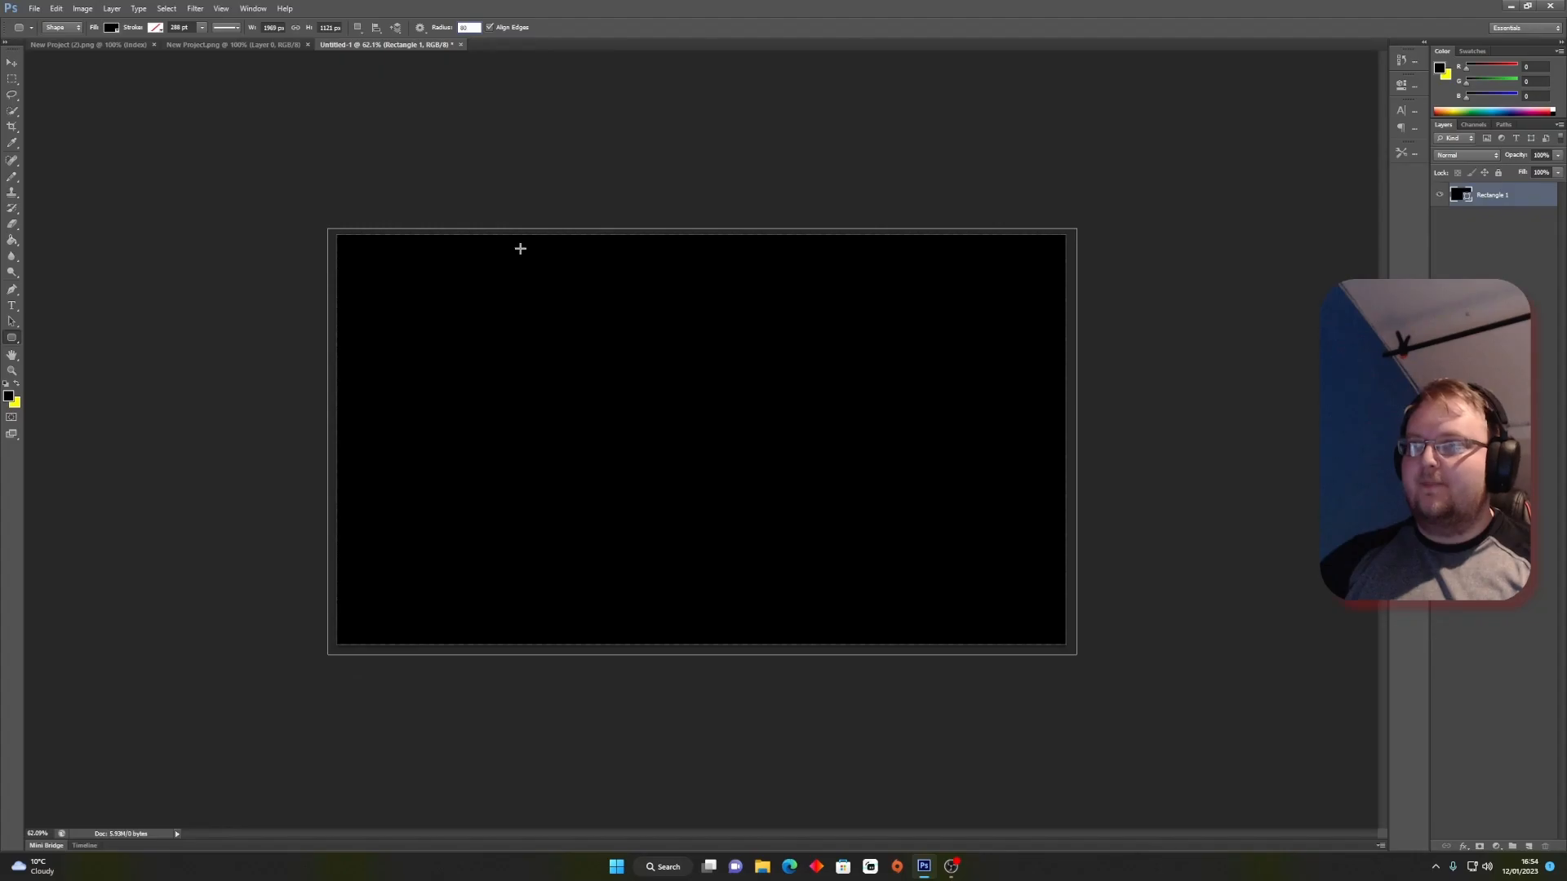
drag(522, 718, 543, 836)
drag(536, 285, 779, 643)
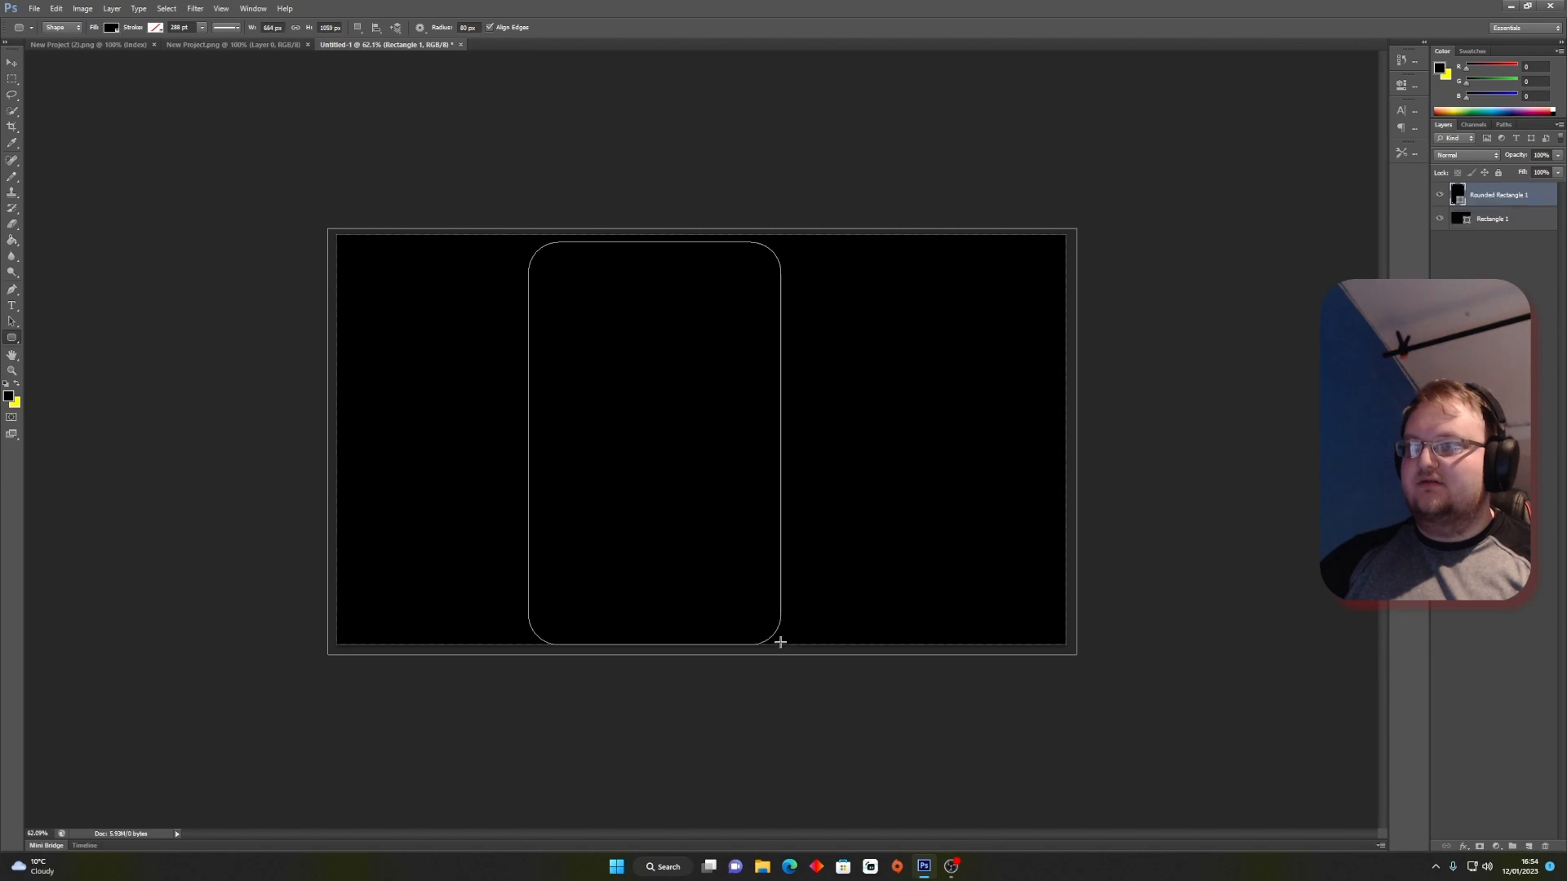
Step: Change the rounded rectangle's fill color to white (ffffff)
click(117, 31)
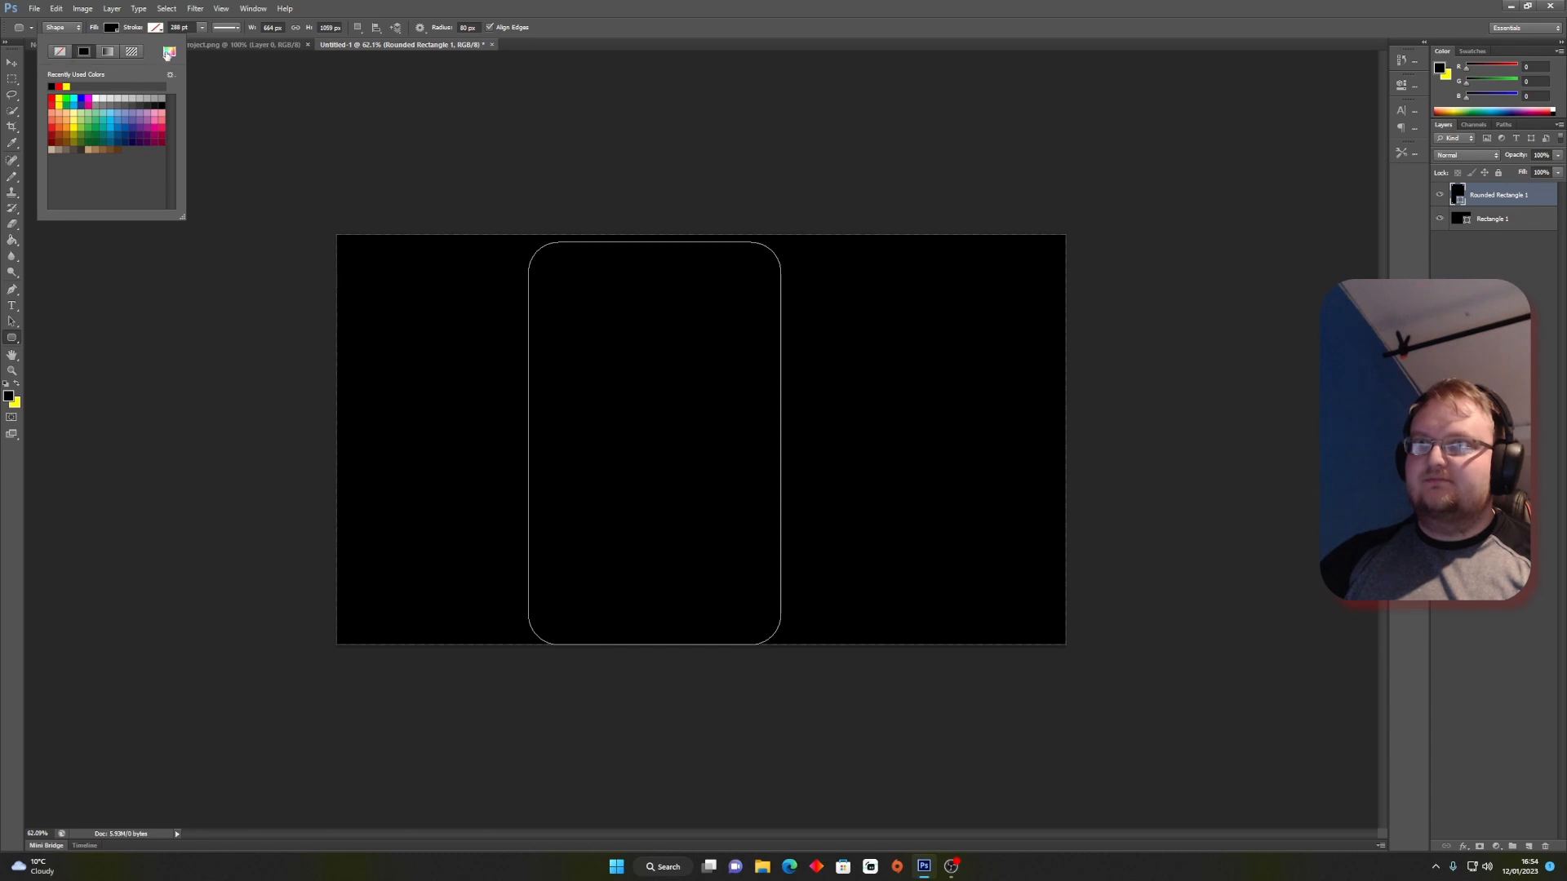
click(168, 55)
drag(661, 276, 529, 210)
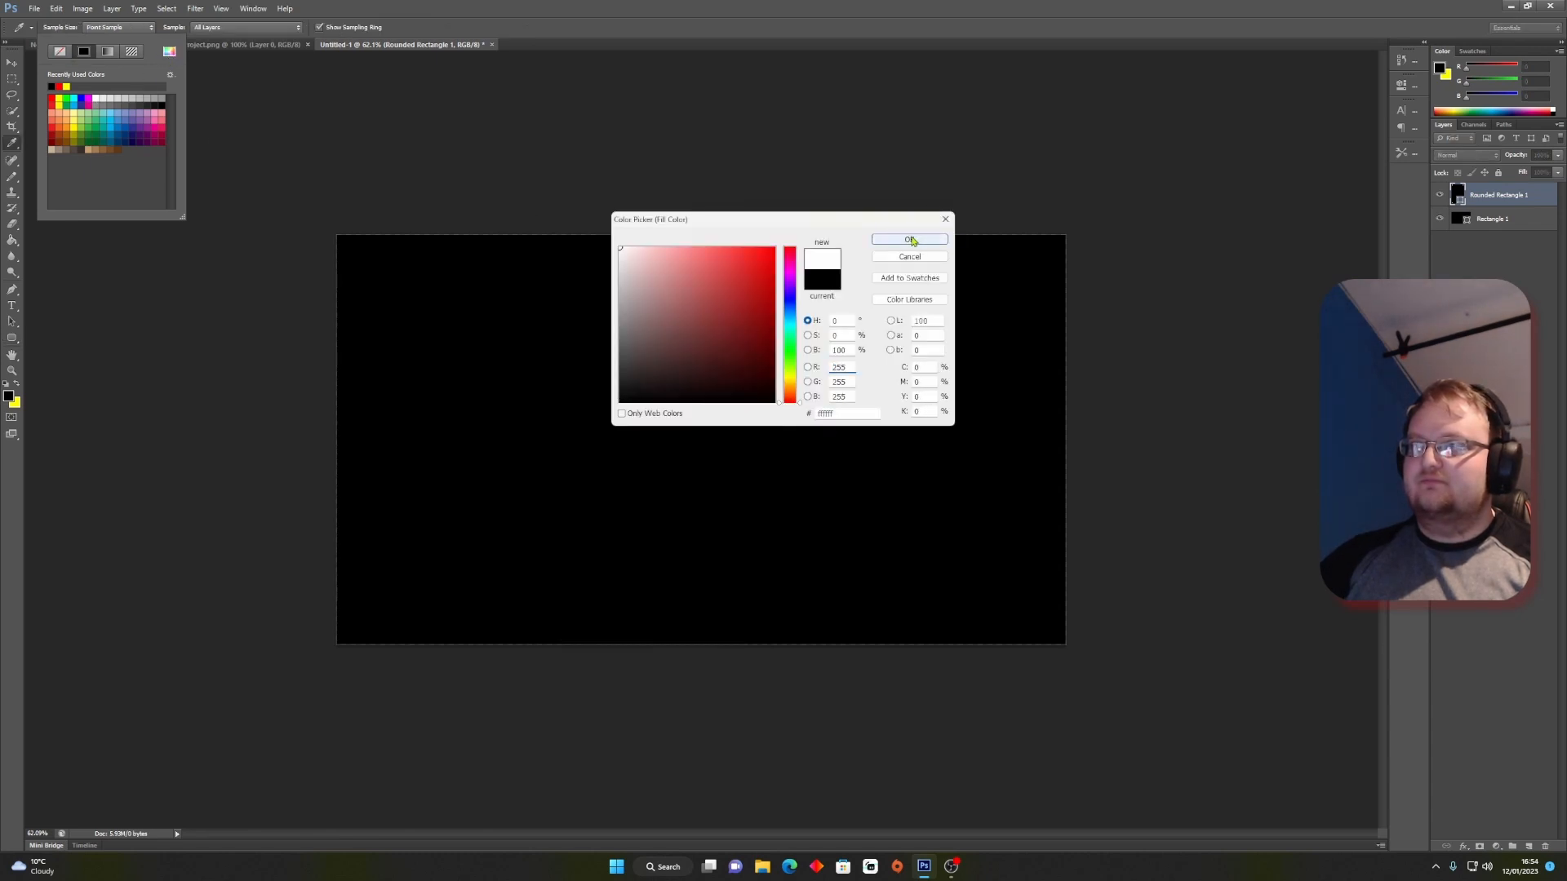
click(911, 240)
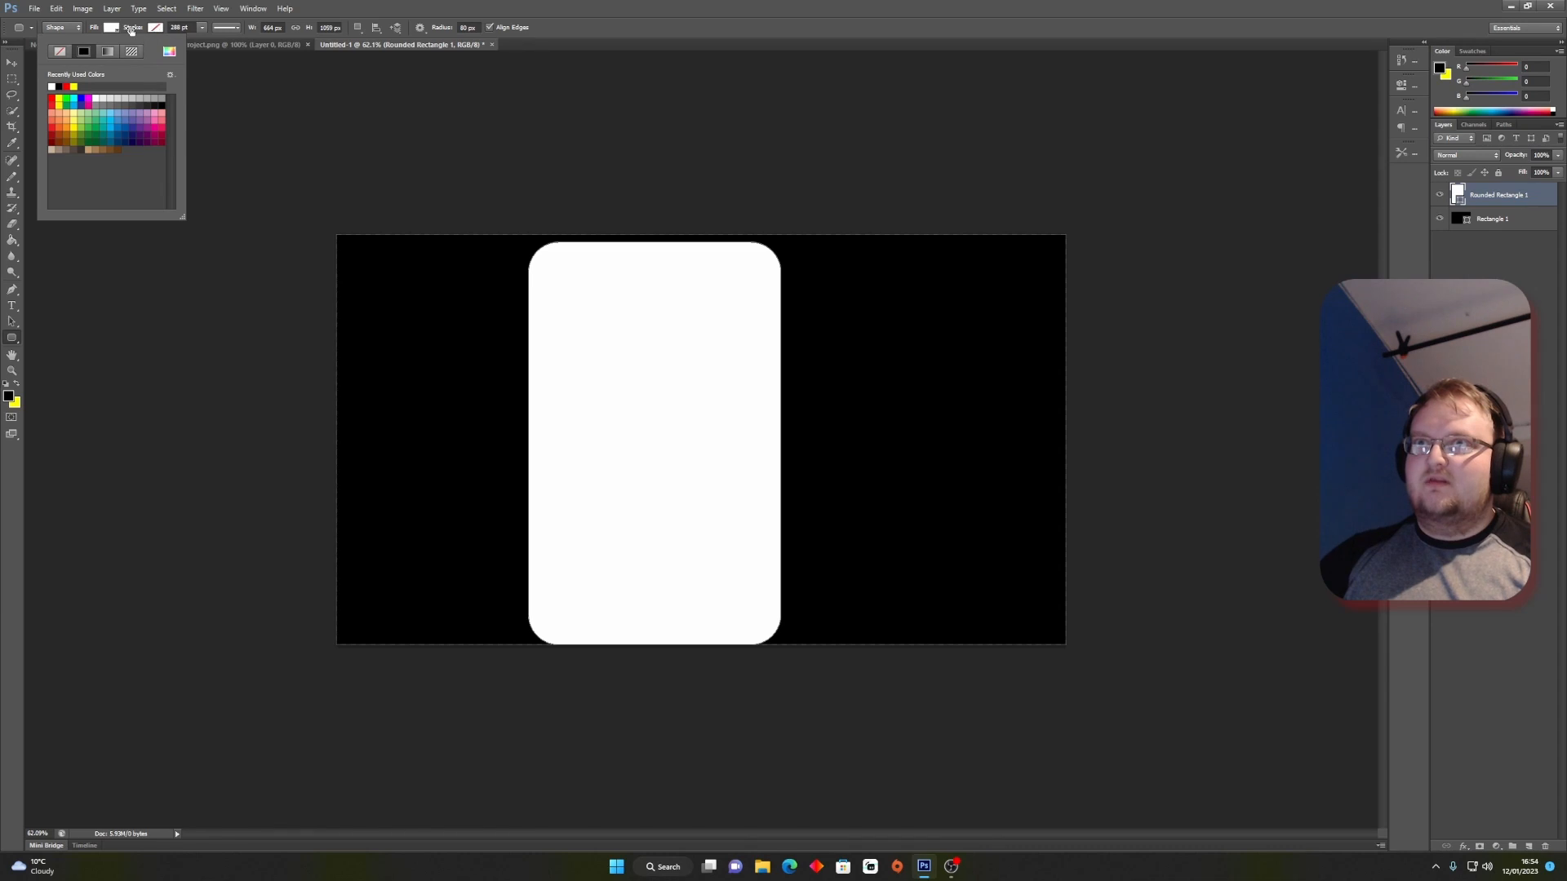
click(117, 30)
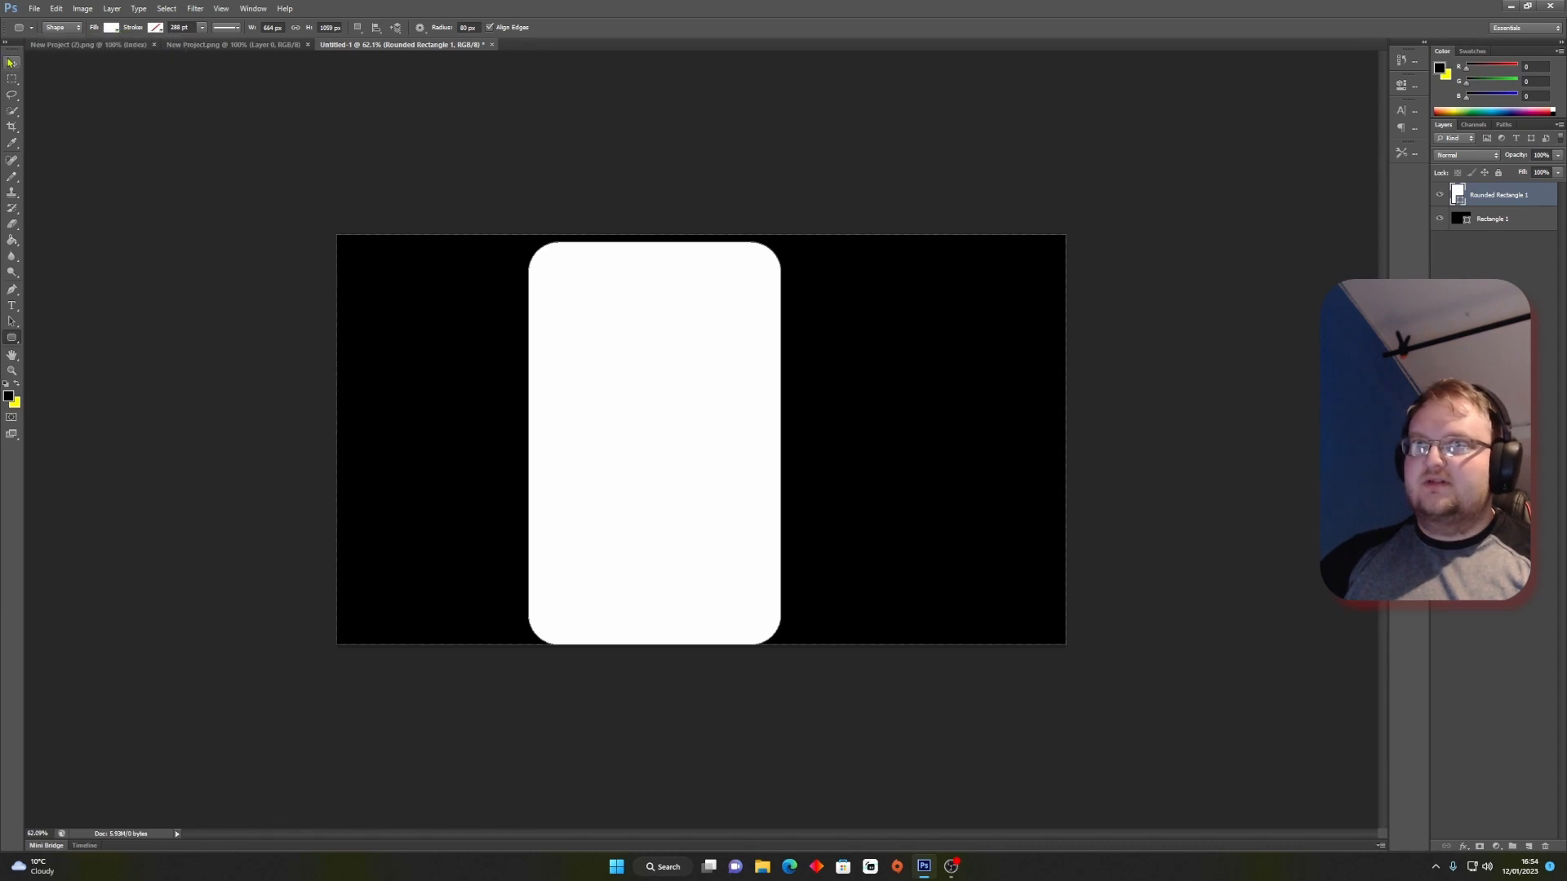
Step: Center the white rounded rectangle horizontally and vertically on the canvas by aligning it to a selection of the whole canvas
click(12, 63)
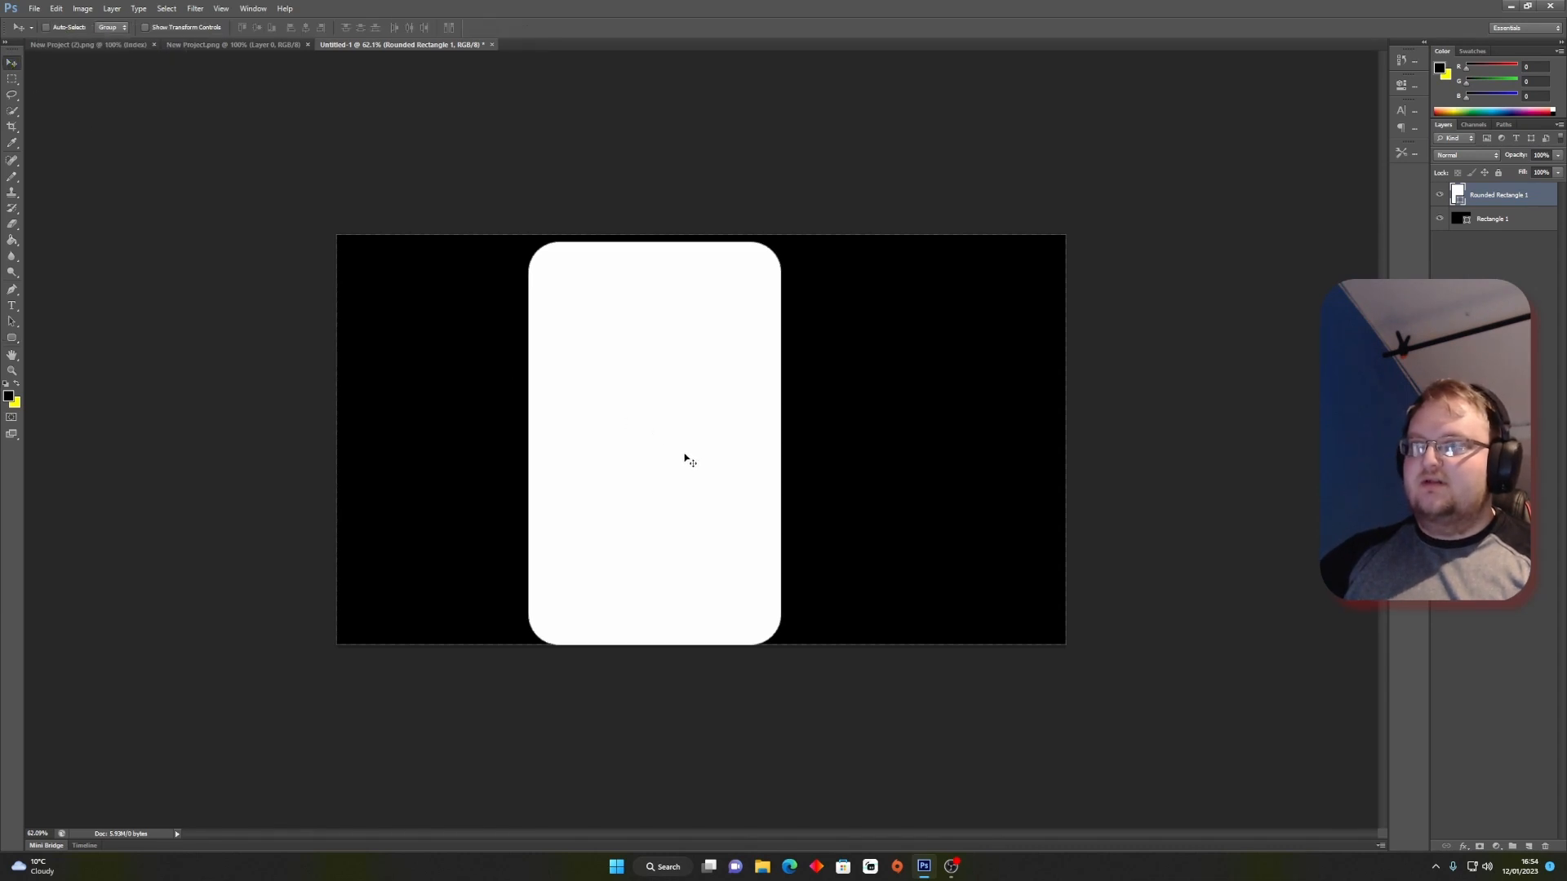
drag(685, 459, 703, 454)
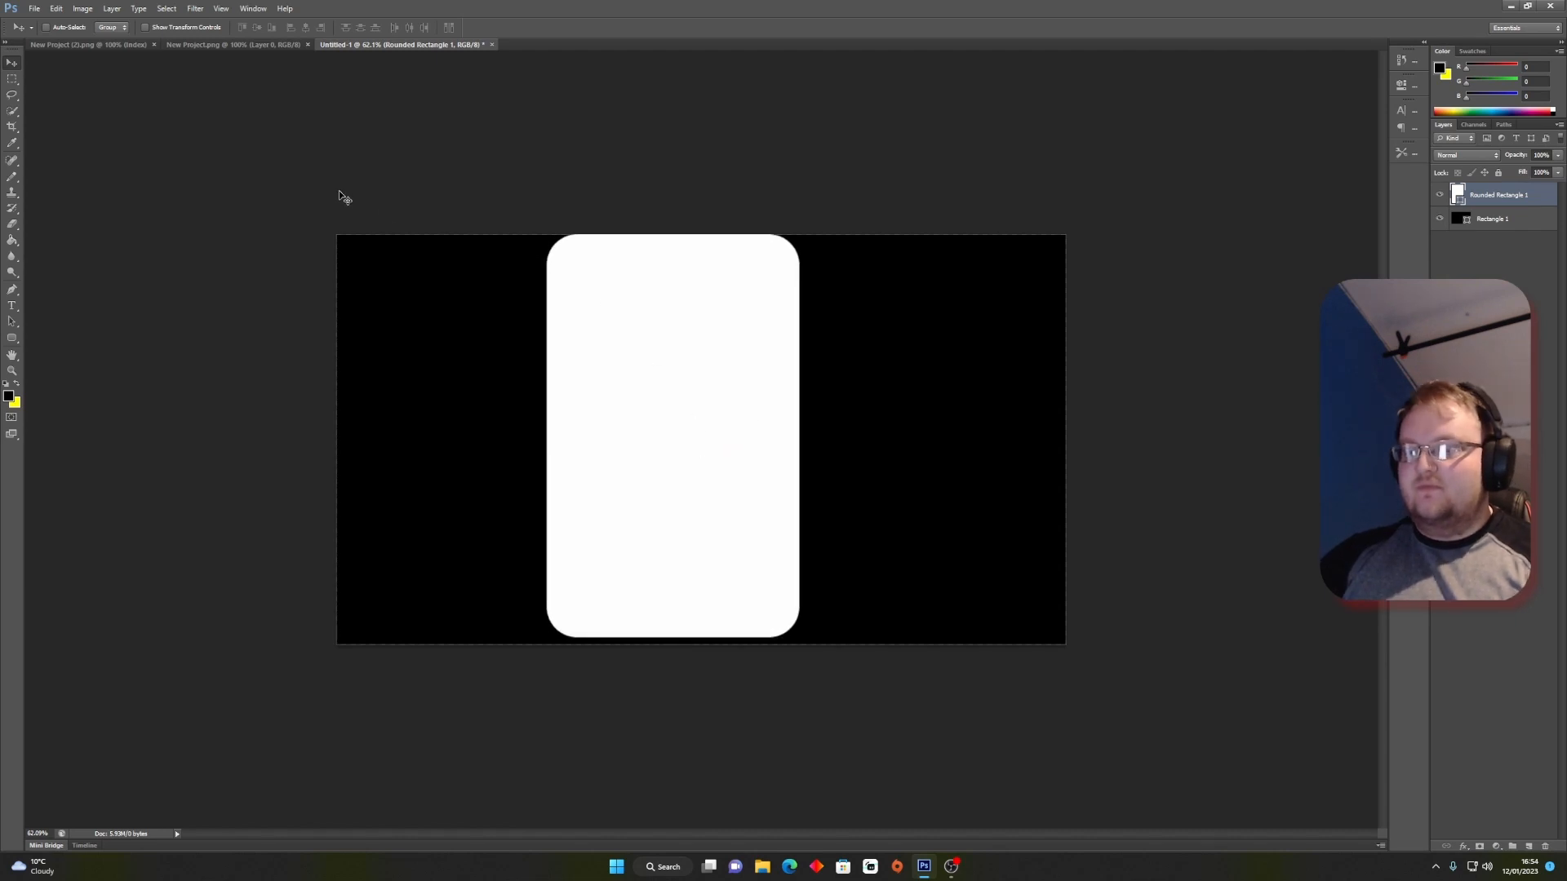
key(ctrl+a)
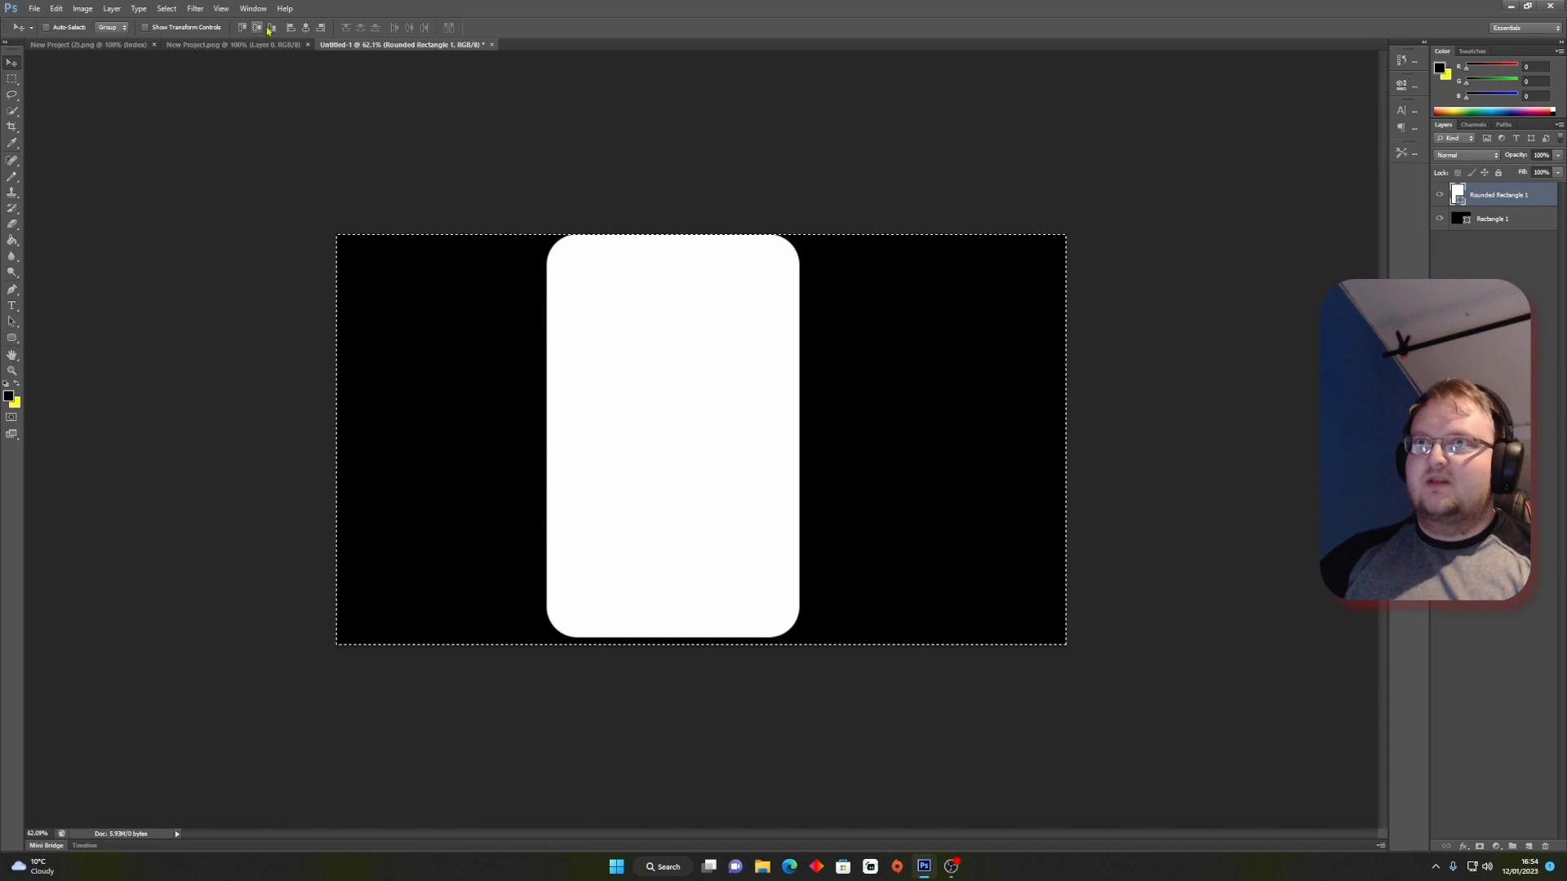
click(305, 28)
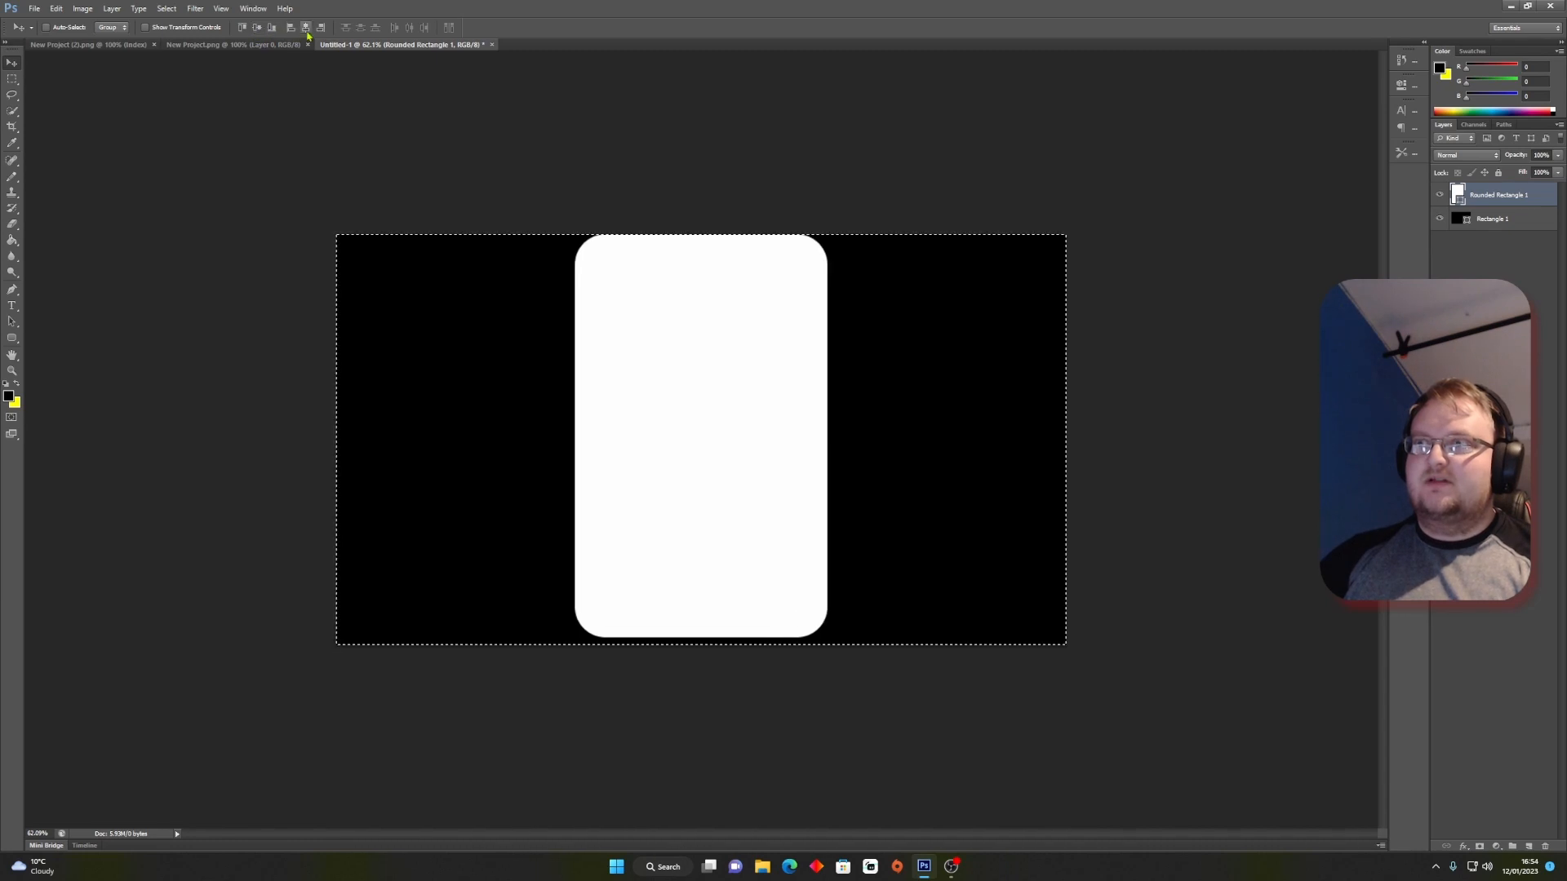
click(258, 29)
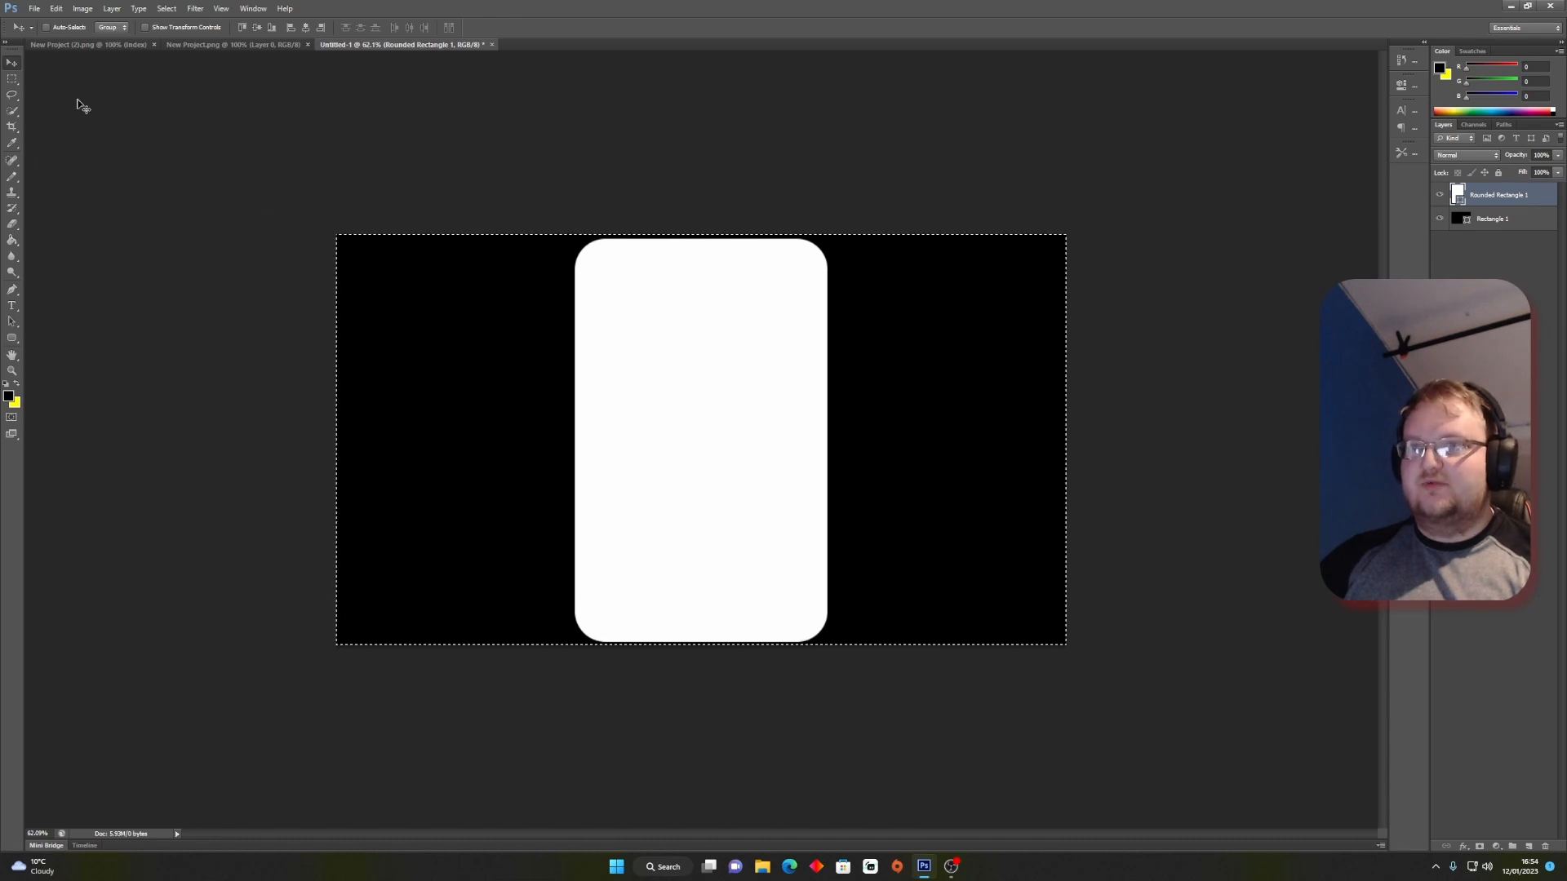
Step: Scale the white rounded rectangle to about 96% and move it up against the canvas's upper edge
click(1479, 220)
click(1485, 196)
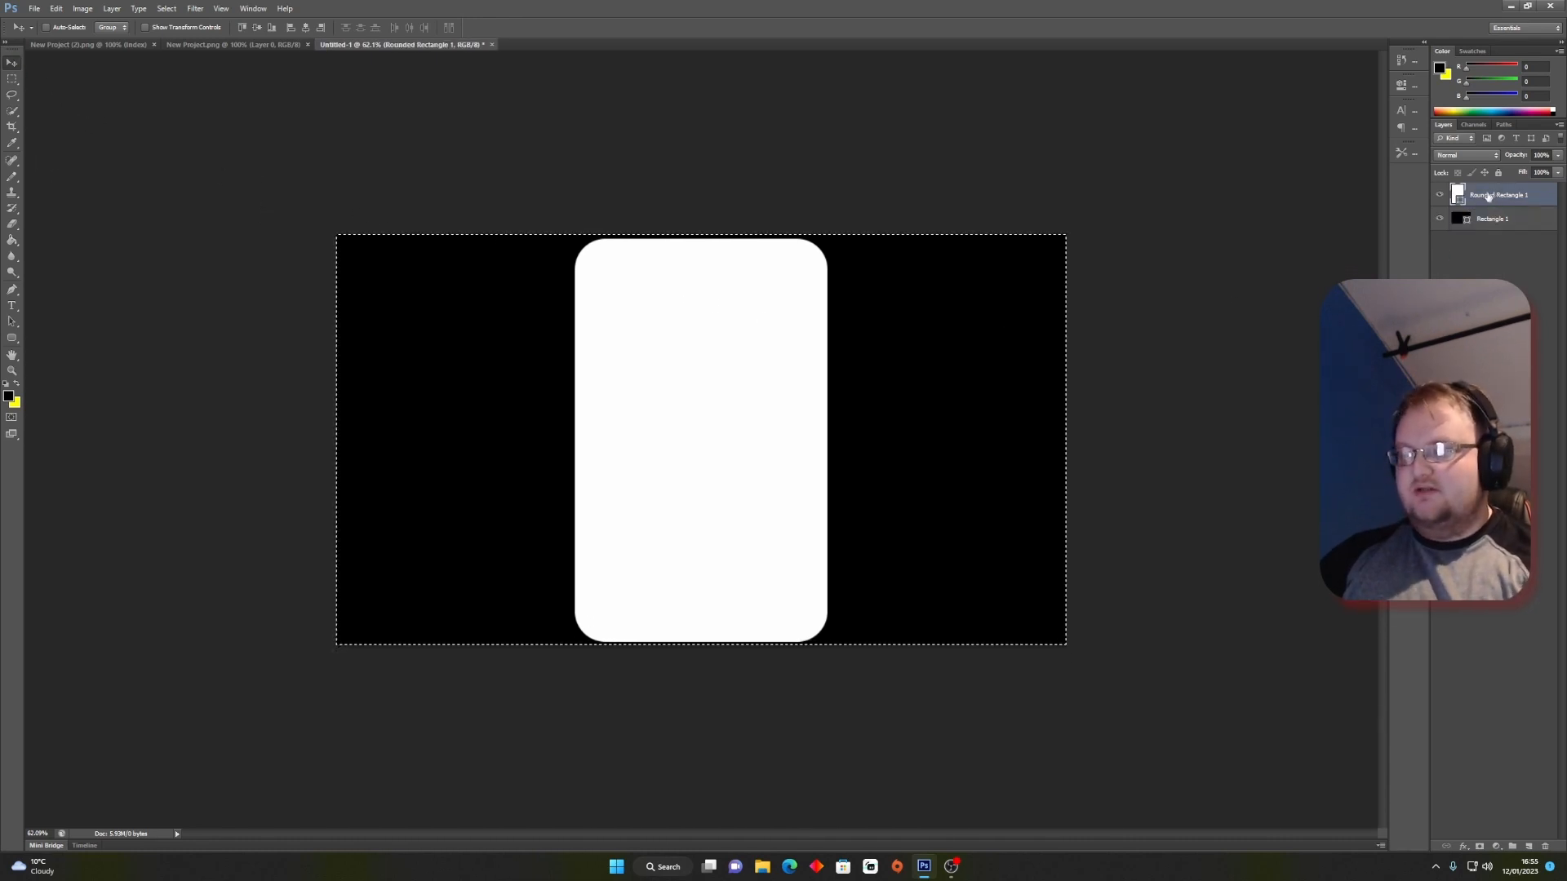
key(ctrl+t)
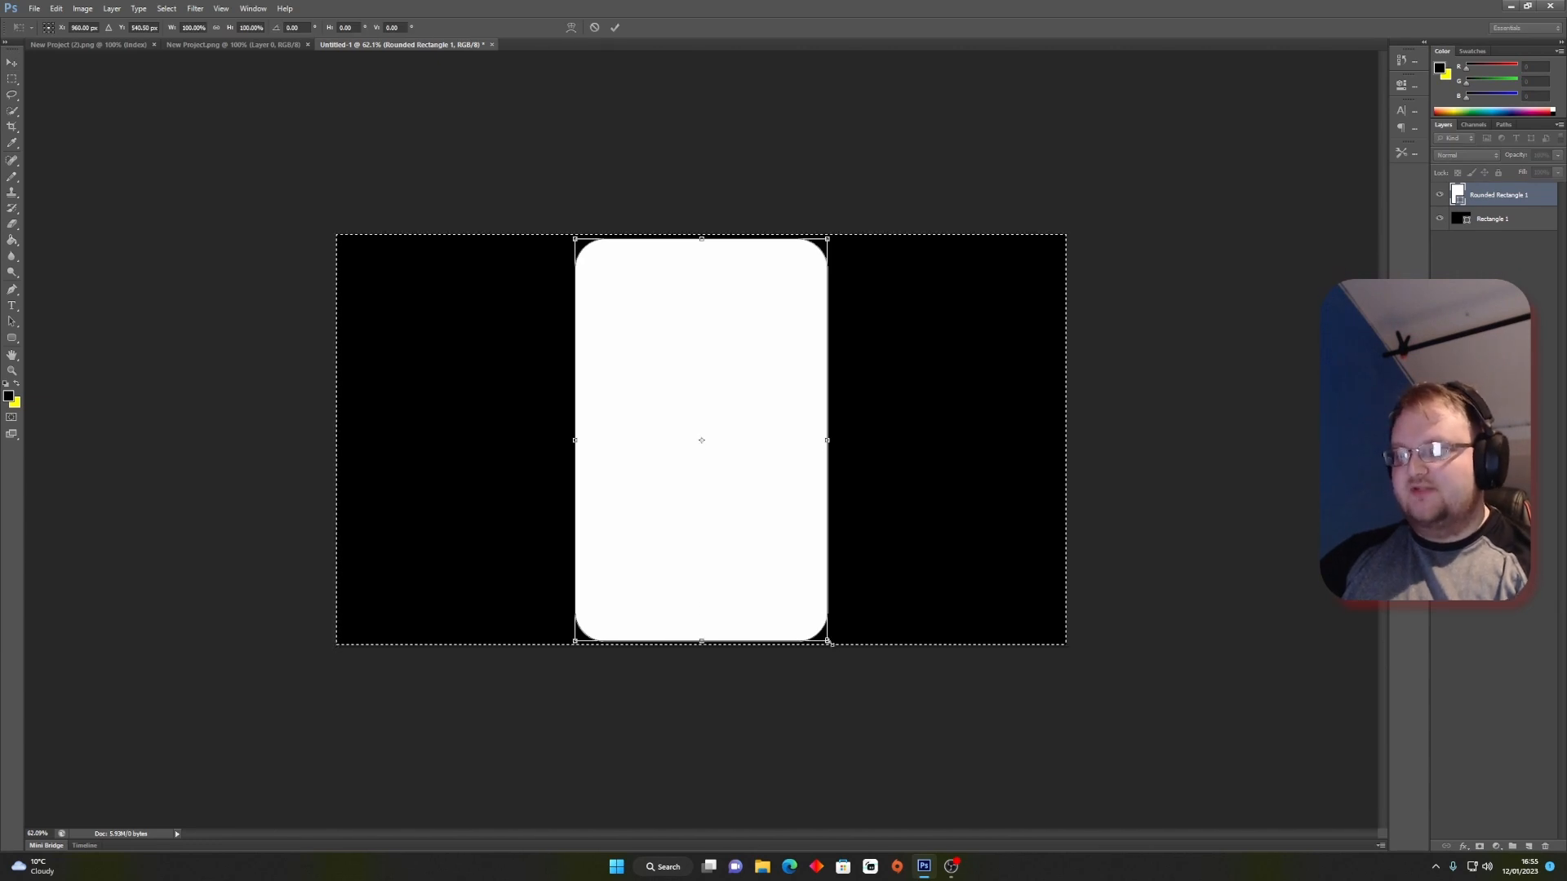
mouse_move(829, 643)
mouse_down()
mouse_move(800, 598)
mouse_move(821, 620)
mouse_up()
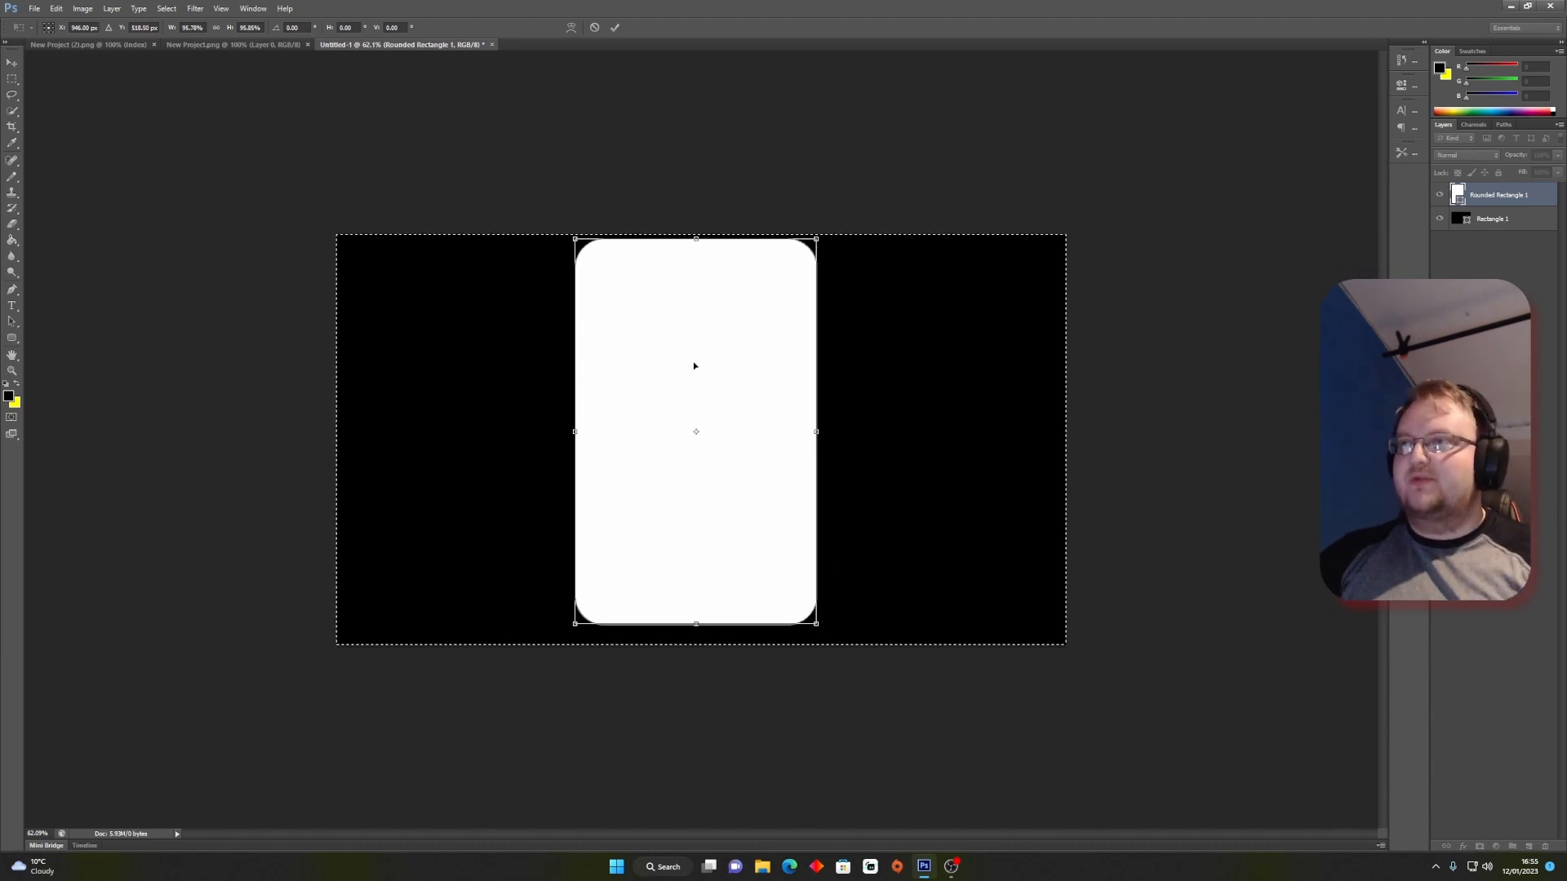
drag(695, 365, 700, 355)
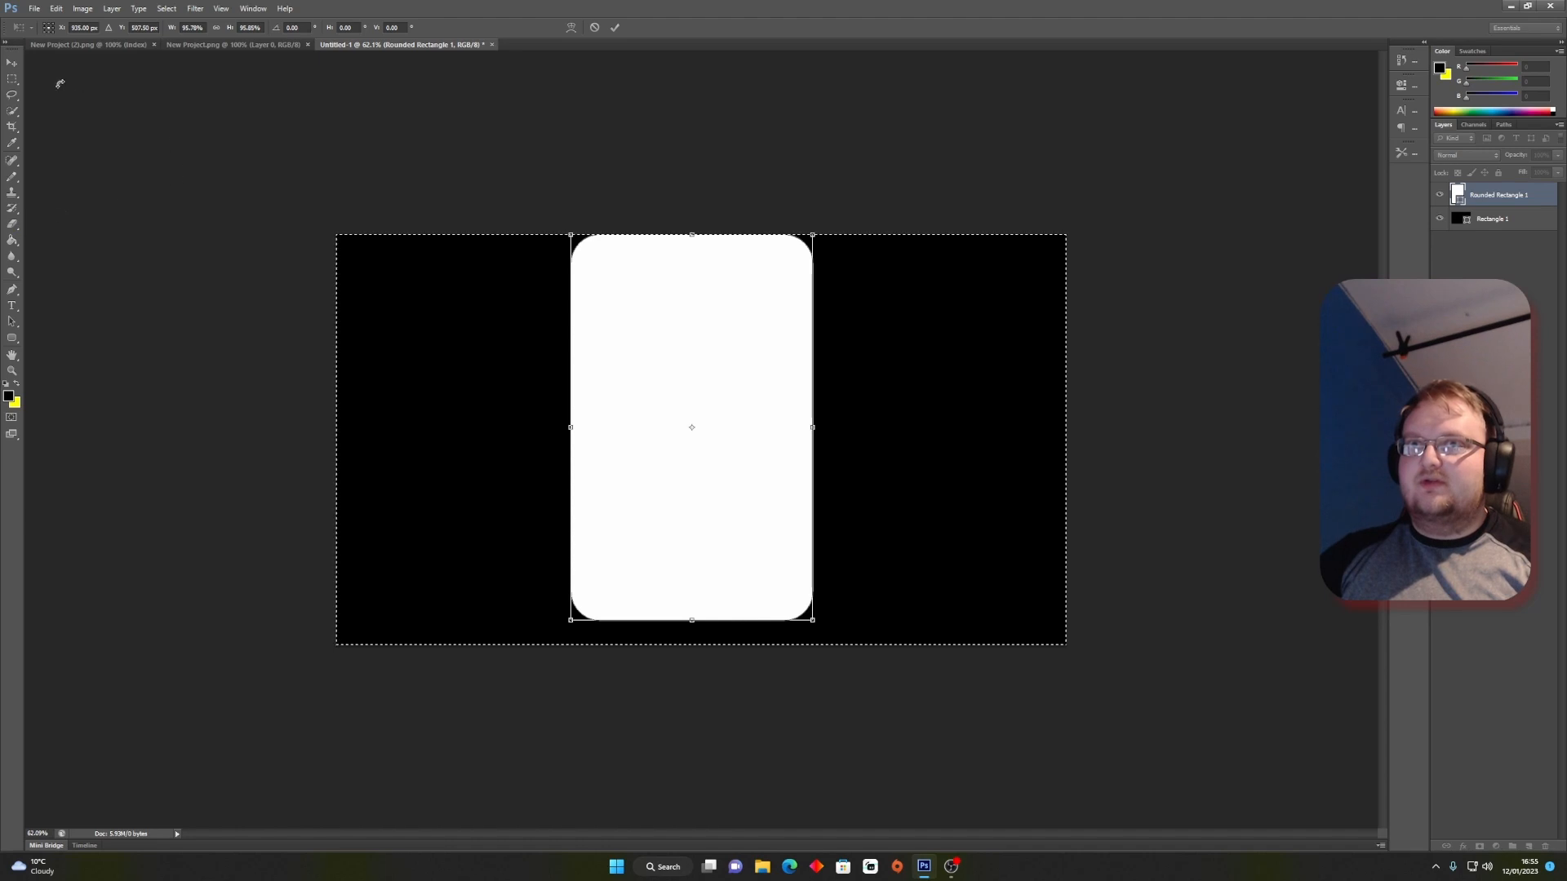
click(13, 64)
click(719, 326)
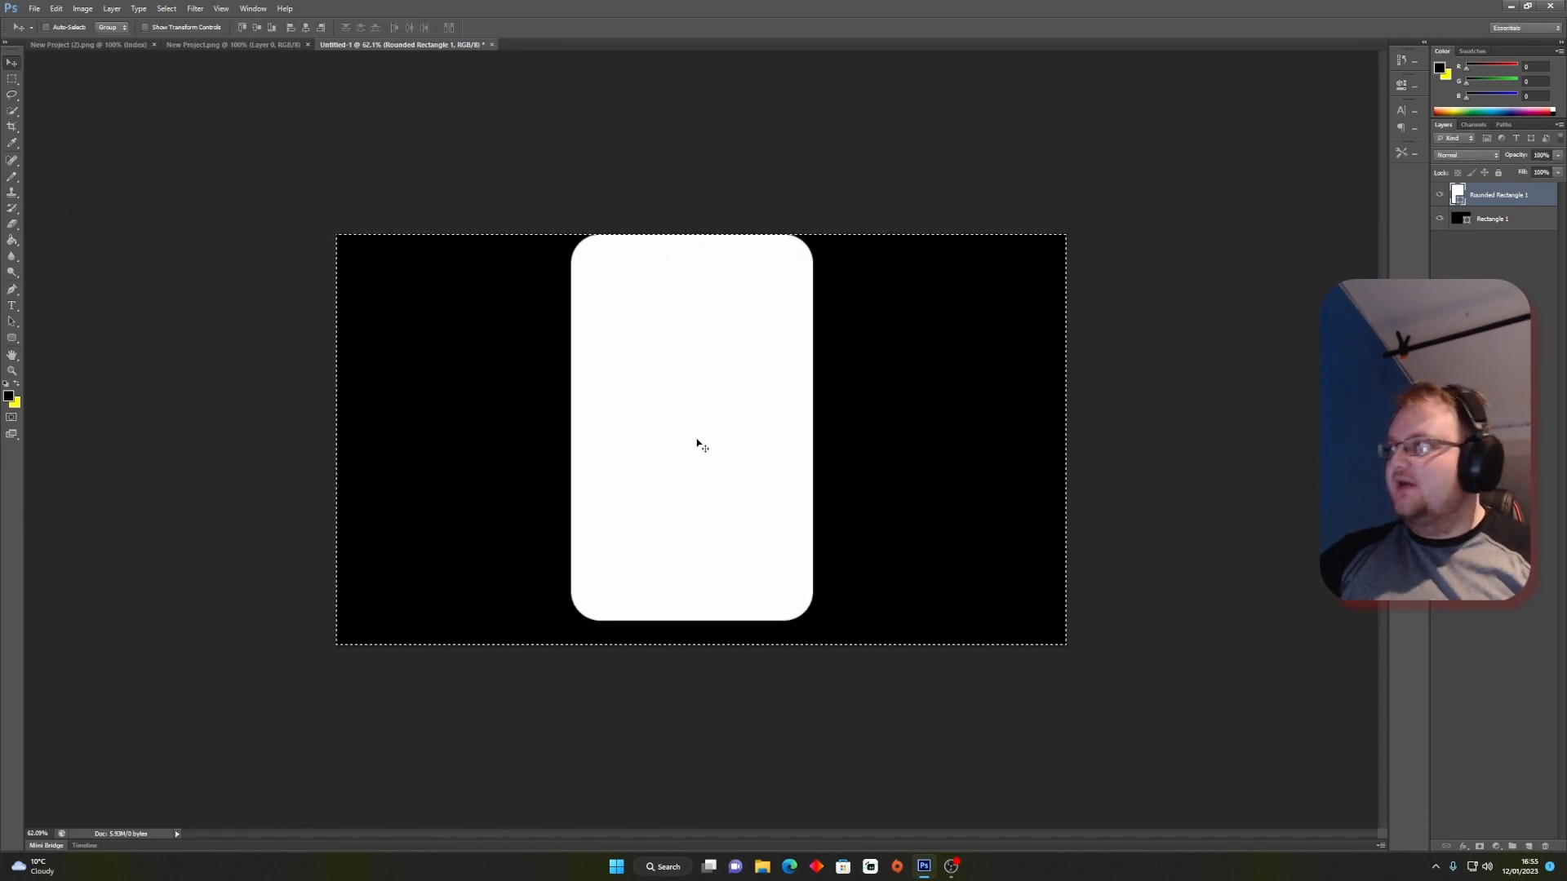
Step: Duplicate the rounded rectangle layer, and hide the original rounded rectangle and the black background rectangle
right_click(1478, 199)
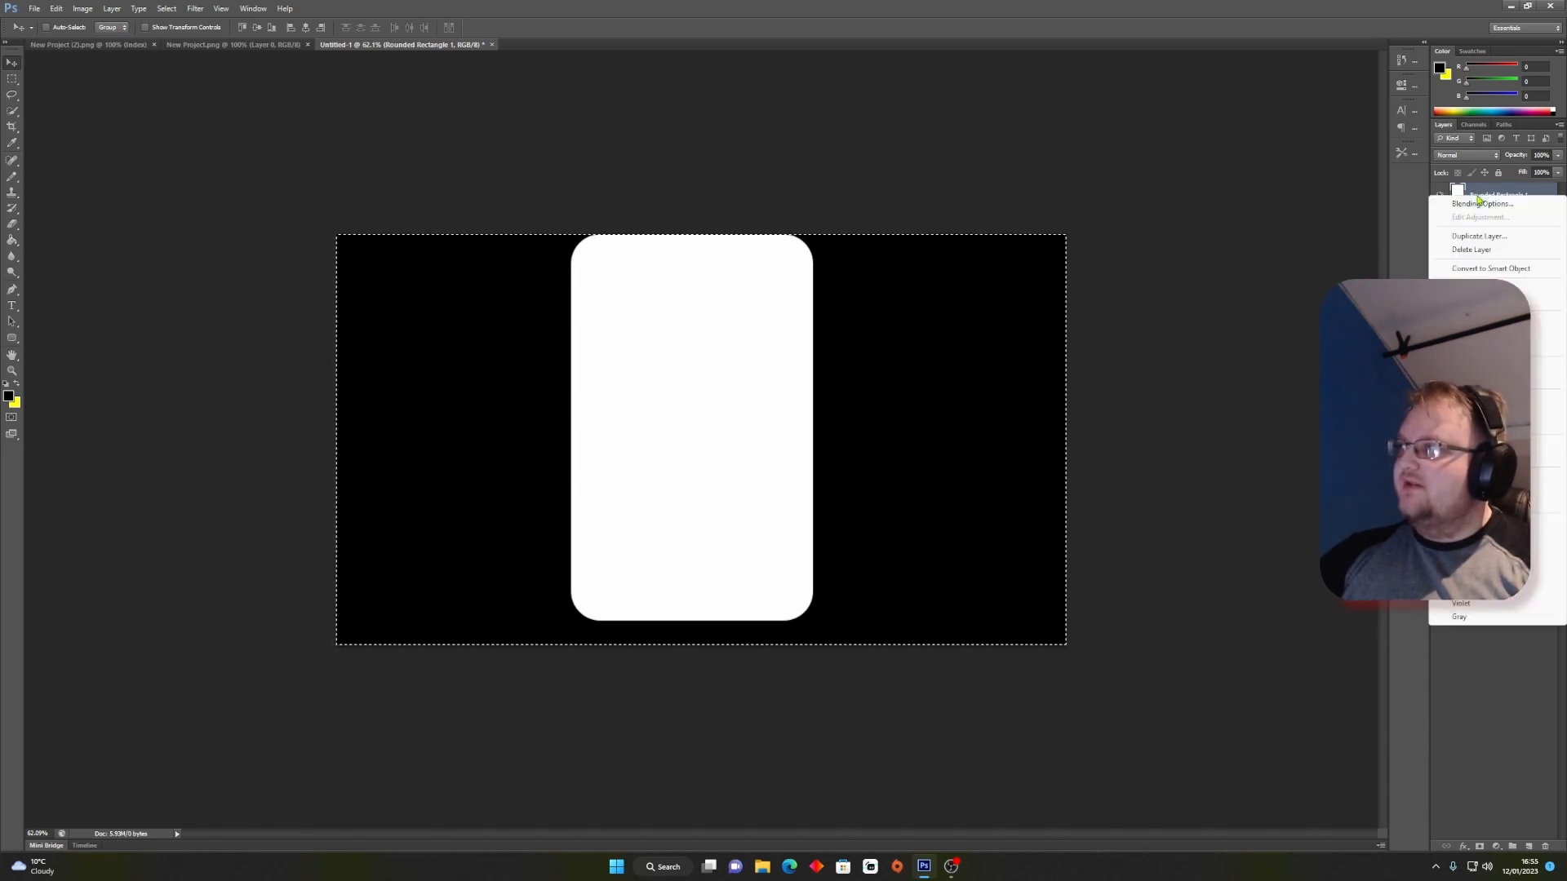
click(1482, 238)
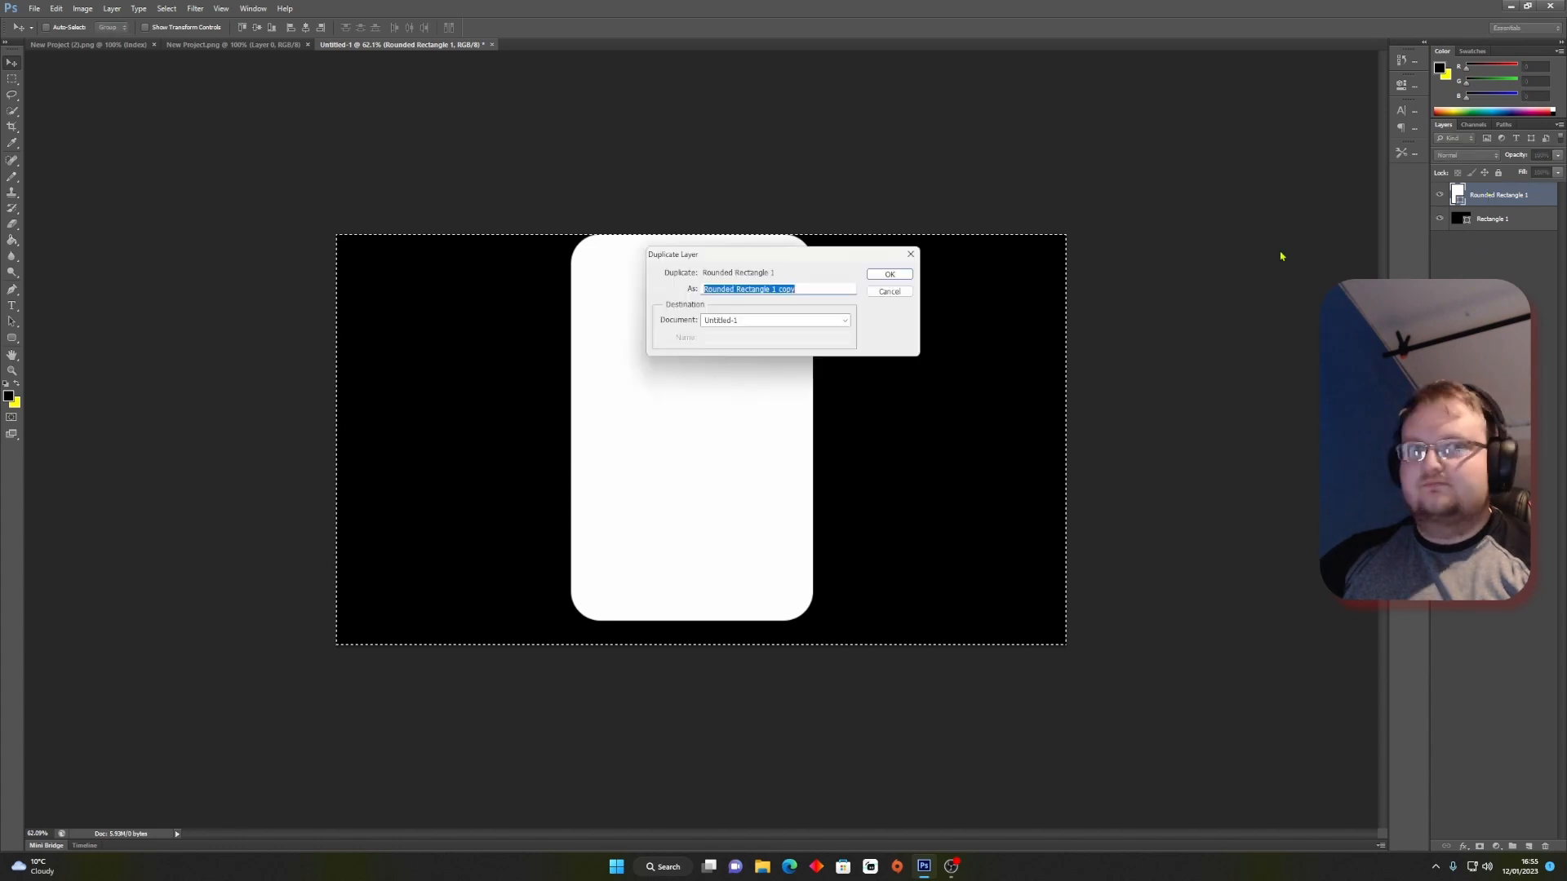
click(888, 274)
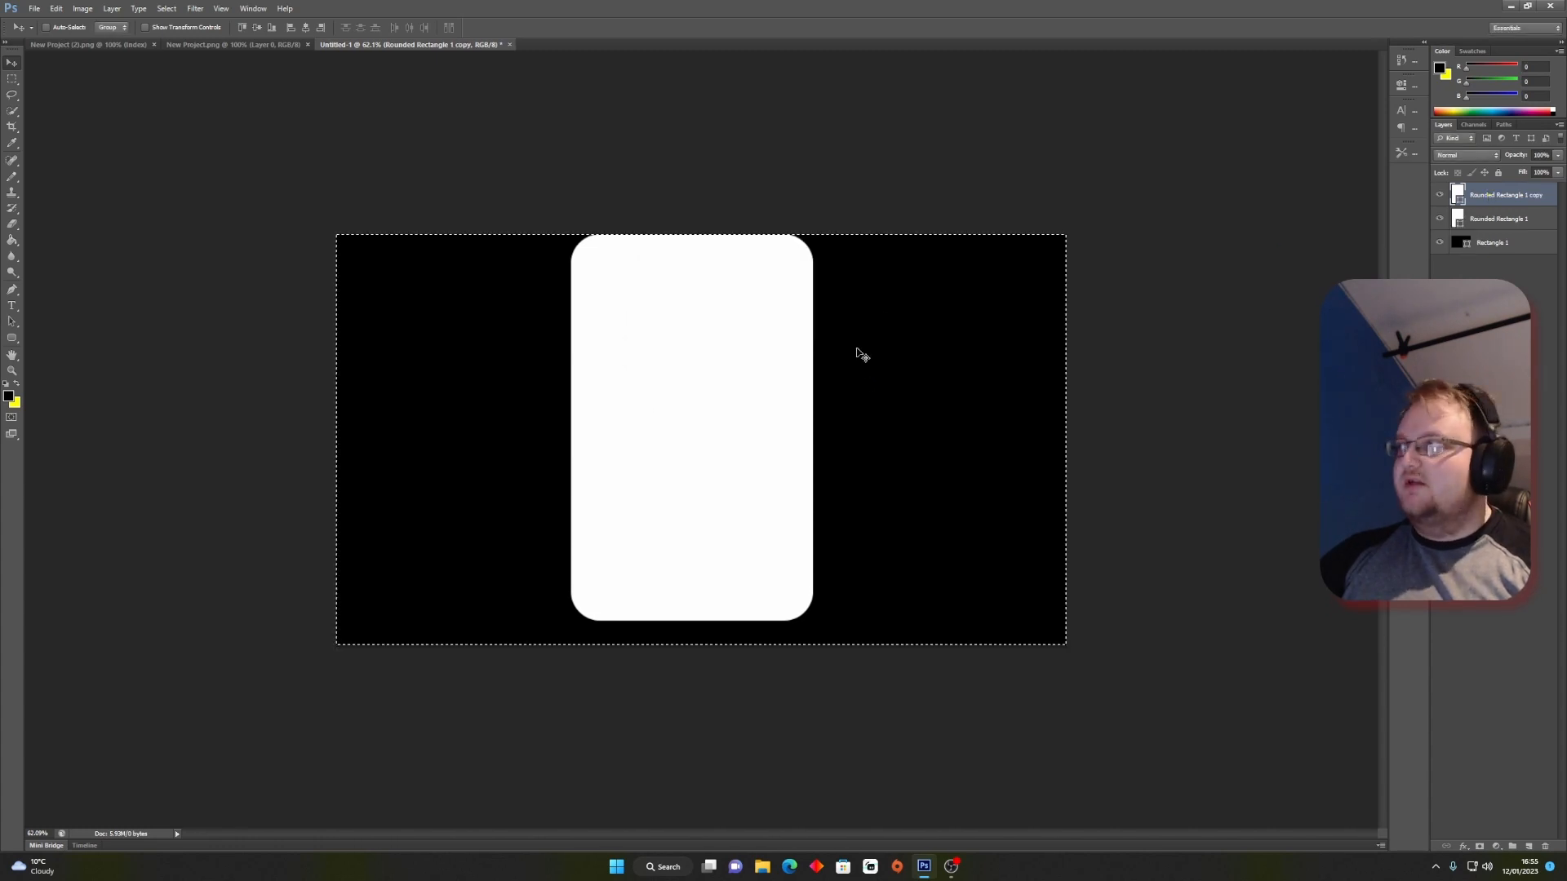
click(1439, 243)
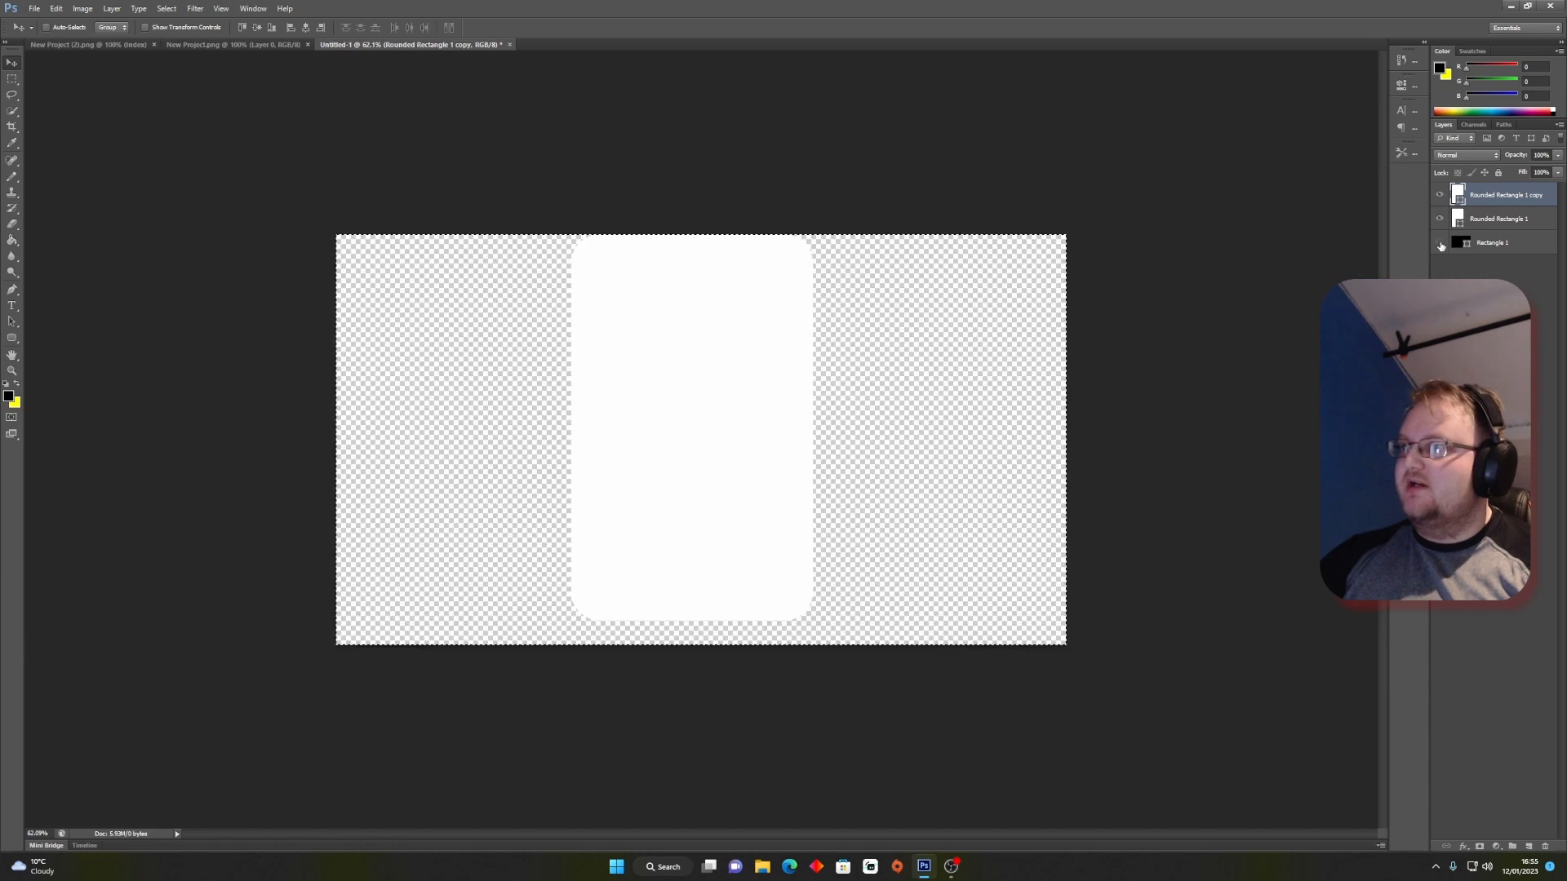
click(1441, 220)
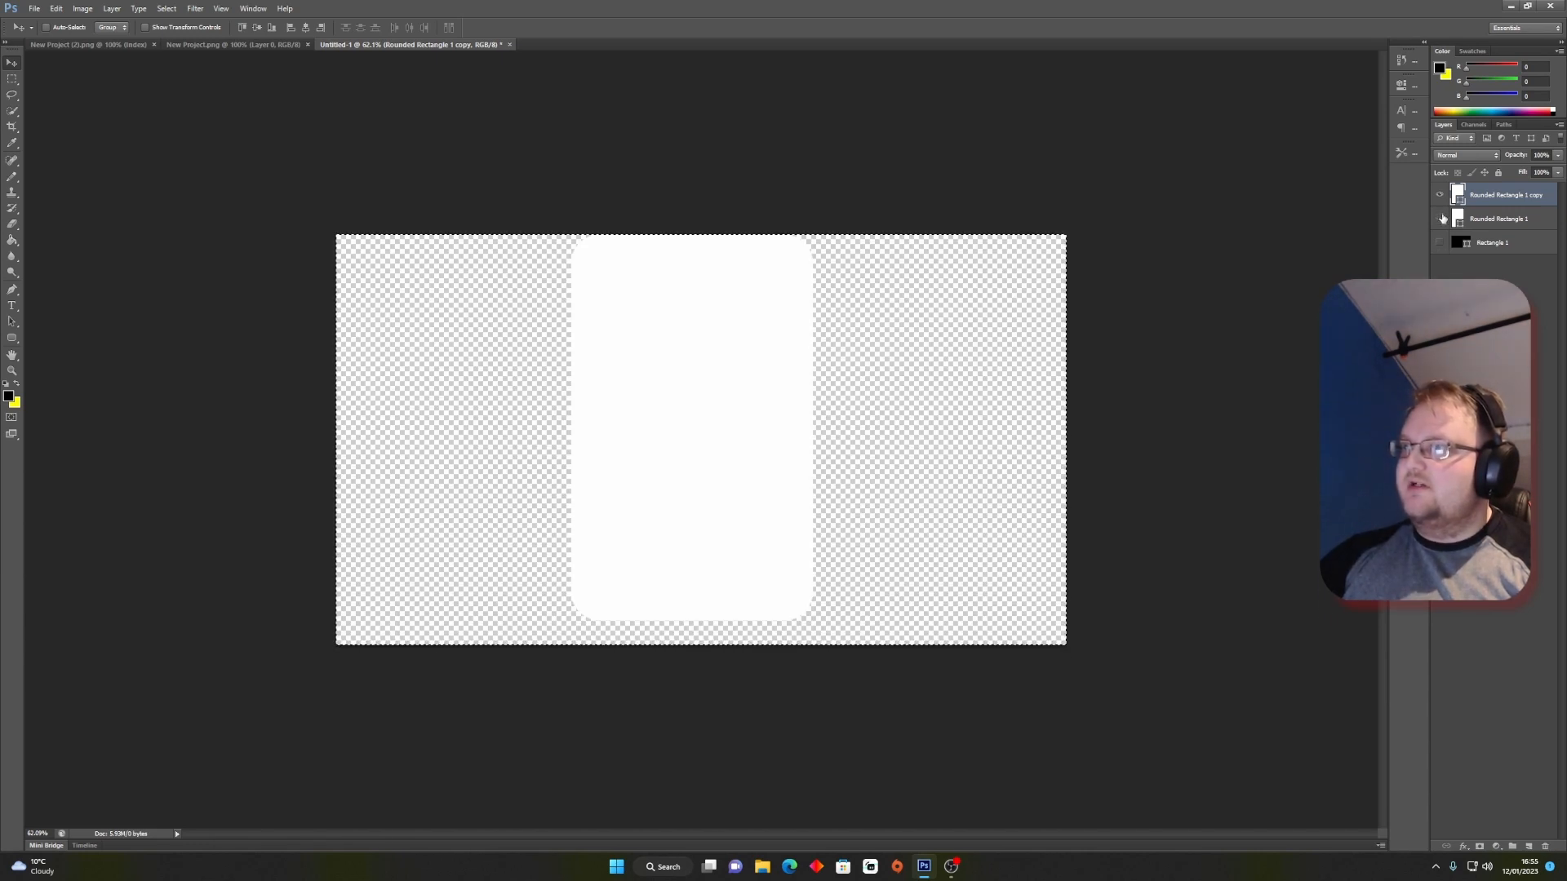
Step: Add a drop shadow to the rounded rectangle copy with a 127° angle and red color (ff0000)
right_click(1498, 197)
click(1497, 201)
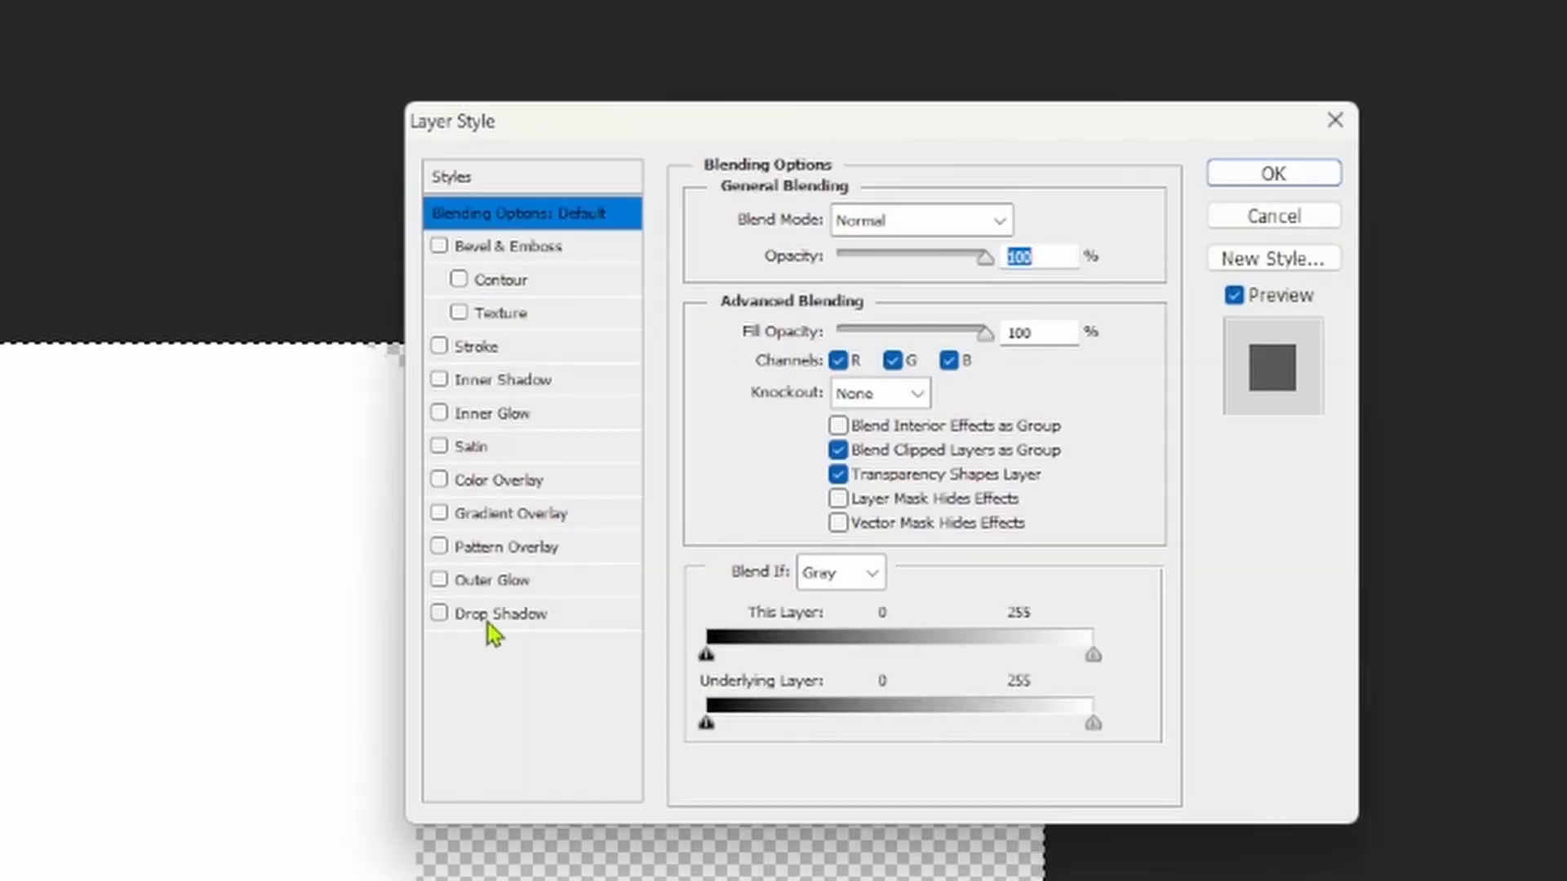
click(488, 624)
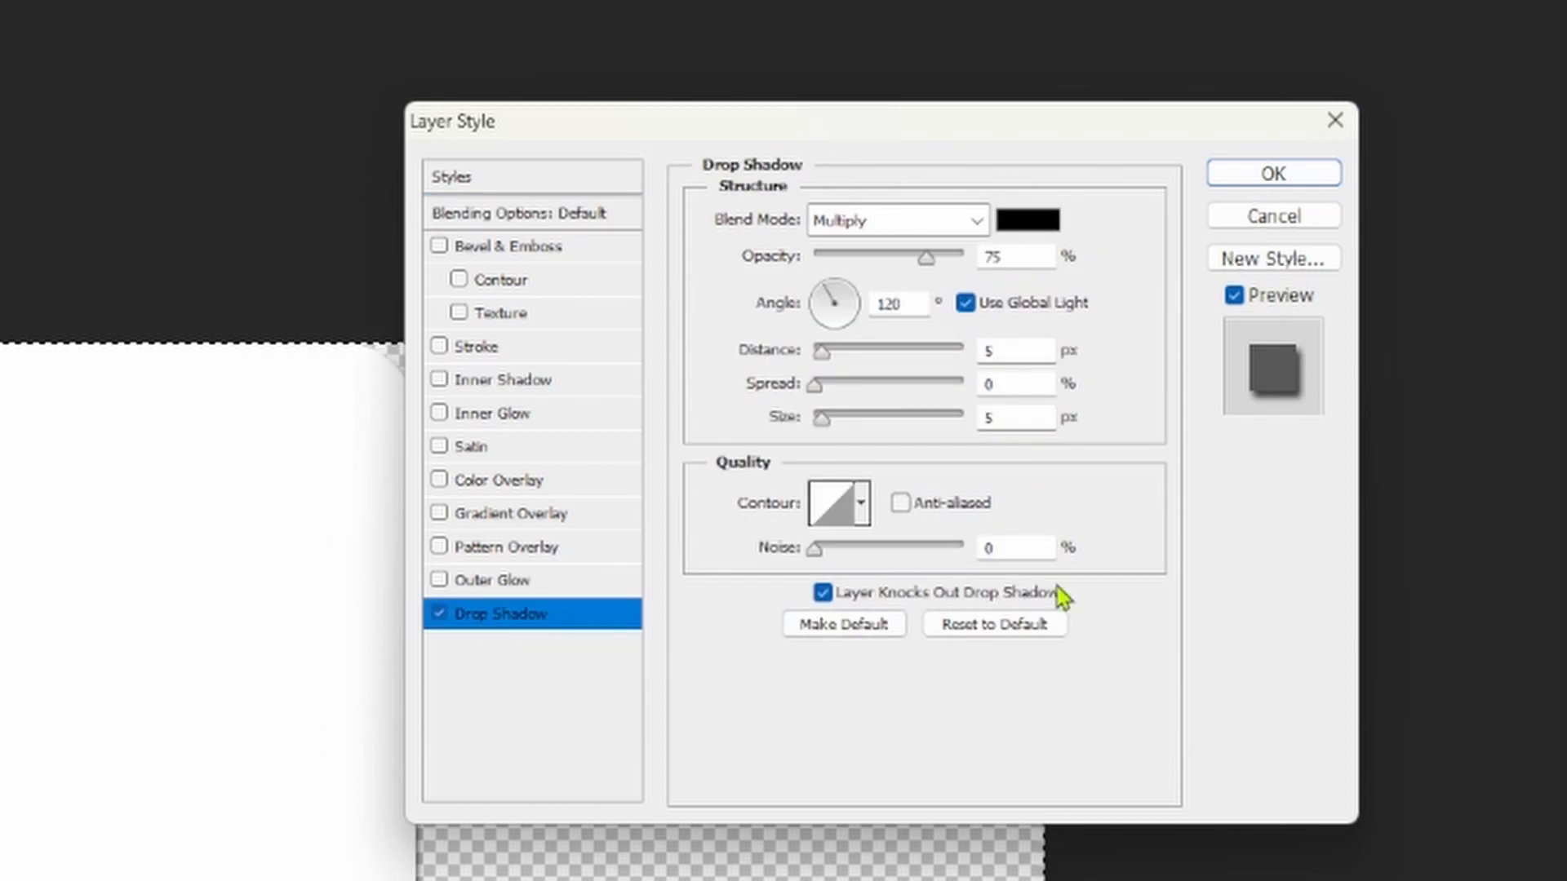
click(831, 288)
mouse_move(830, 288)
mouse_down()
mouse_move(815, 315)
mouse_move(822, 289)
mouse_up()
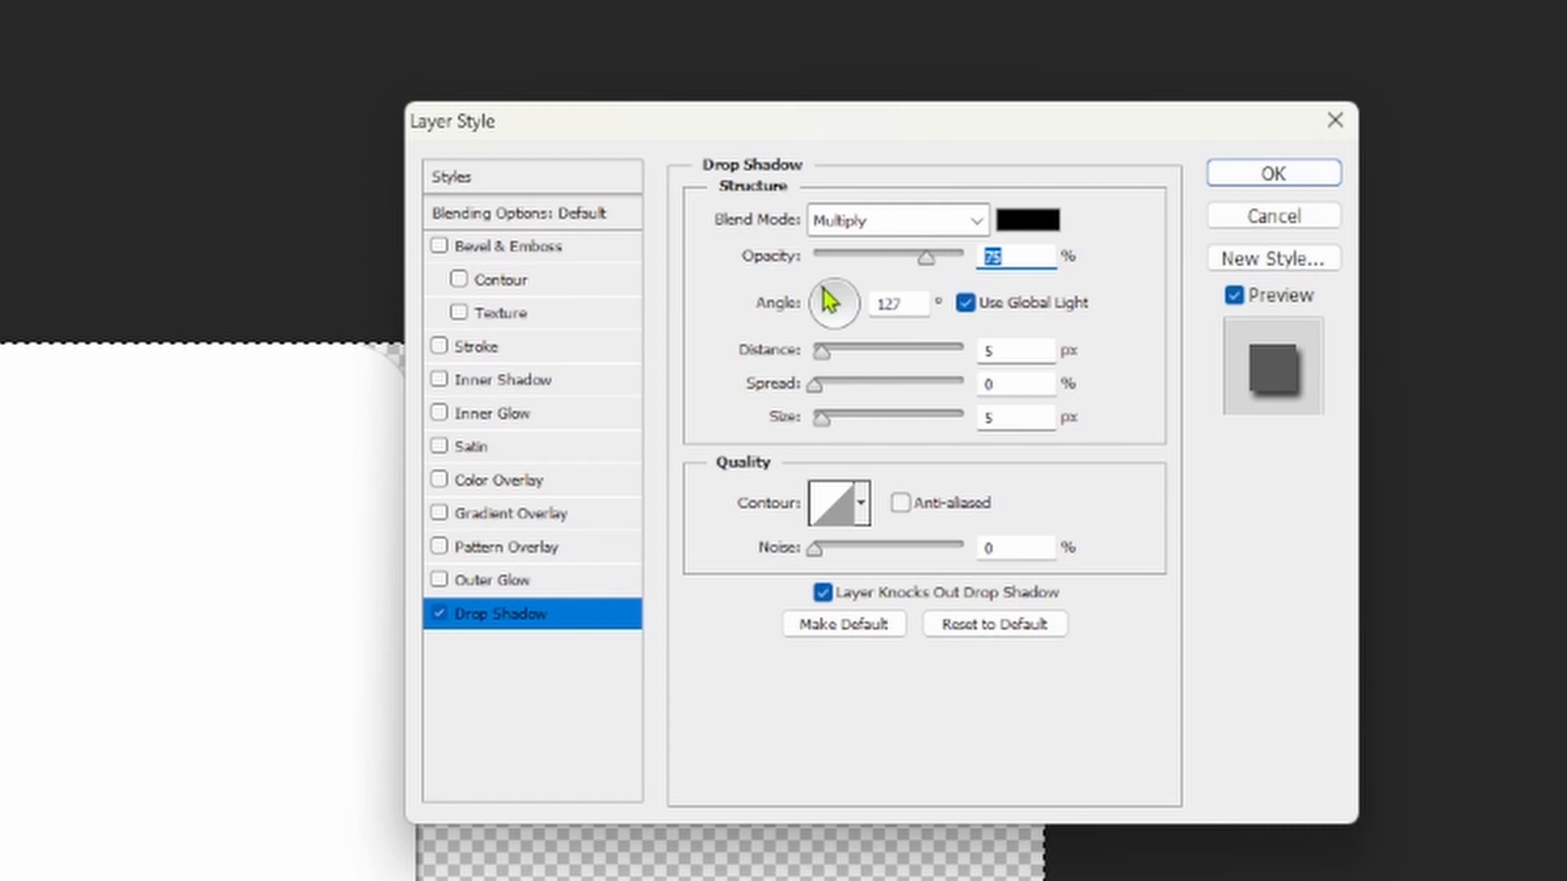
click(1030, 220)
click(273, 395)
drag(273, 395, 539, 374)
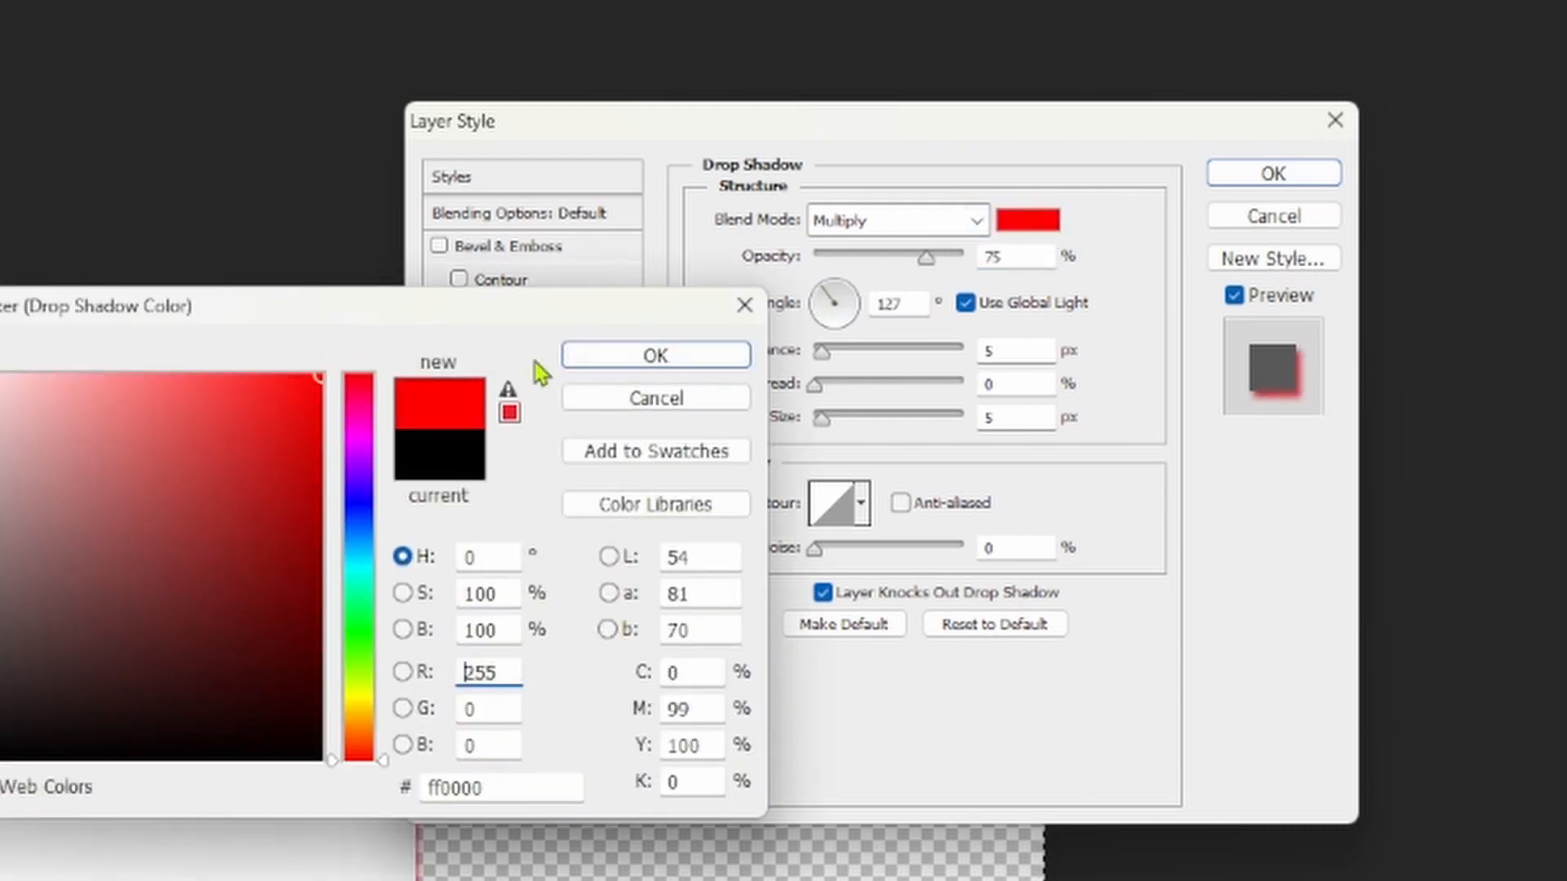
click(629, 363)
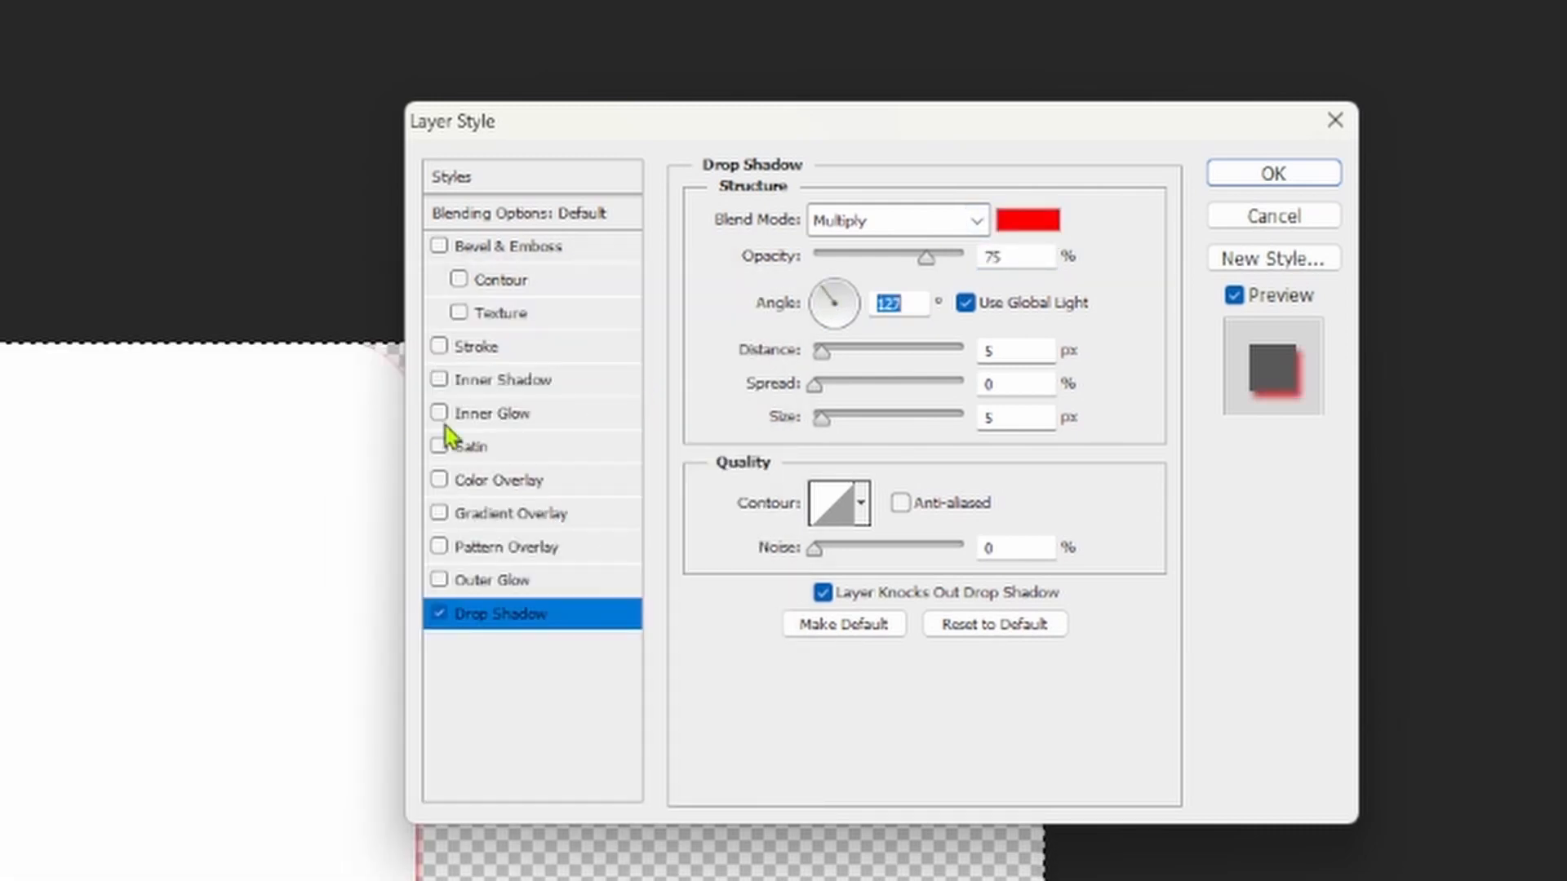
Step: Set the drop shadow to 100% opacity, 133° angle, 23 px distance, 3% spread and 43 px size
drag(821, 417, 872, 428)
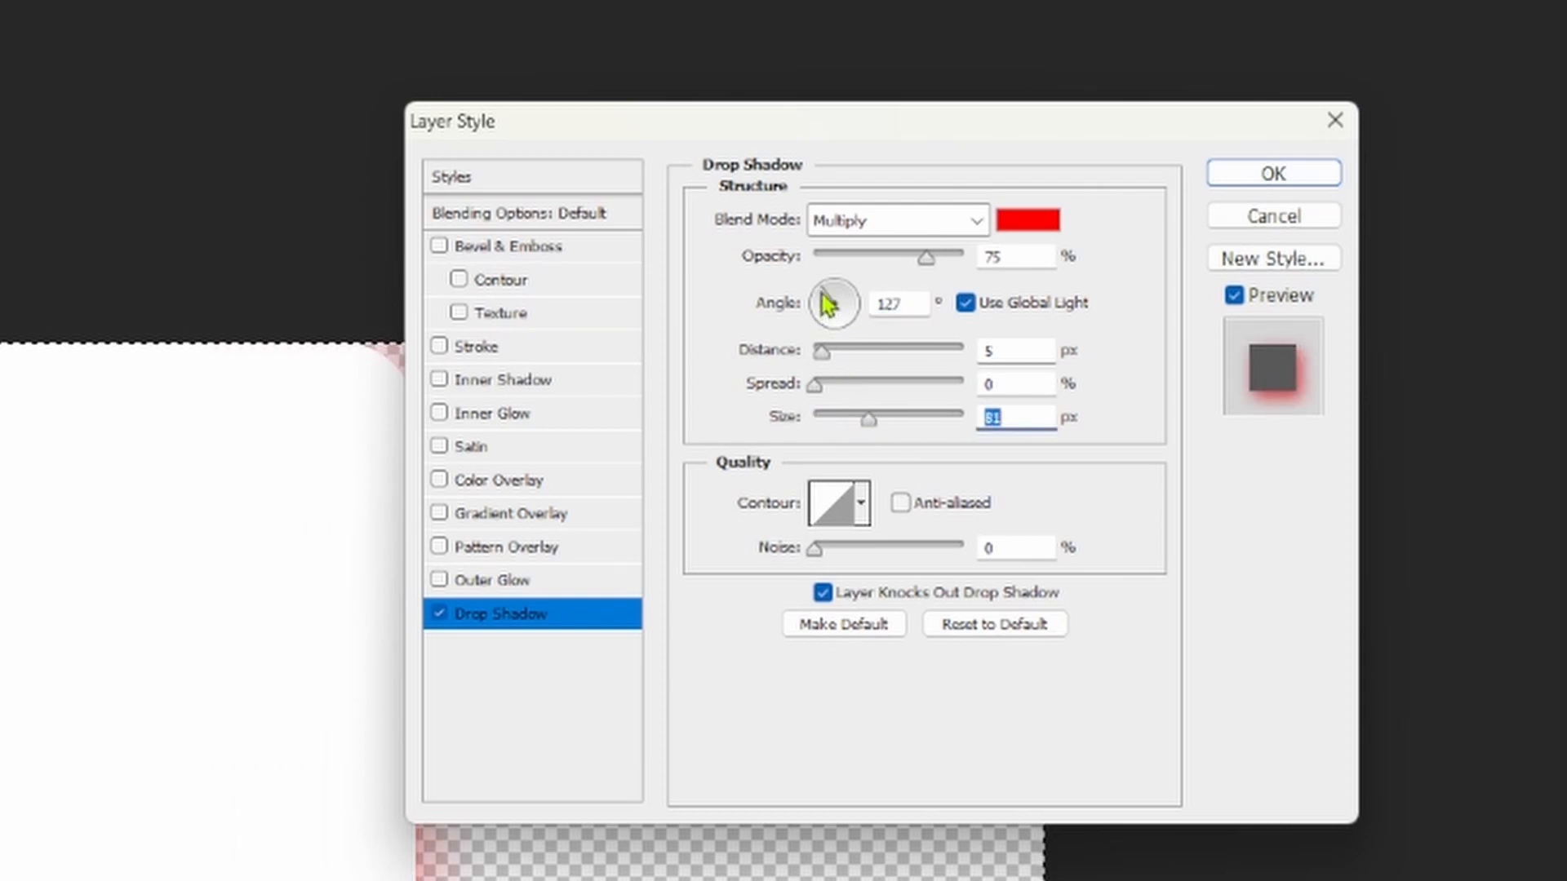
drag(823, 296, 812, 298)
drag(868, 417, 828, 421)
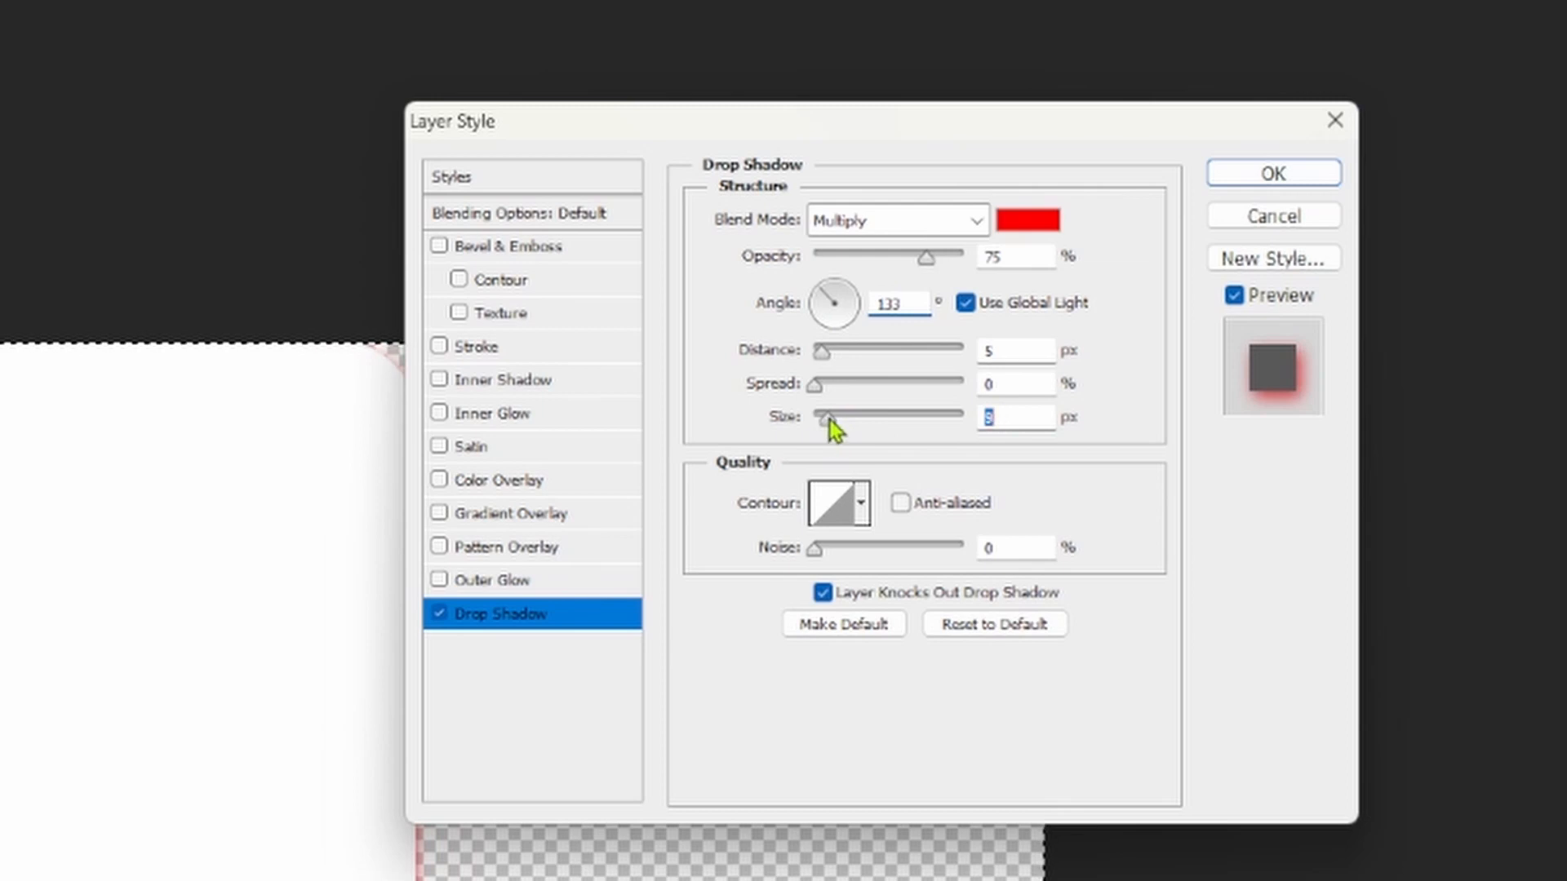
drag(926, 258, 990, 265)
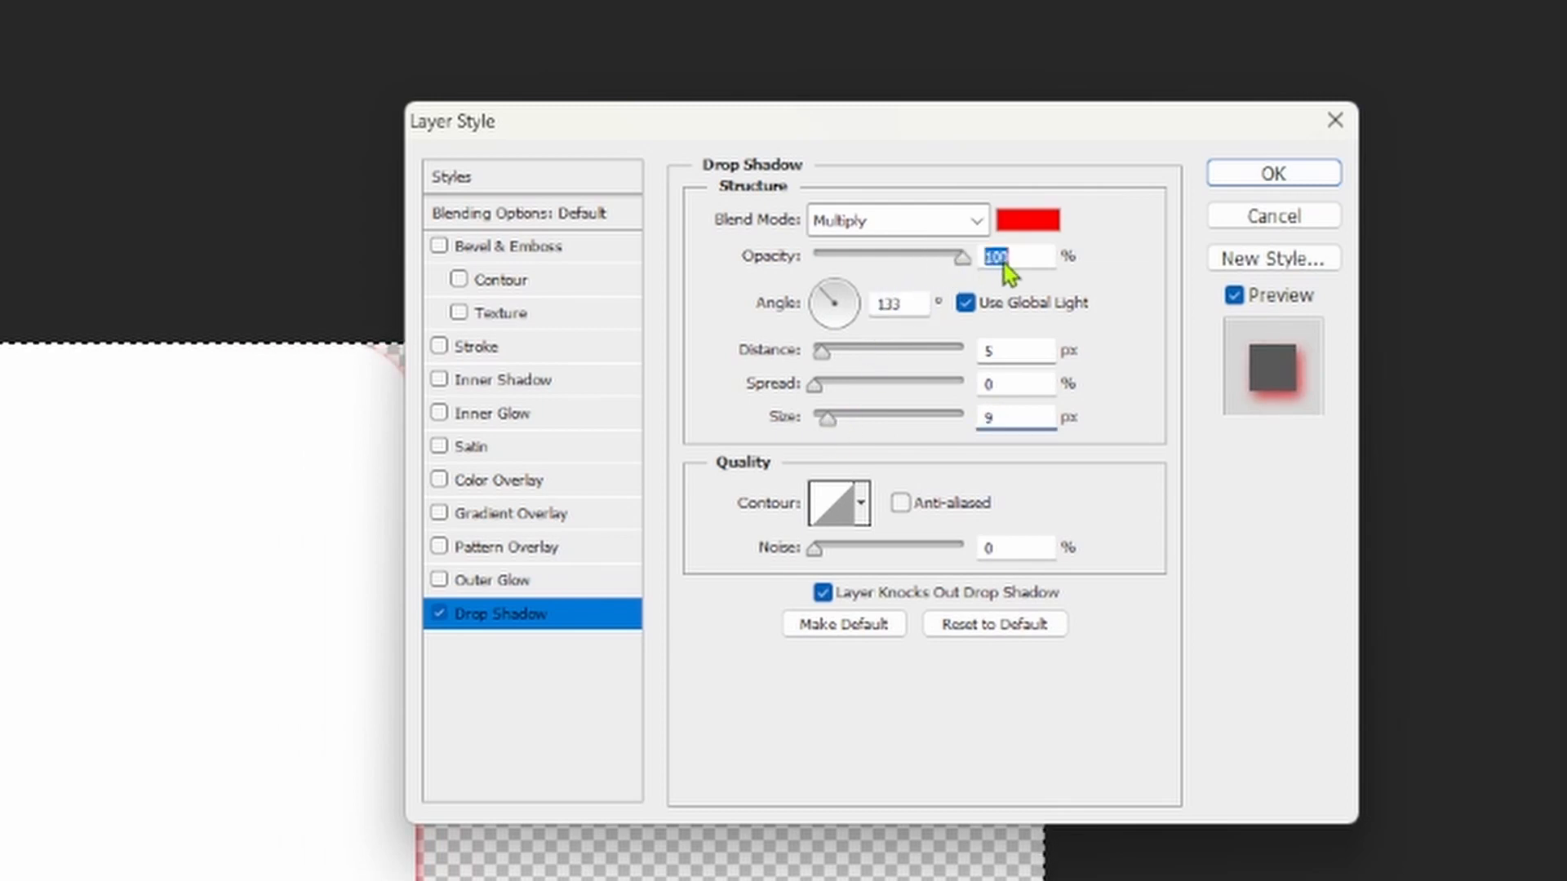
mouse_move(815, 390)
mouse_down()
mouse_move(875, 401)
mouse_move(829, 392)
mouse_move(837, 365)
mouse_move(803, 391)
mouse_move(830, 386)
mouse_up()
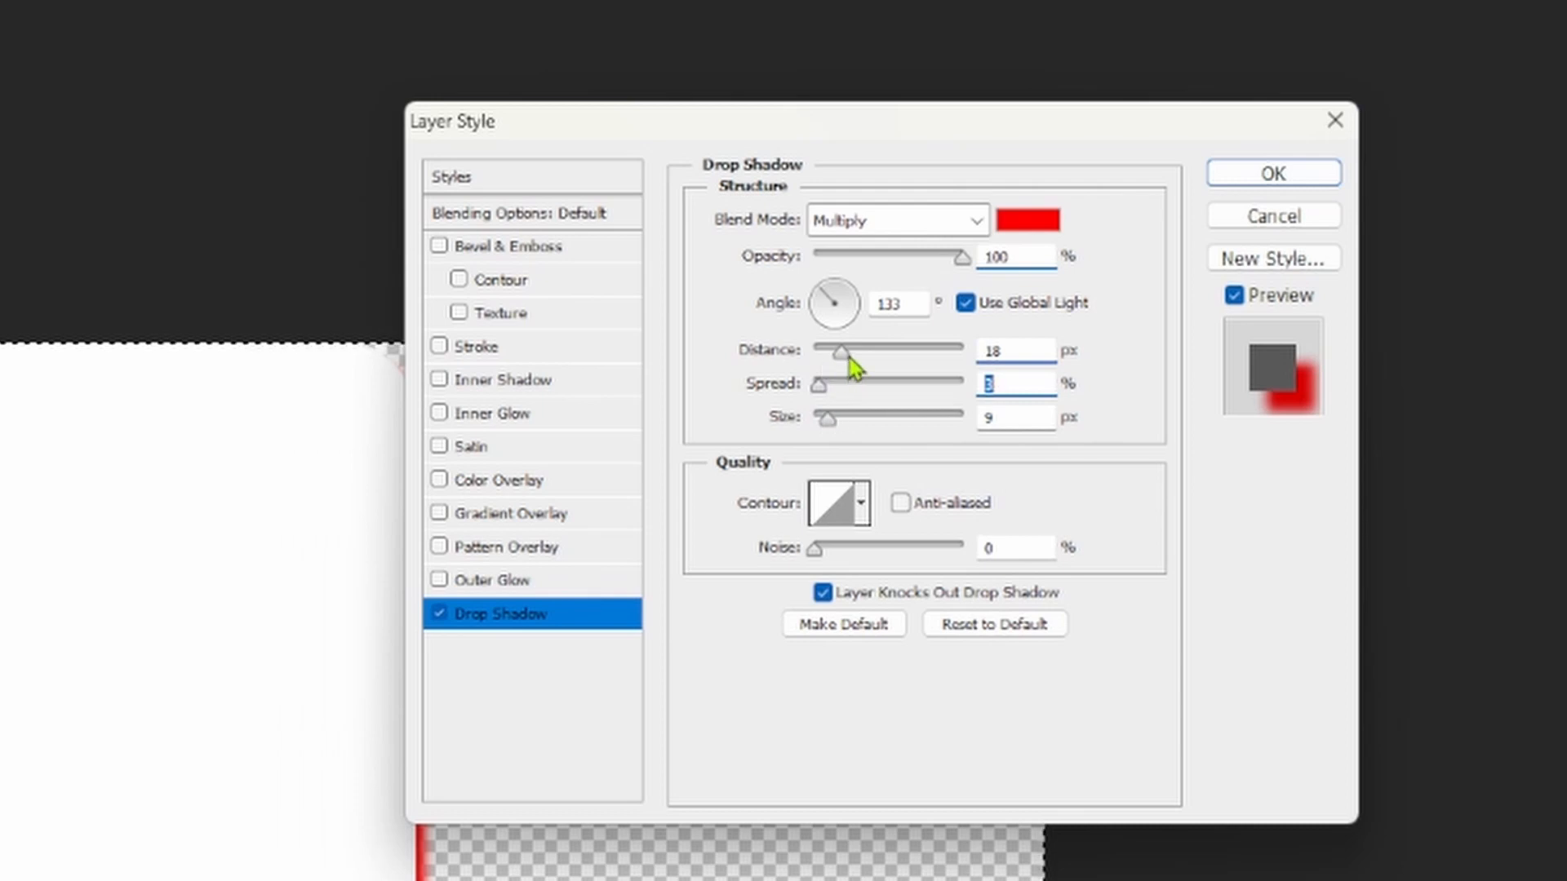
mouse_move(849, 356)
mouse_down()
mouse_move(885, 368)
mouse_move(870, 369)
mouse_up()
drag(827, 419, 853, 441)
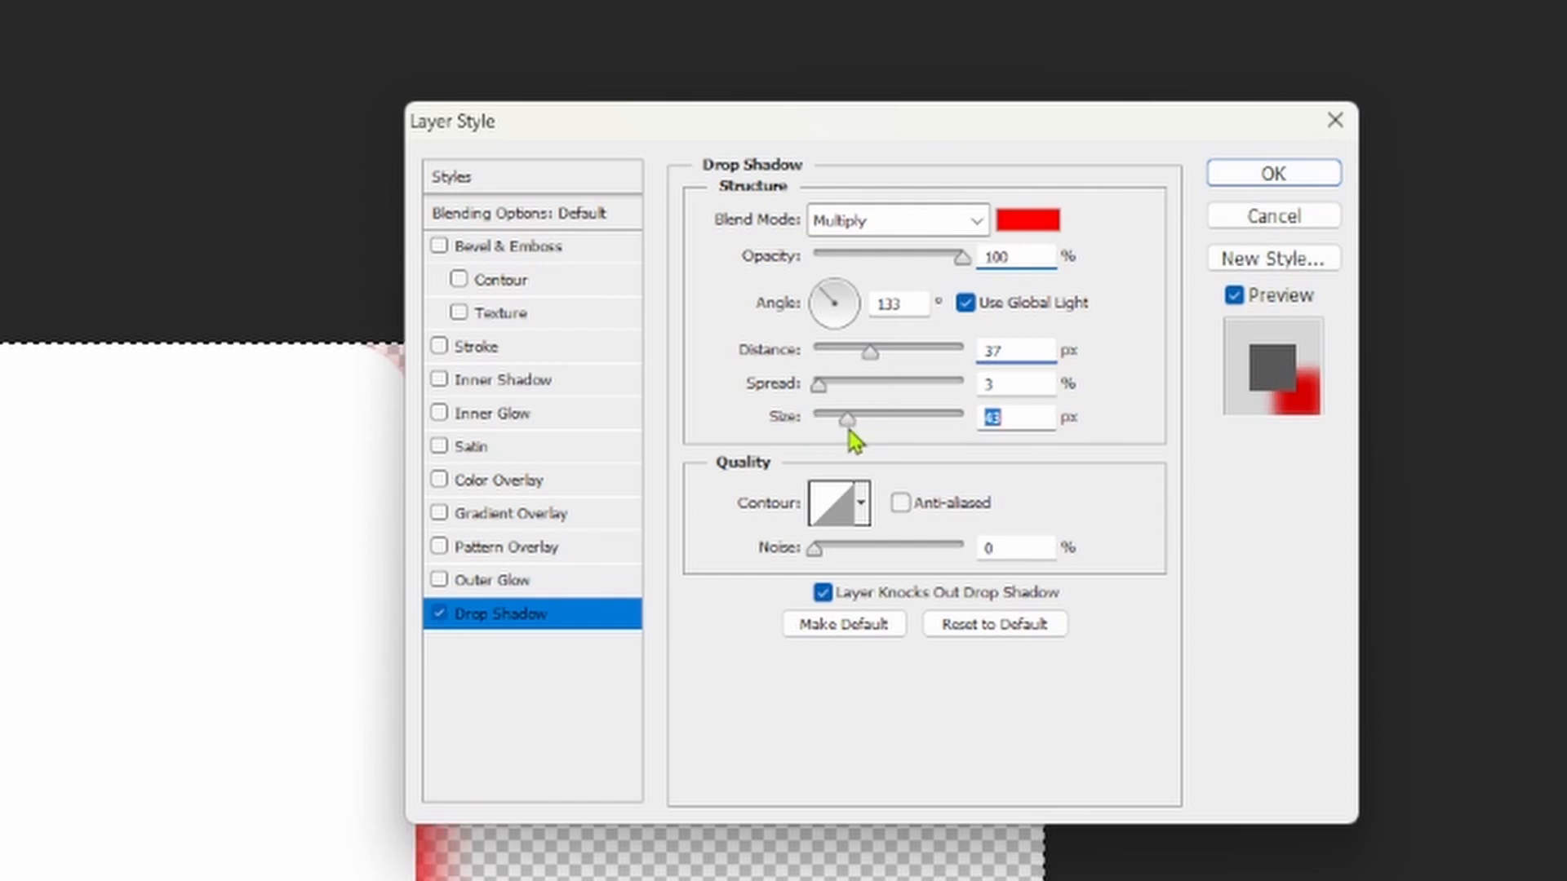
drag(870, 351, 855, 374)
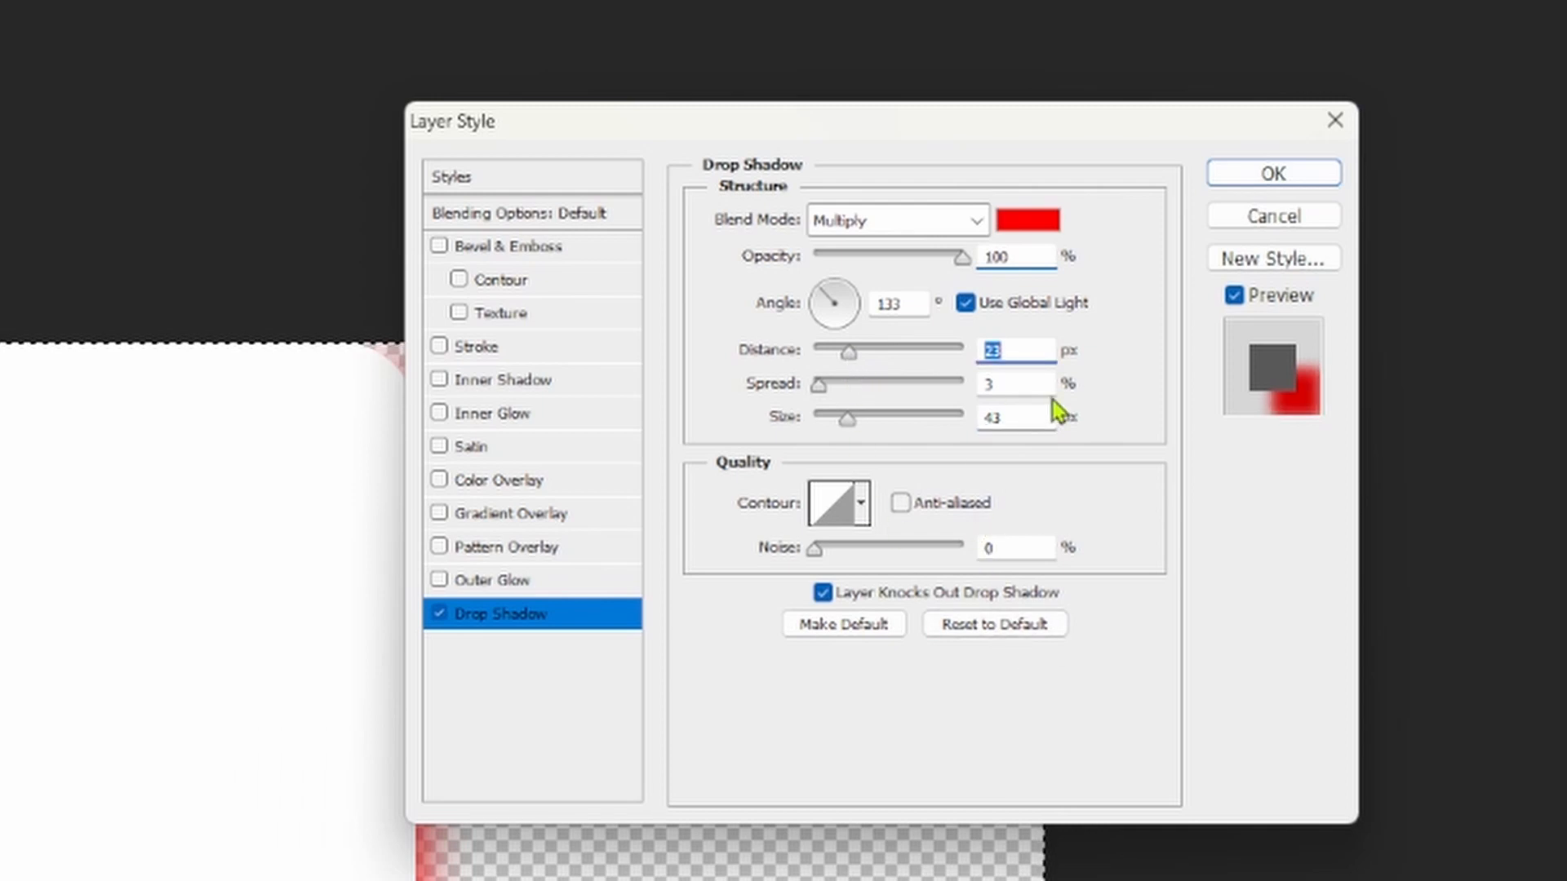
Step: Turn off global light for the drop shadow, set its angle to 135° and apply the layer style
click(966, 304)
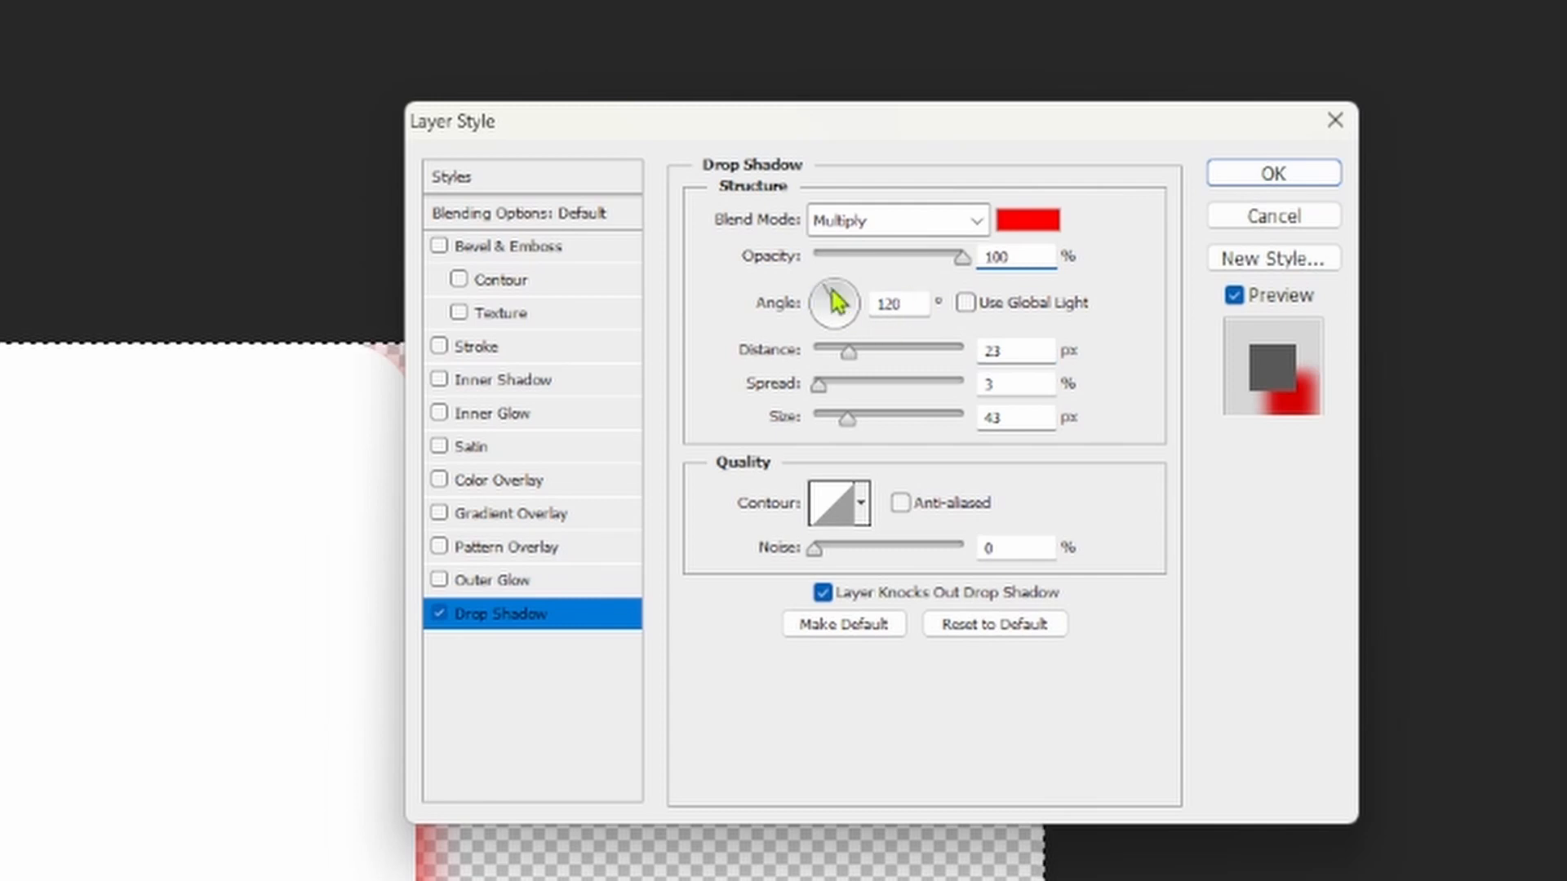
mouse_move(832, 289)
mouse_down()
mouse_move(820, 309)
mouse_move(810, 286)
mouse_up()
click(808, 284)
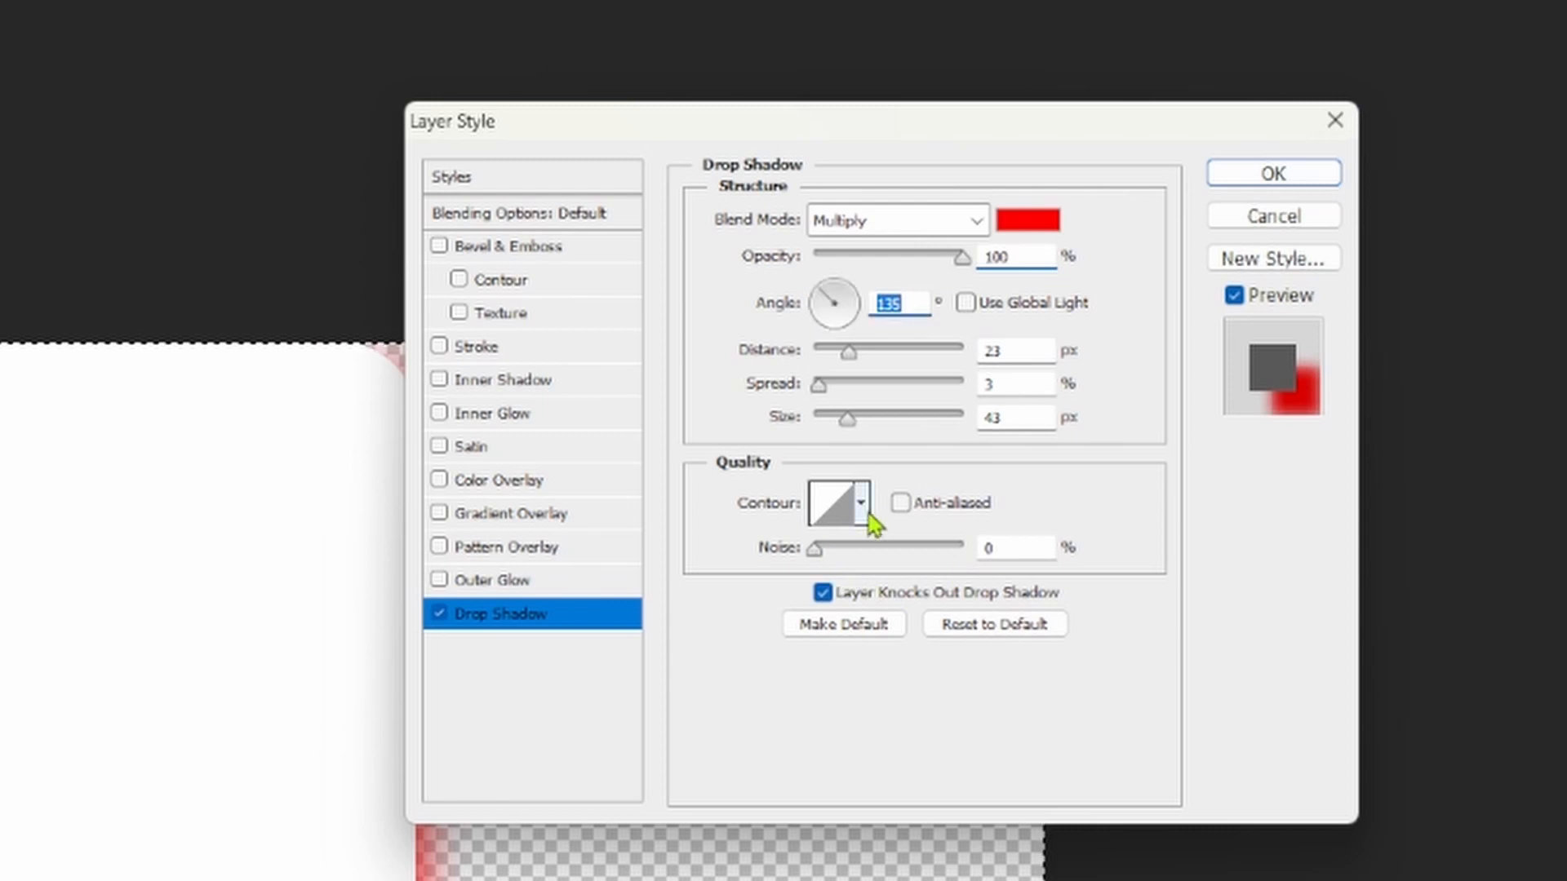
drag(1015, 141, 1273, 151)
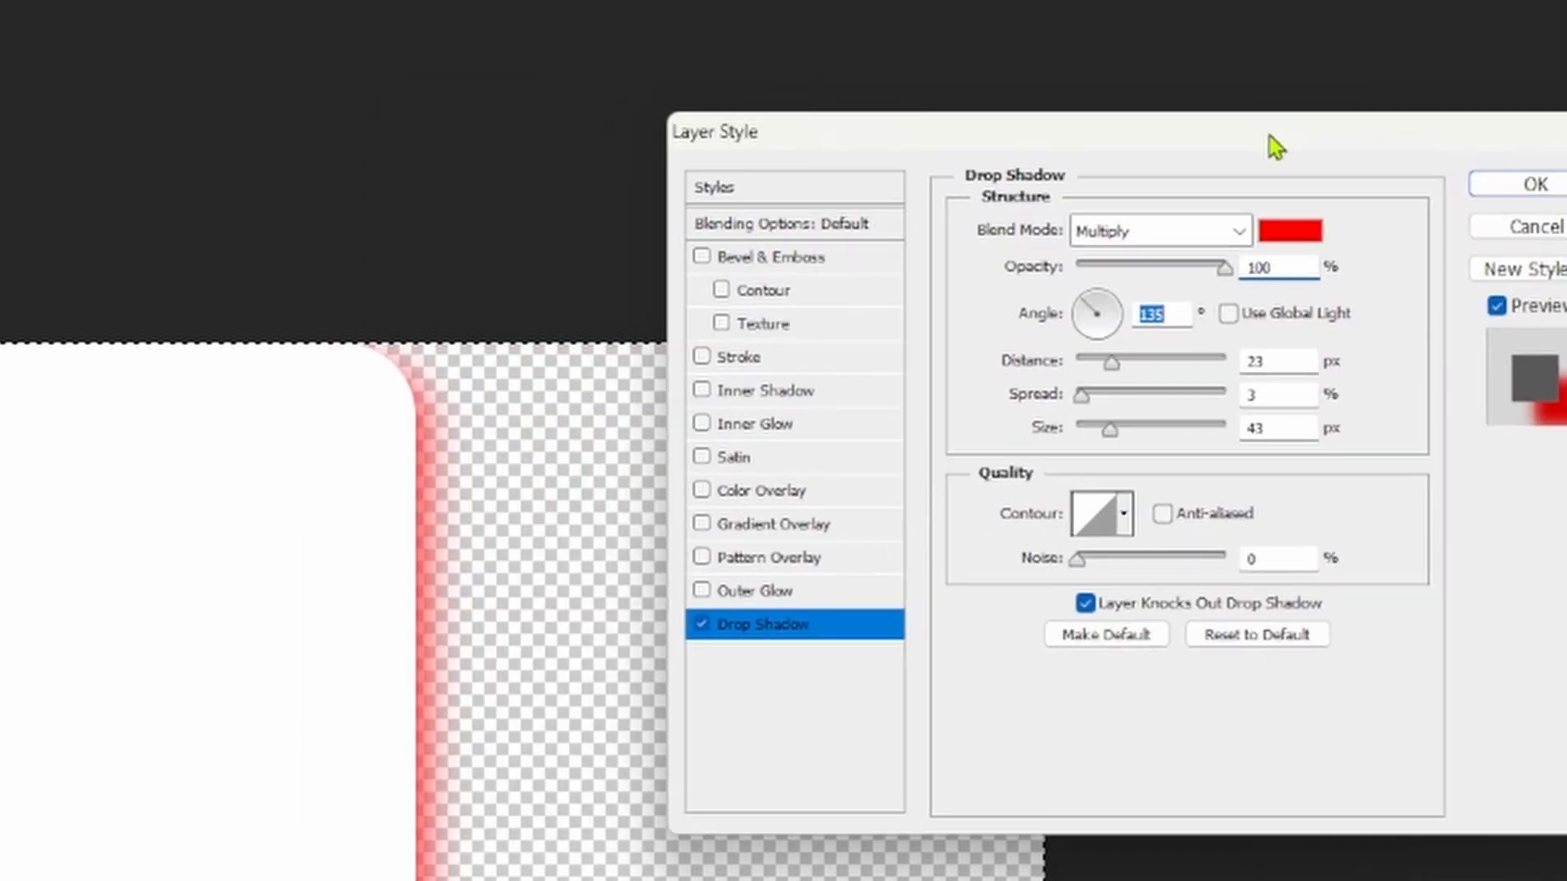
click(1541, 183)
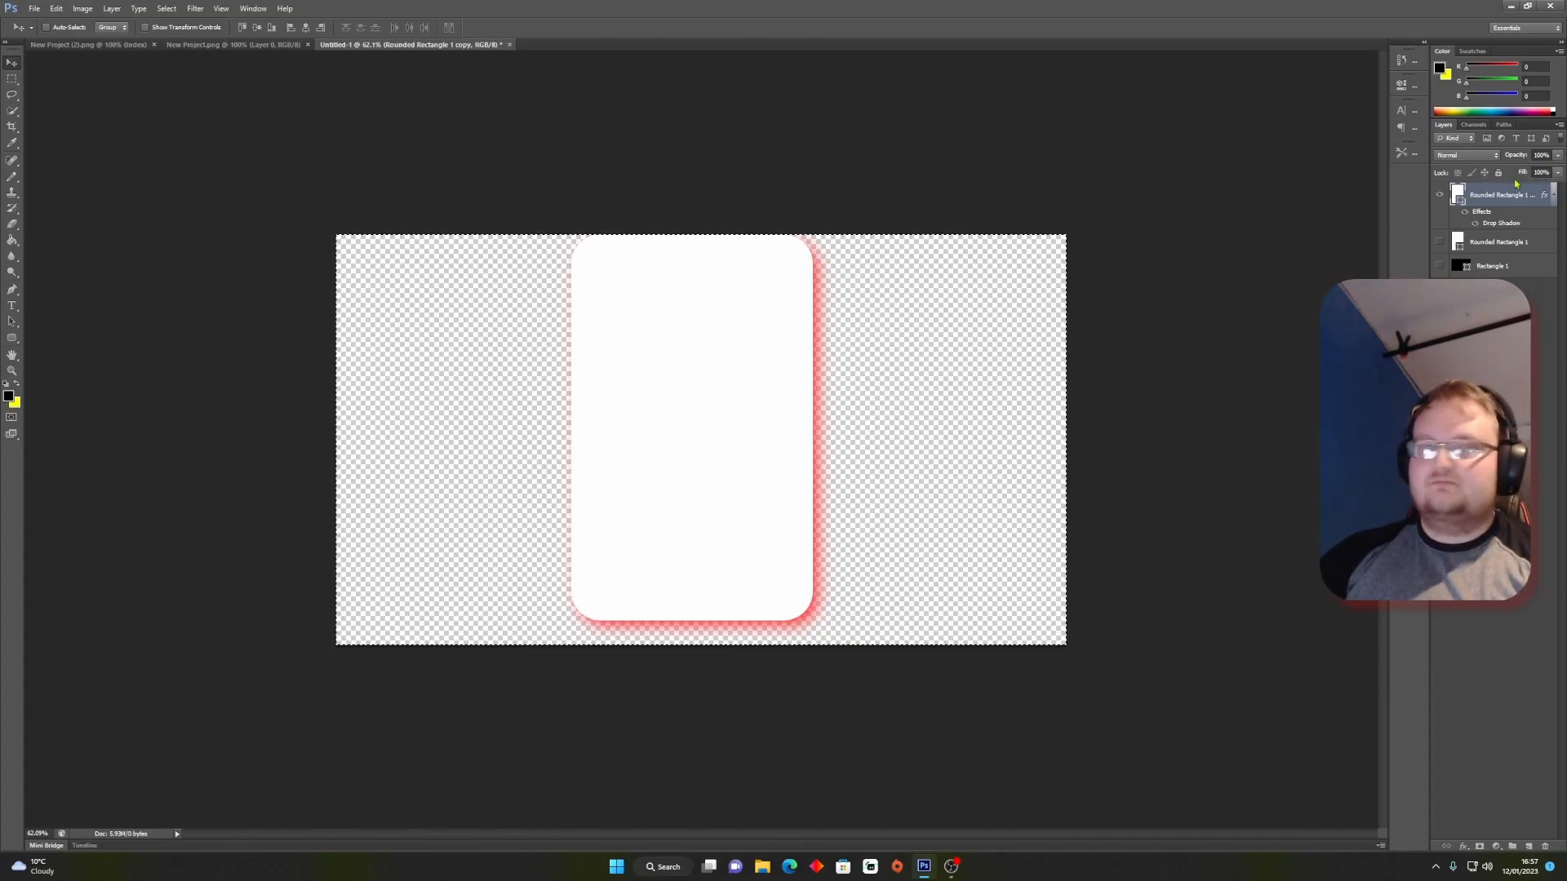
Step: Reduce the rounded rectangle copy's fill to 0% so that only its red drop shadow shows
click(1558, 172)
drag(1505, 194, 1446, 194)
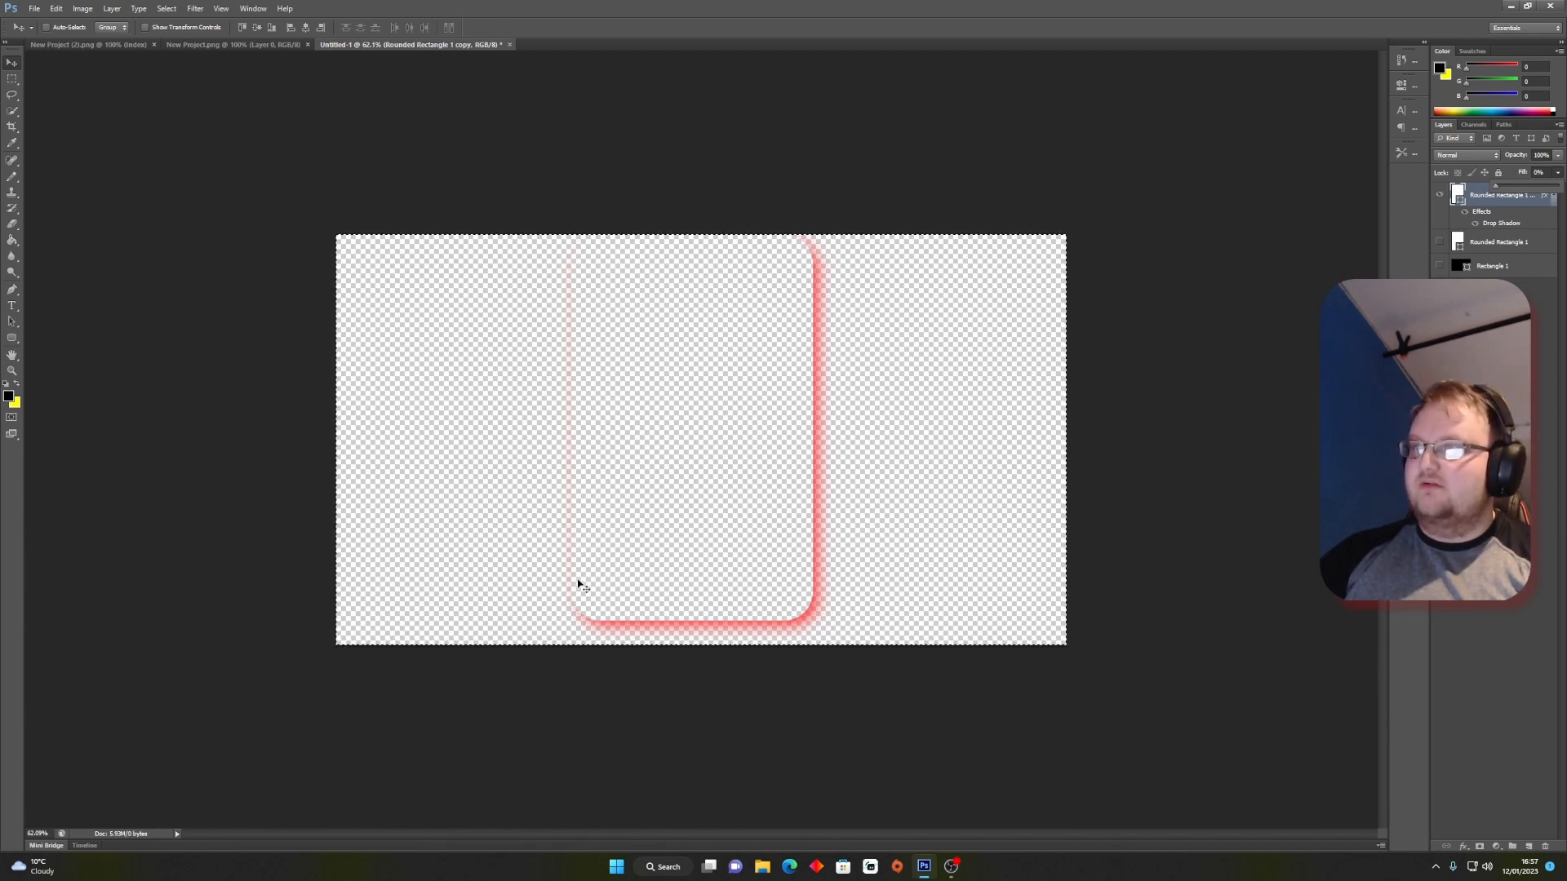
click(1558, 176)
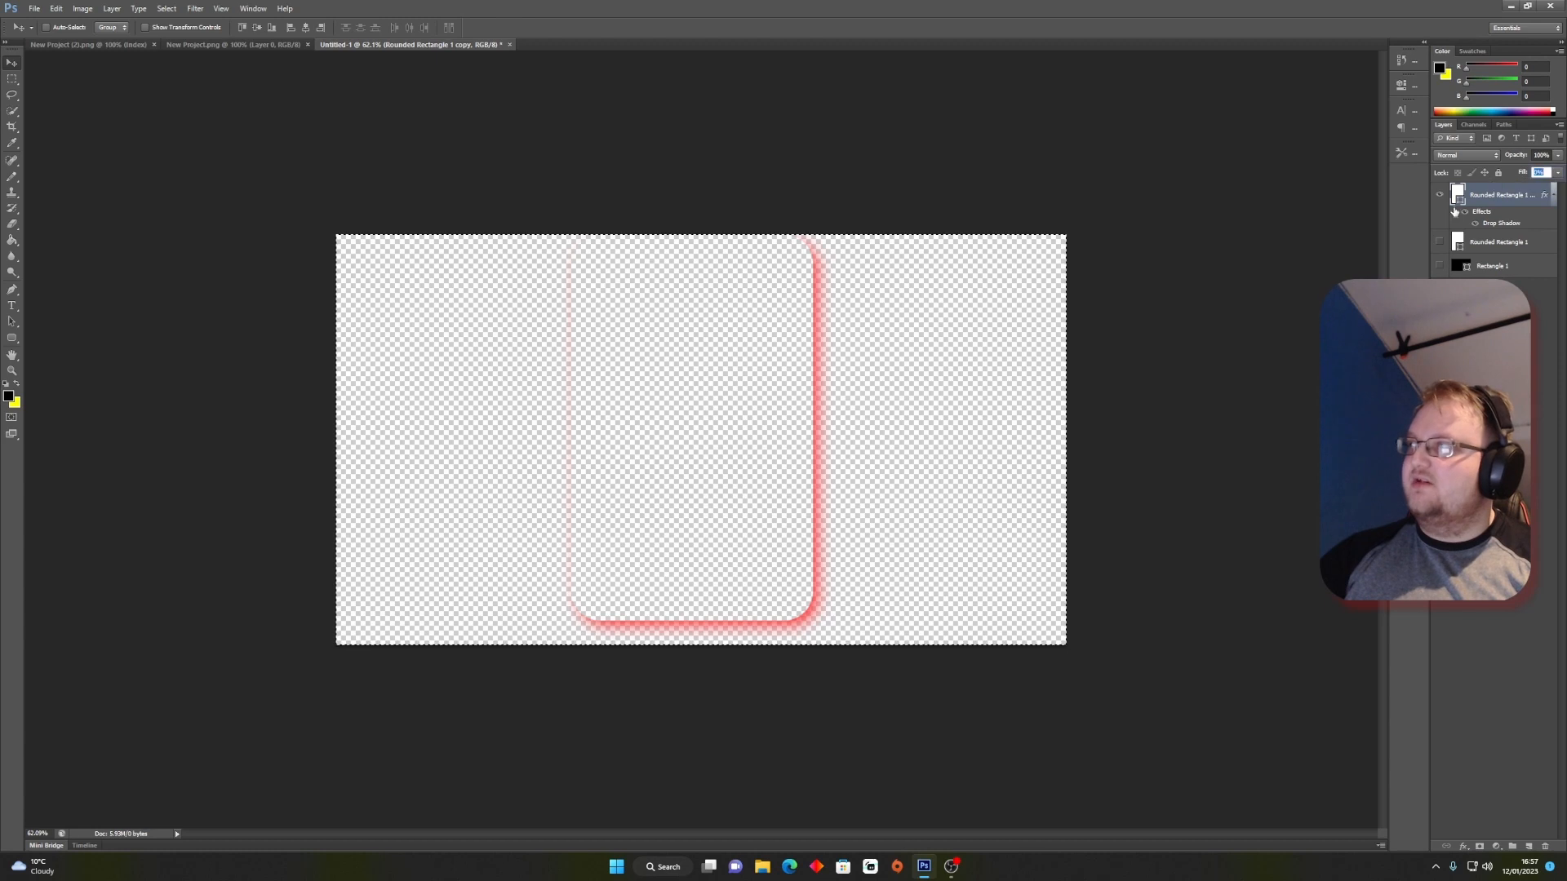
Step: Temporarily show the original rounded rectangle and black background layers to compare the mask with the shadow overlay
click(1439, 242)
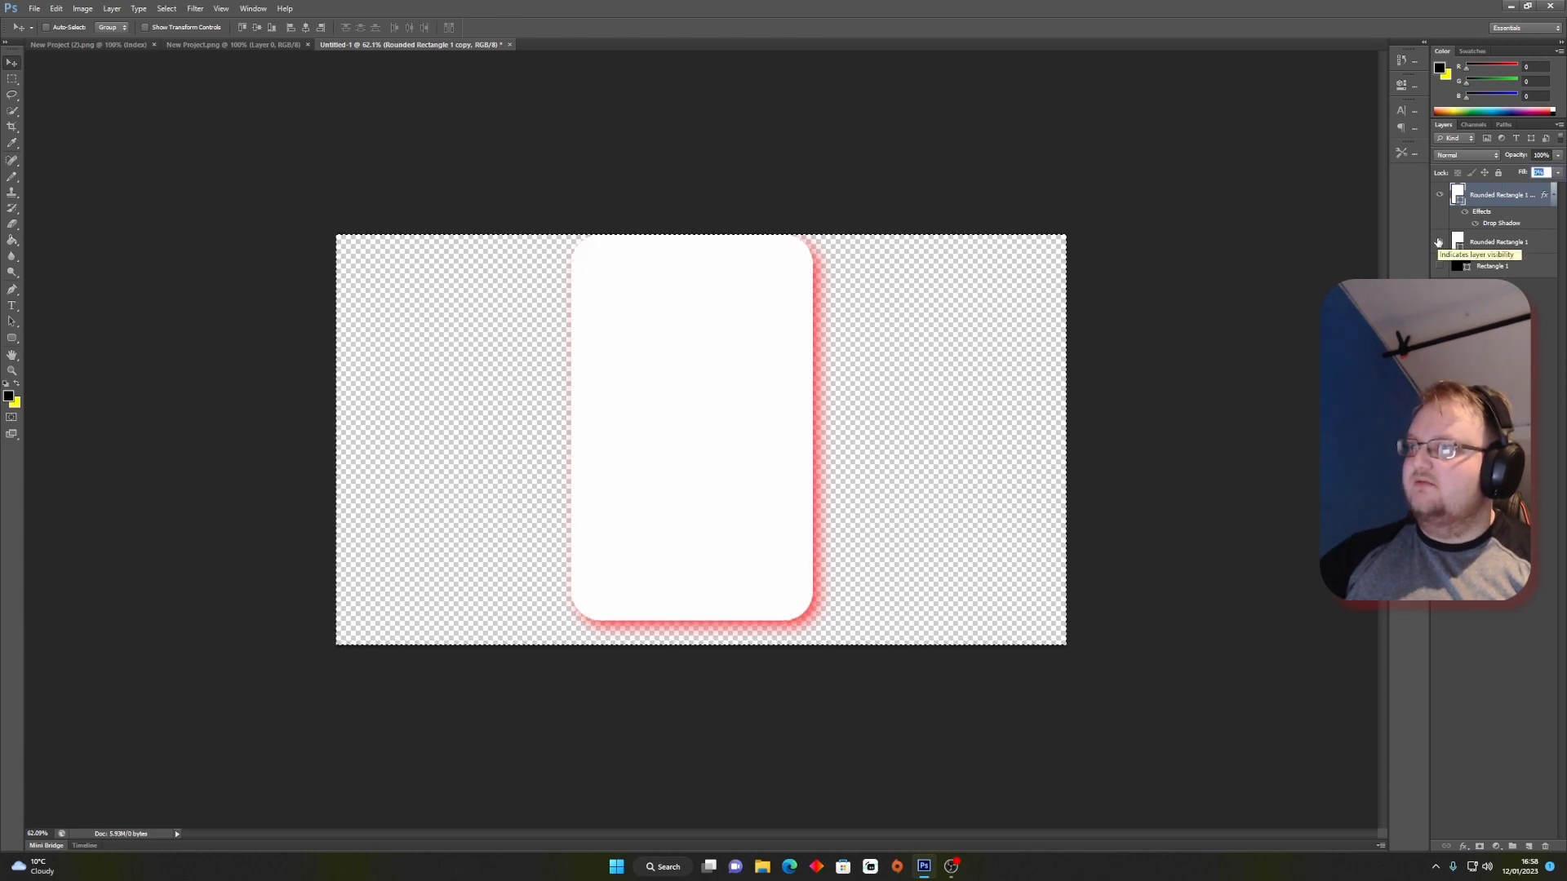
click(1440, 267)
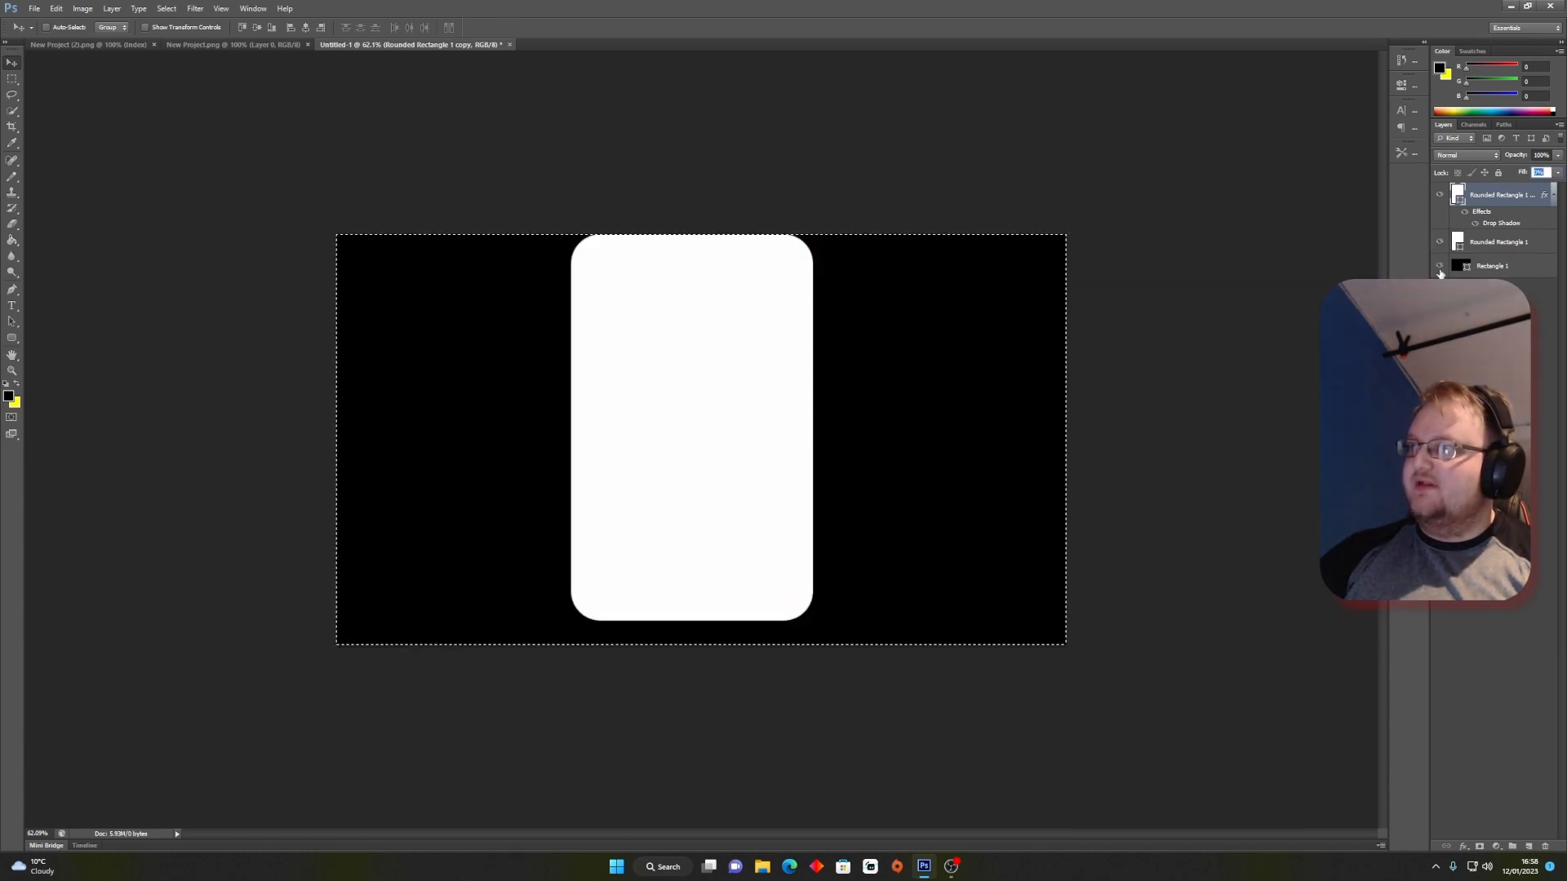
click(1440, 266)
click(1439, 241)
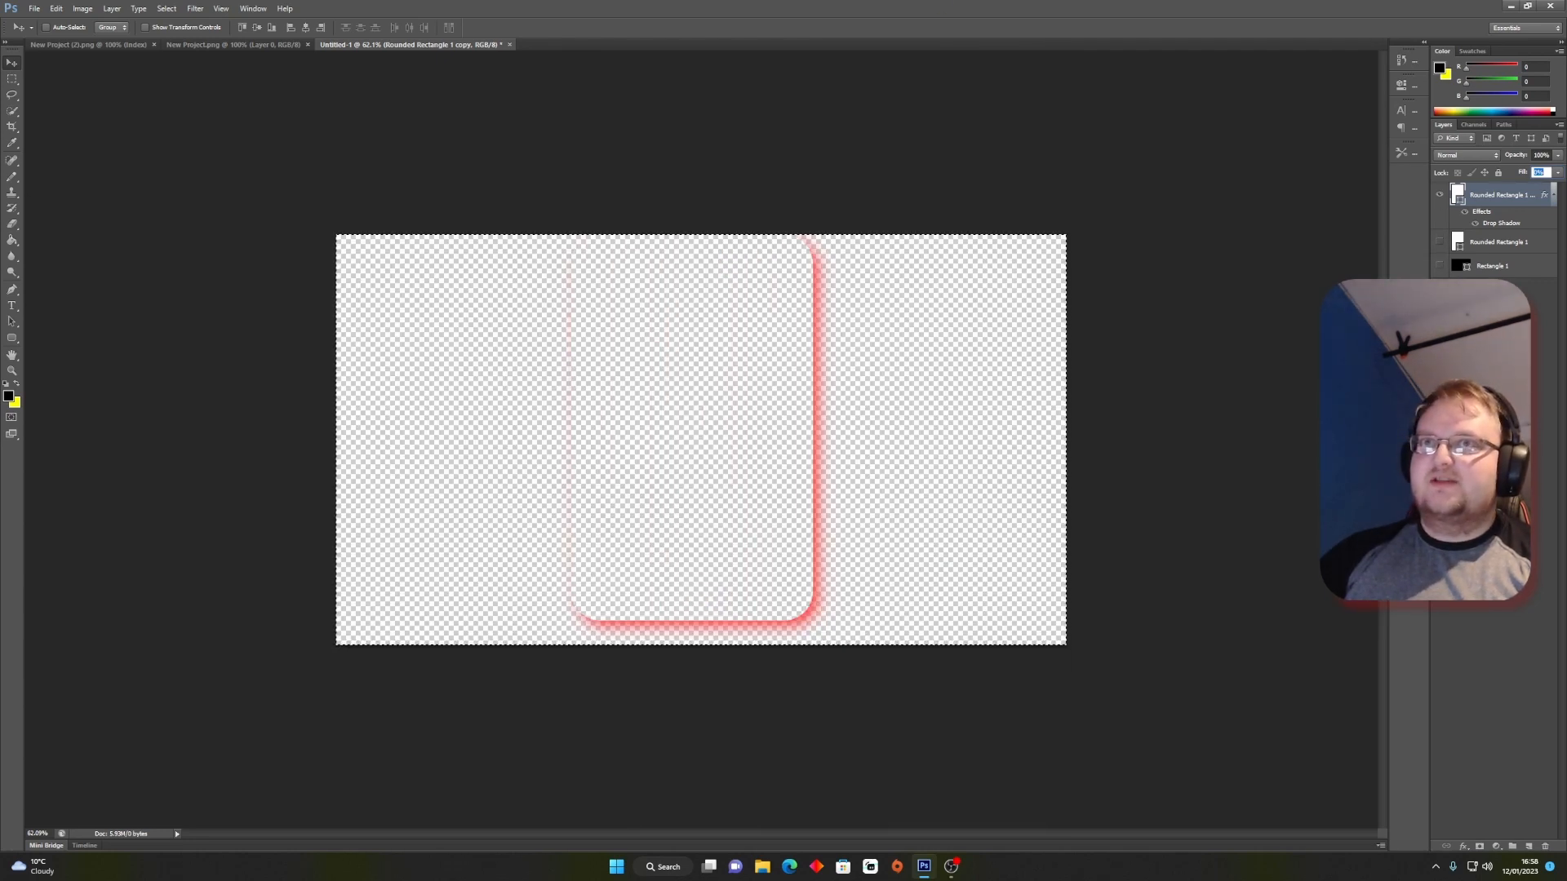
click(37, 9)
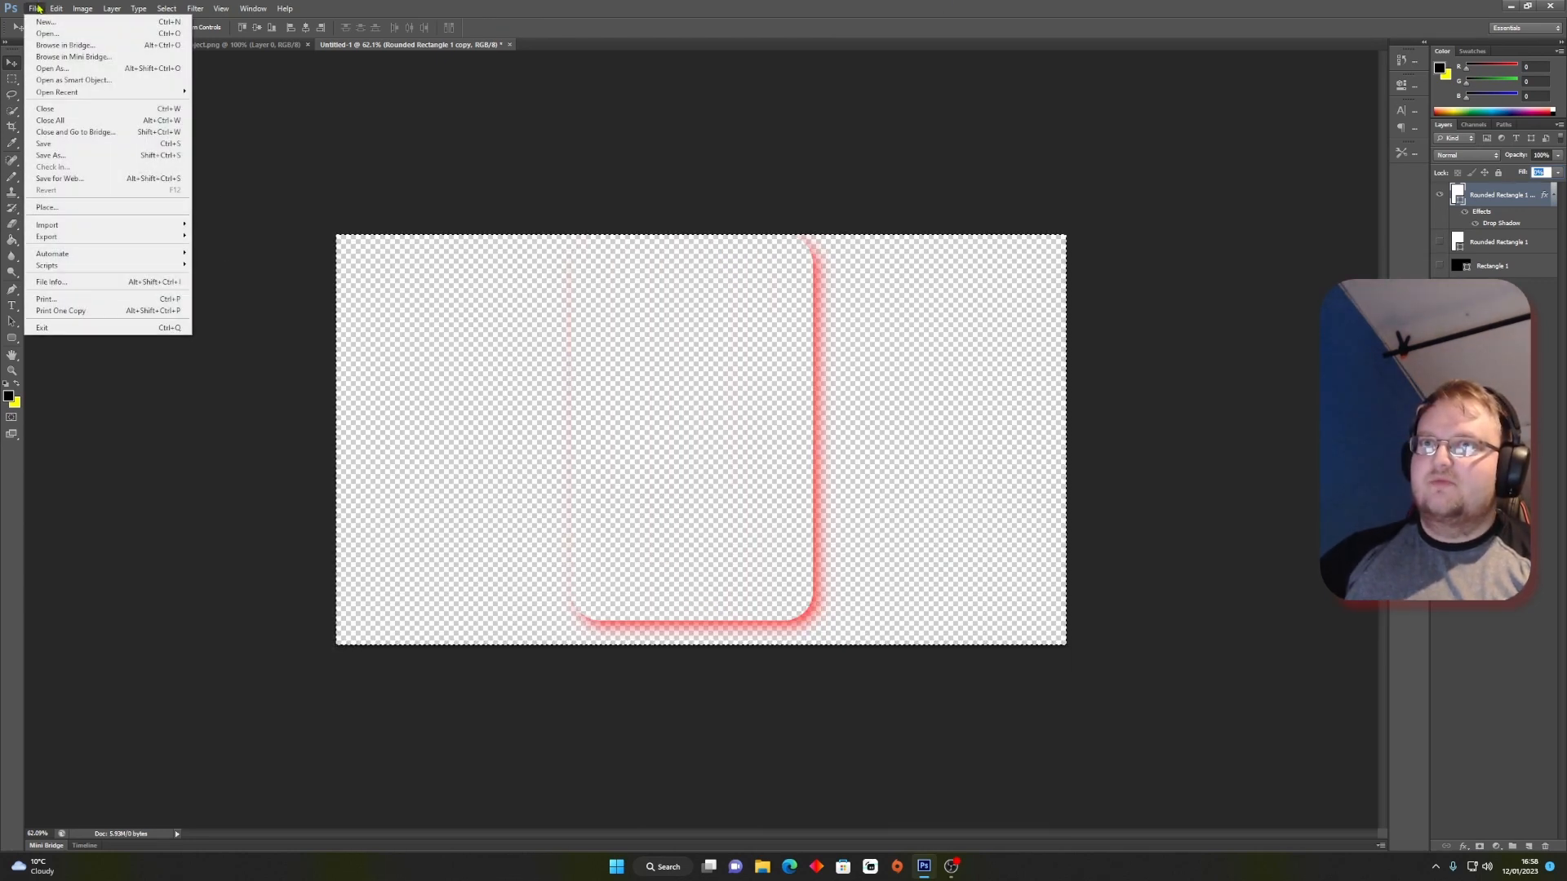
click(49, 155)
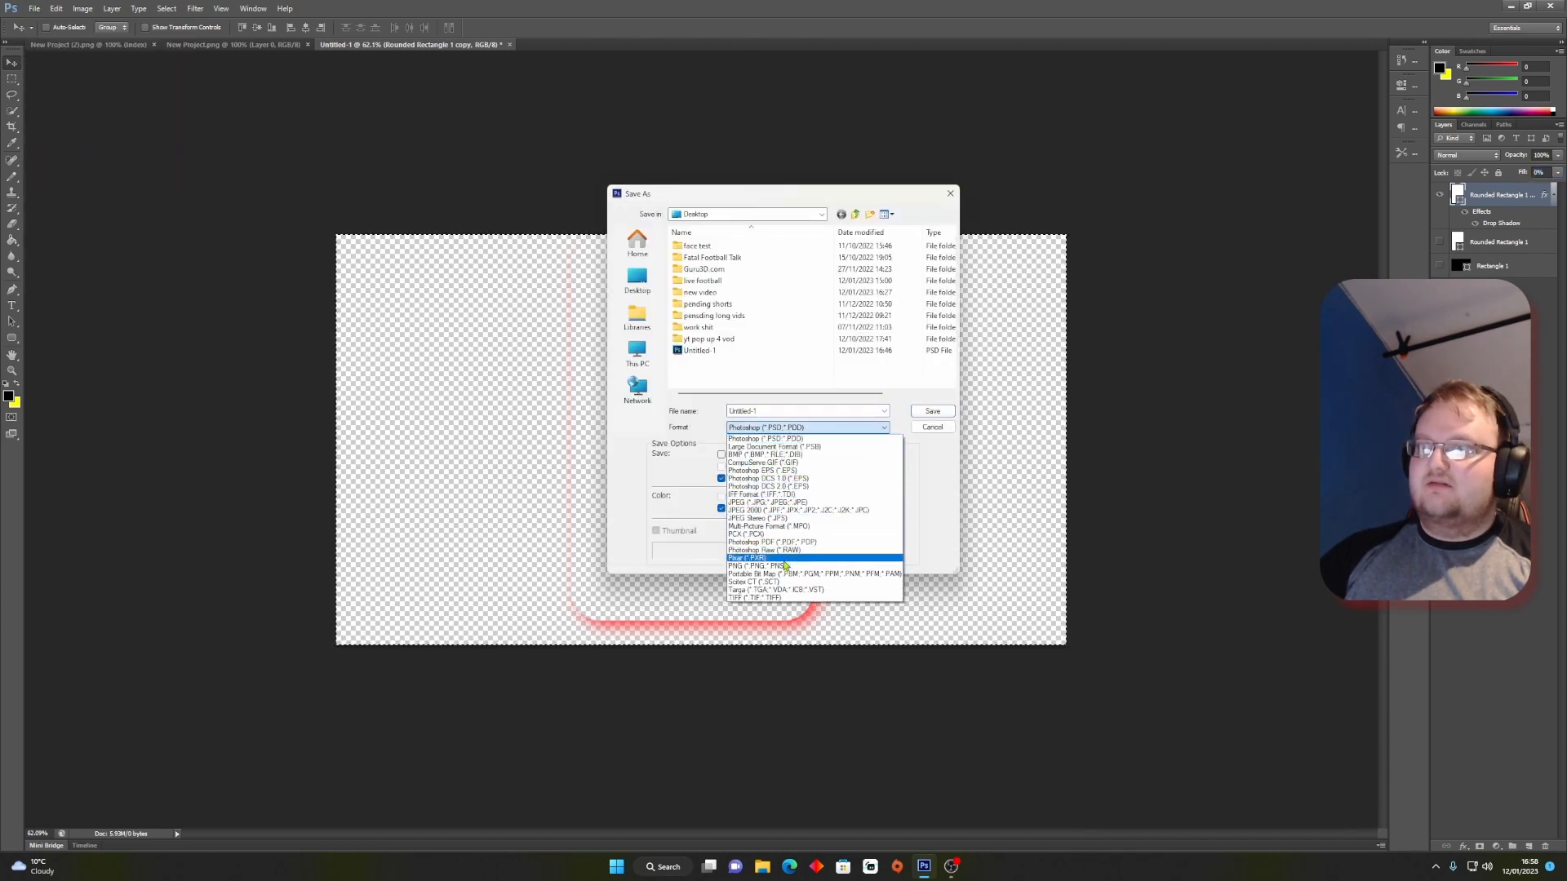
click(757, 565)
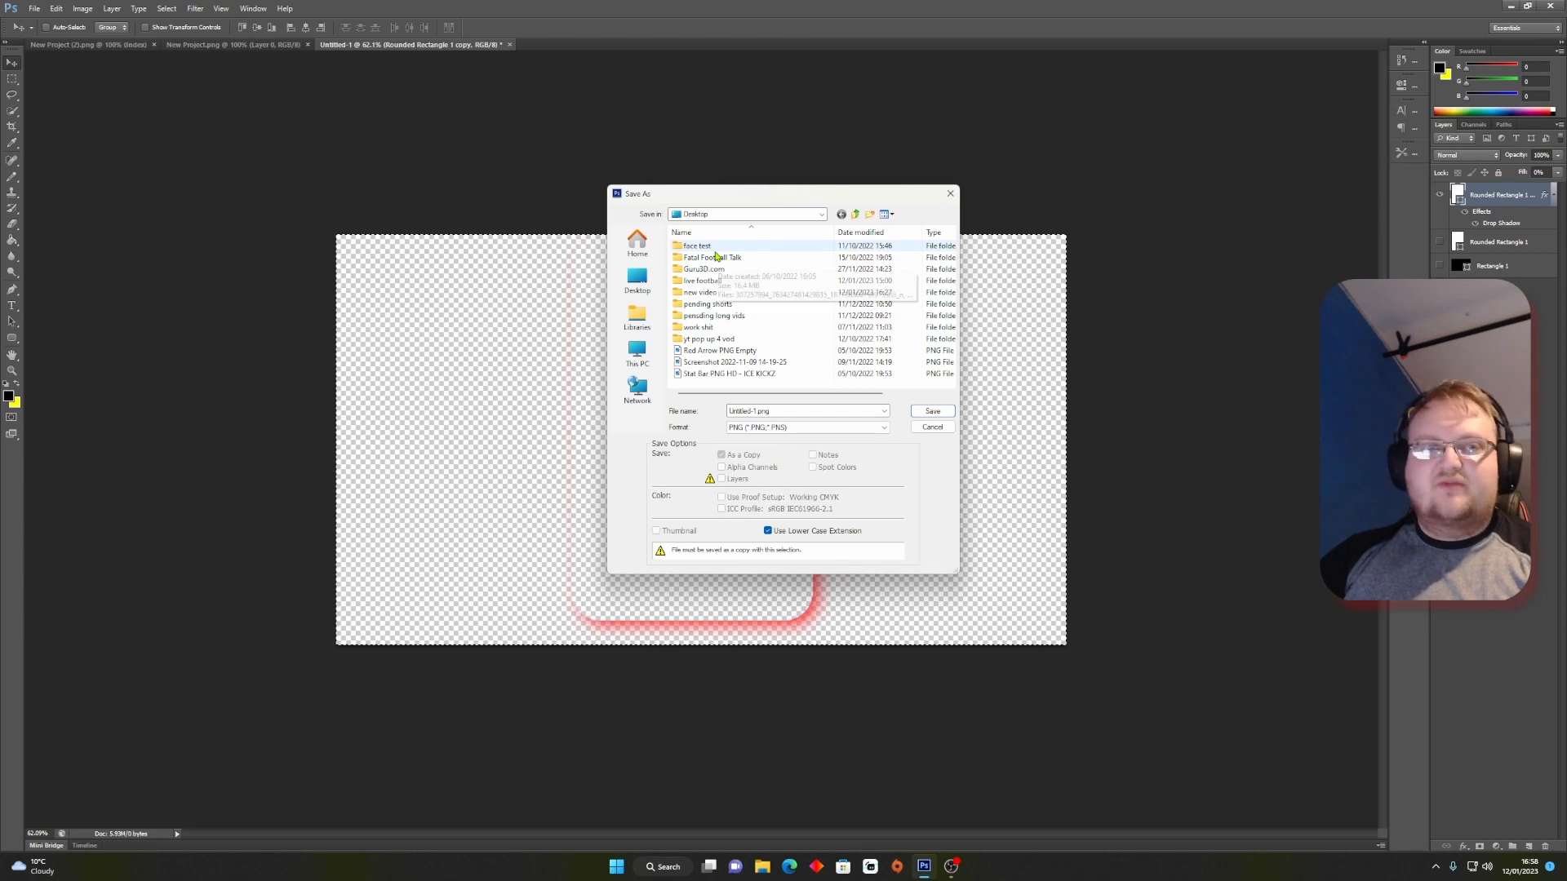
click(217, 47)
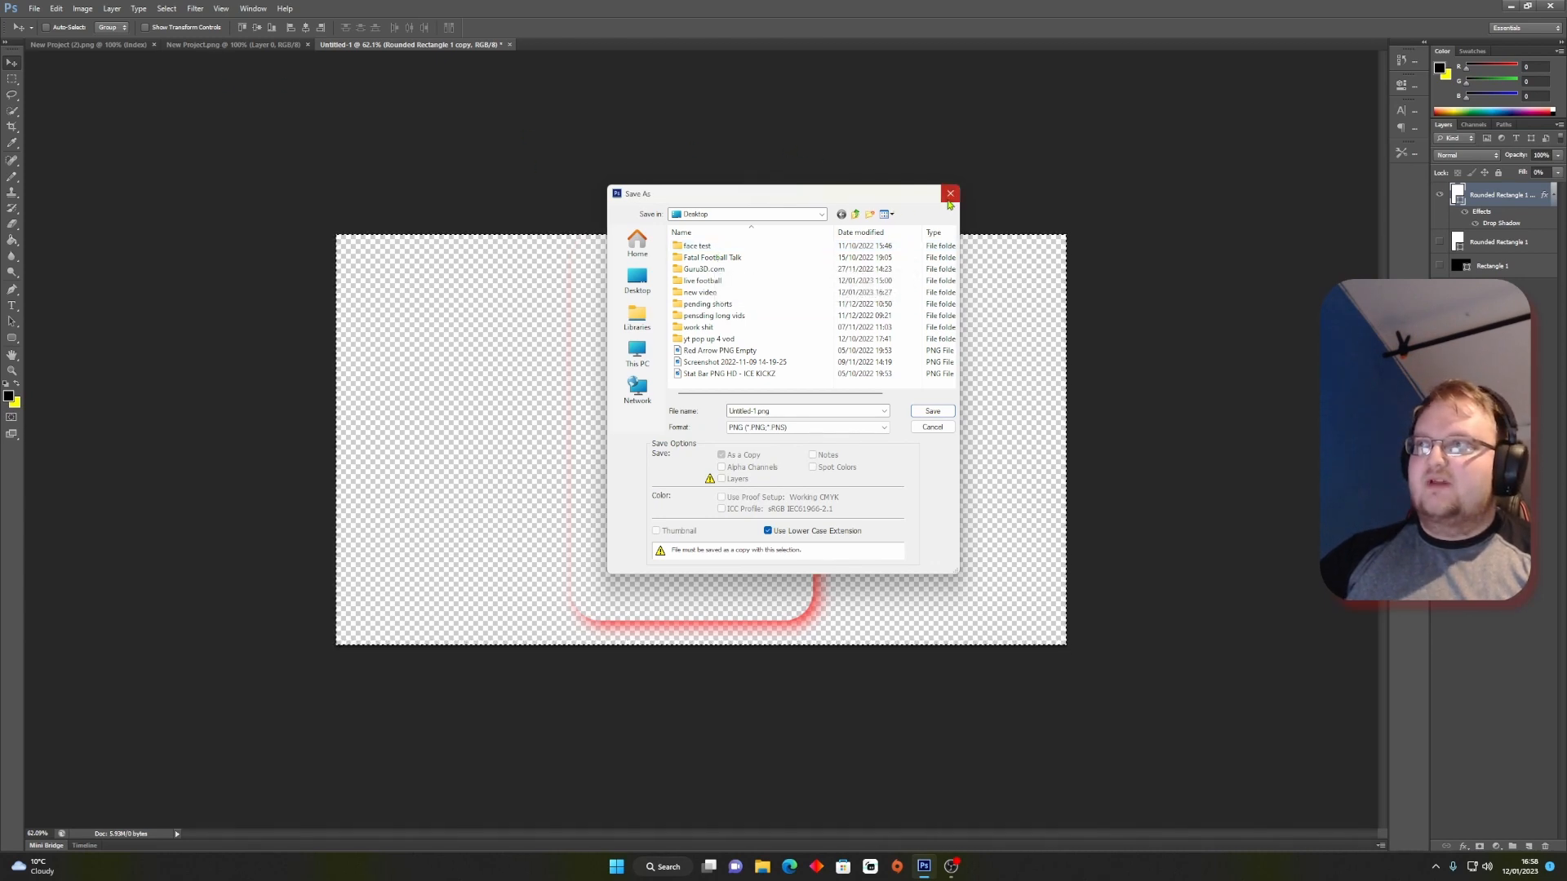
key(Escape)
Step: Switch through the example documents New Project.png and New Project (2).png to view the finished overlay and mask
click(233, 44)
click(110, 46)
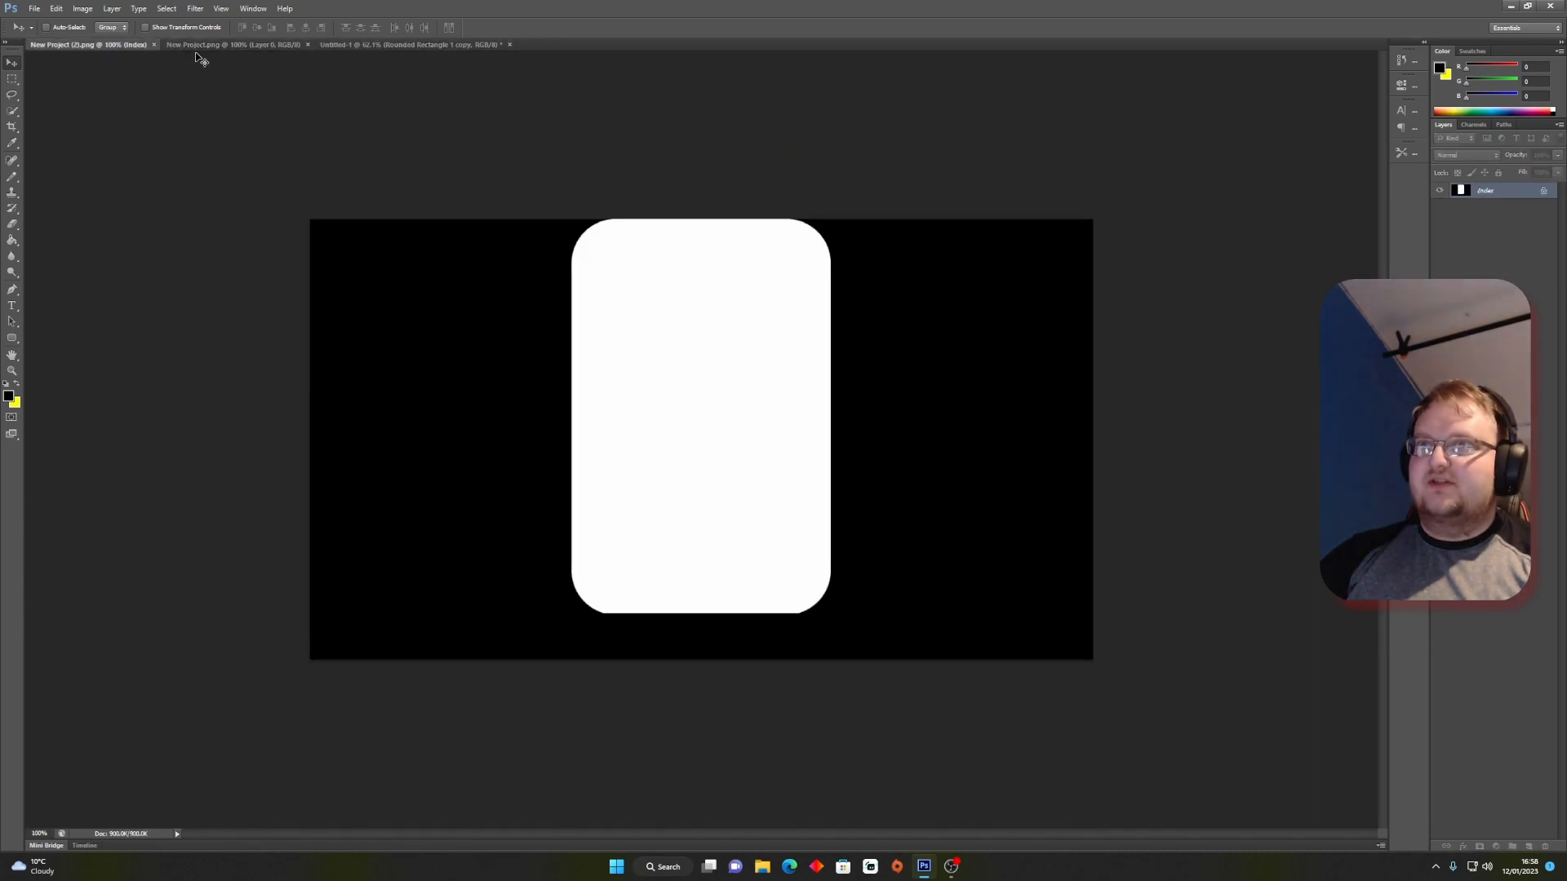
Step: Leave the example mask documents, switch to OBS Studio and maximize its window
click(183, 48)
click(130, 49)
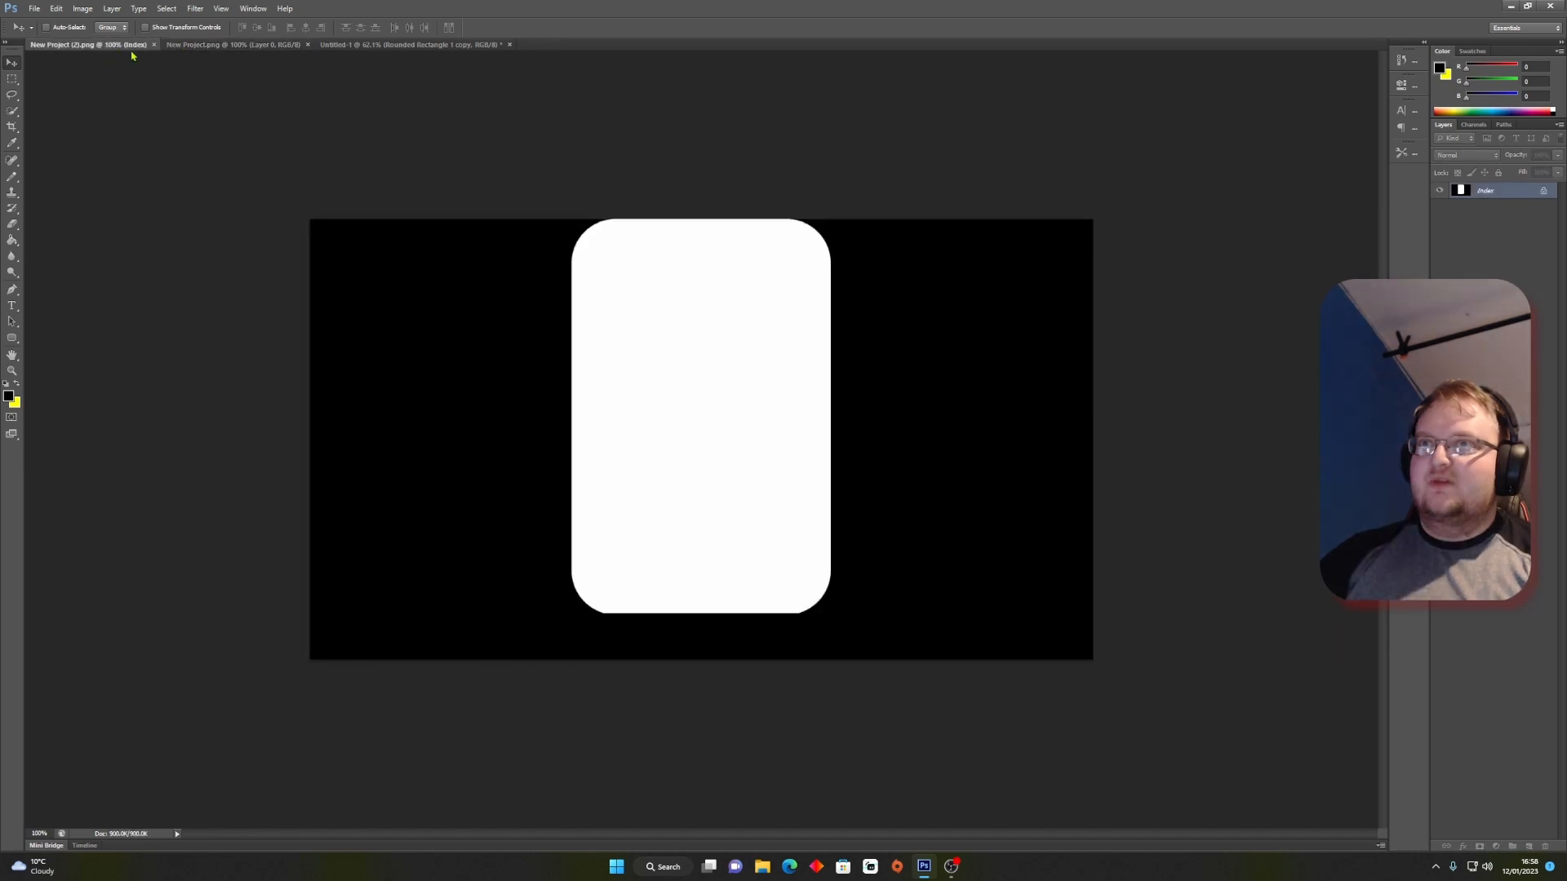
click(1510, 7)
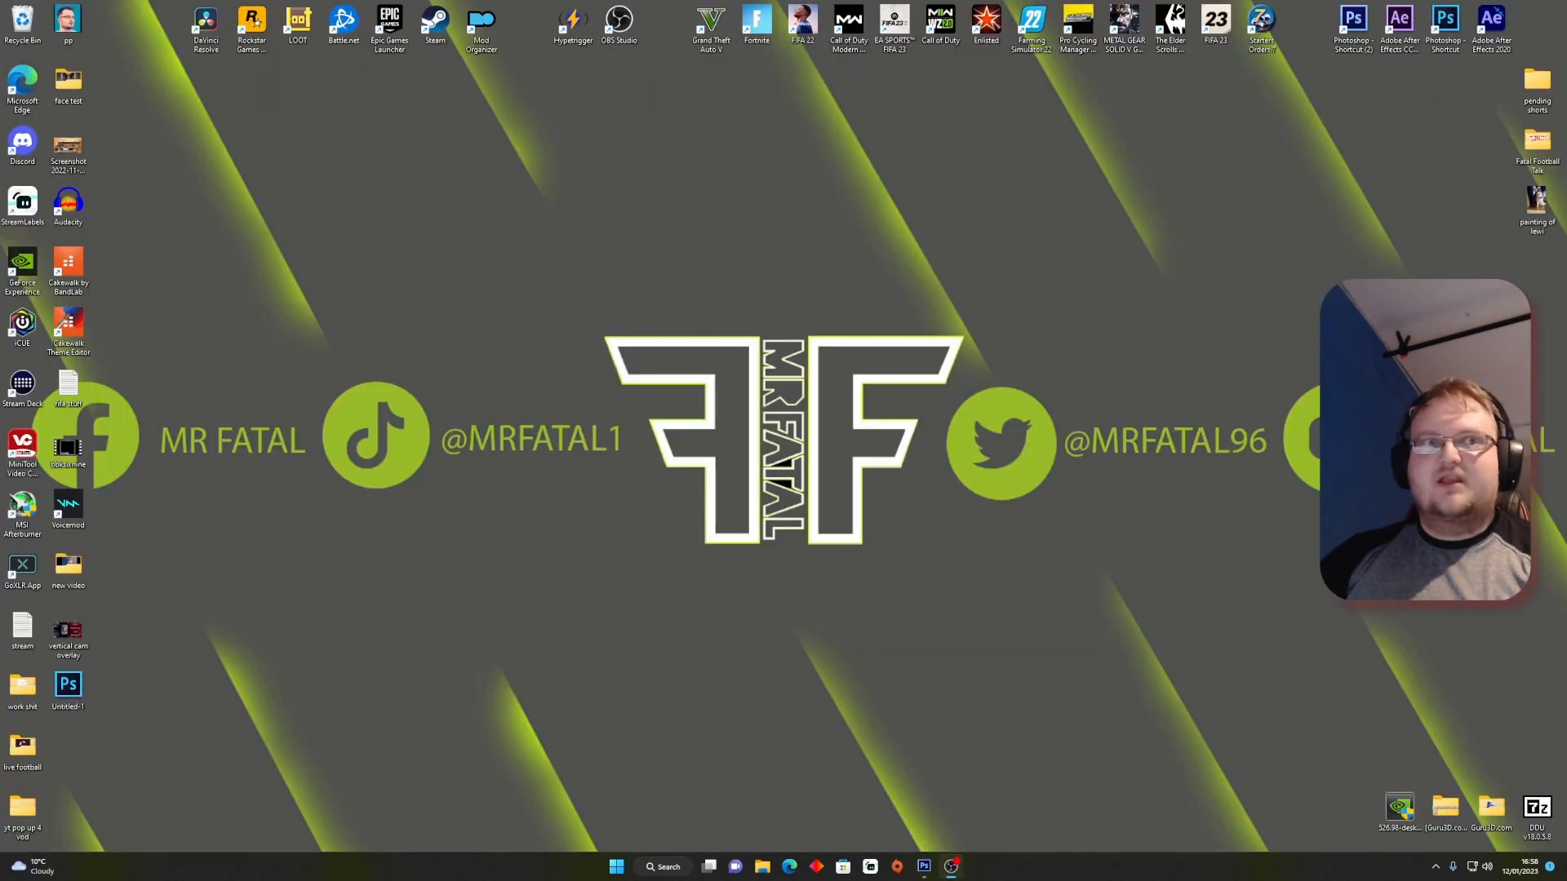
drag(0, 224, 832, 175)
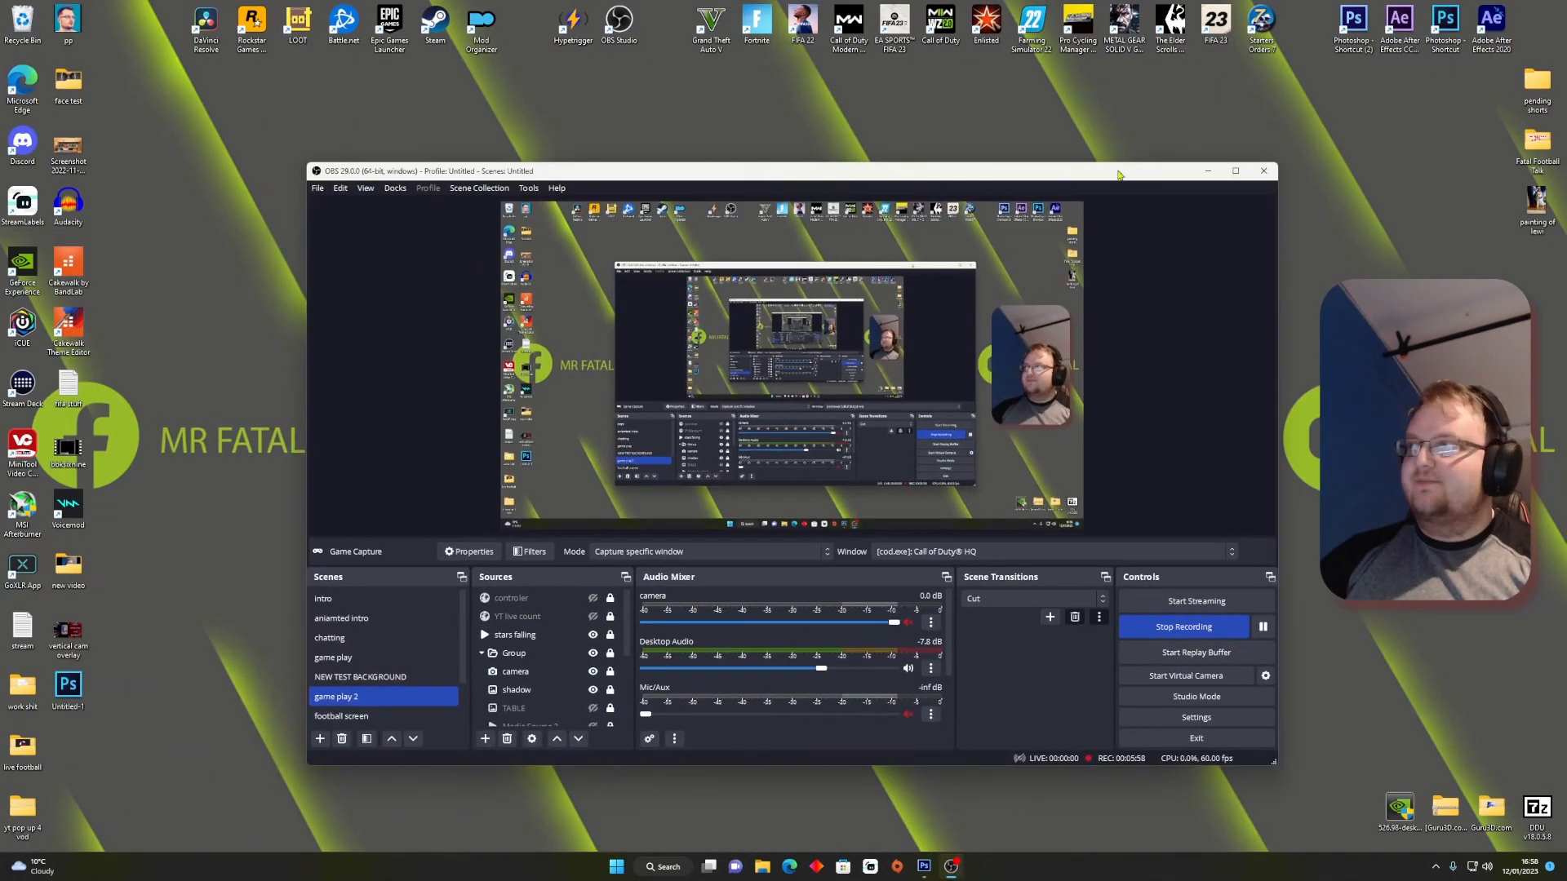
click(1232, 172)
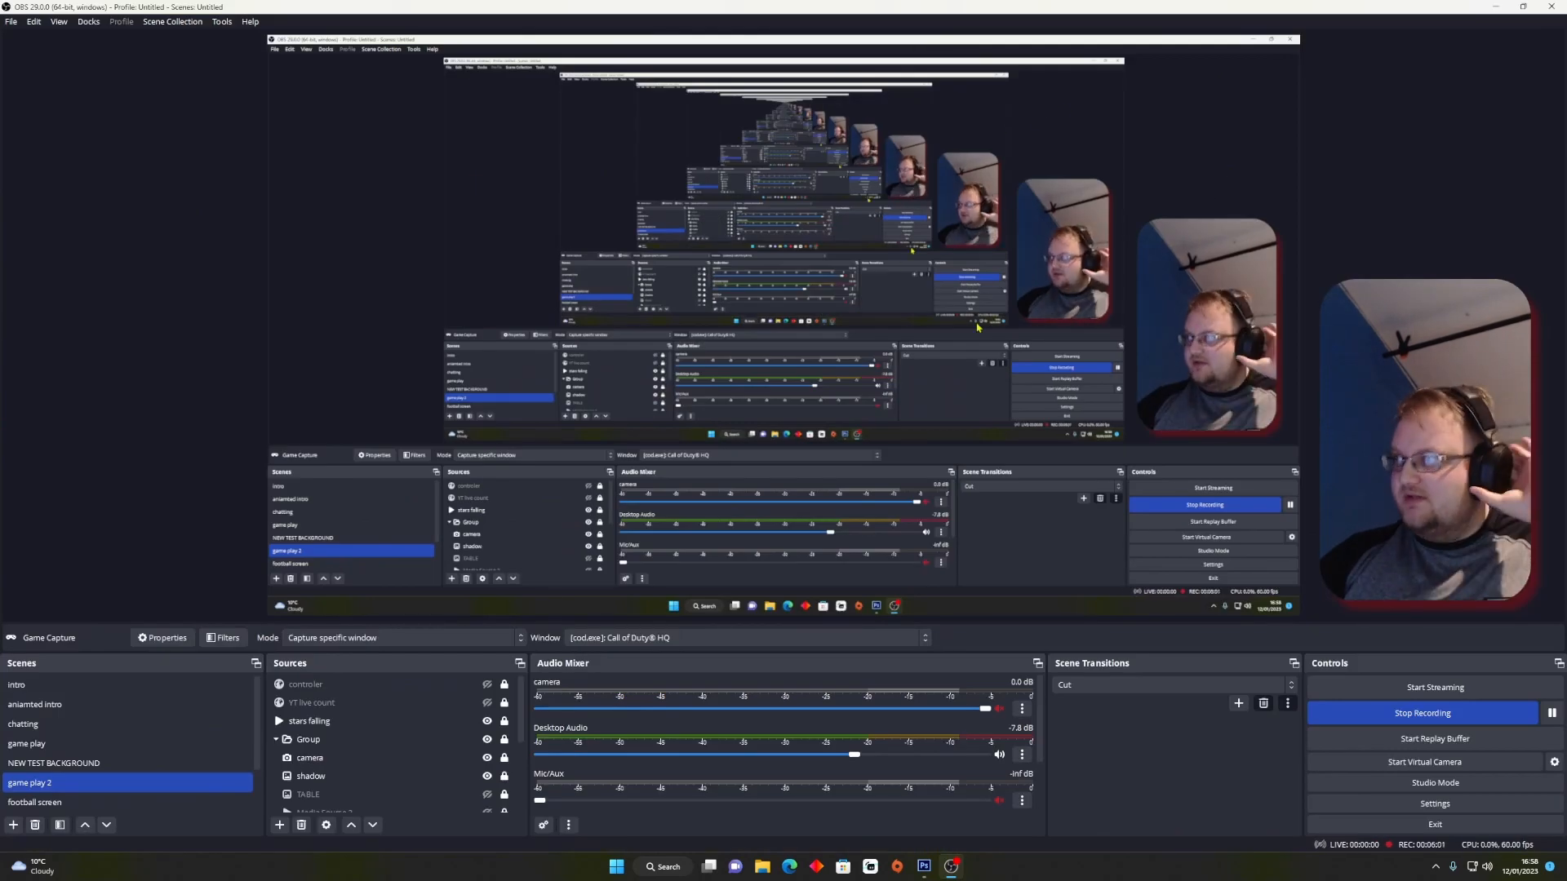
Step: Select the camera source in the game play 2 scene and unlock it, its parent group and the shadow source
scroll(368, 683, down, 2)
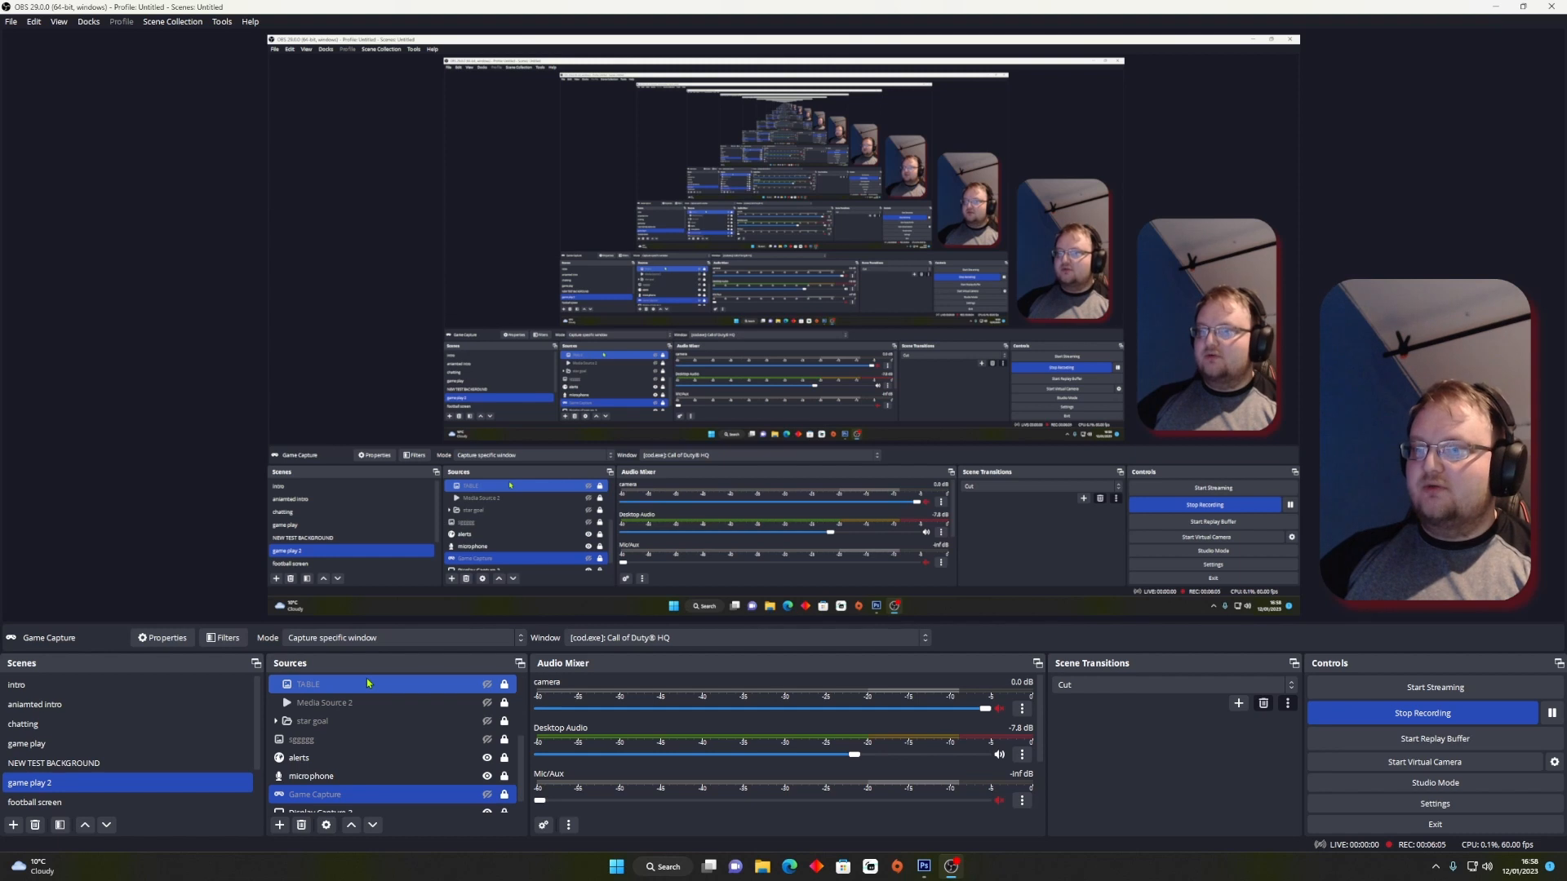
scroll(369, 683, down, 1)
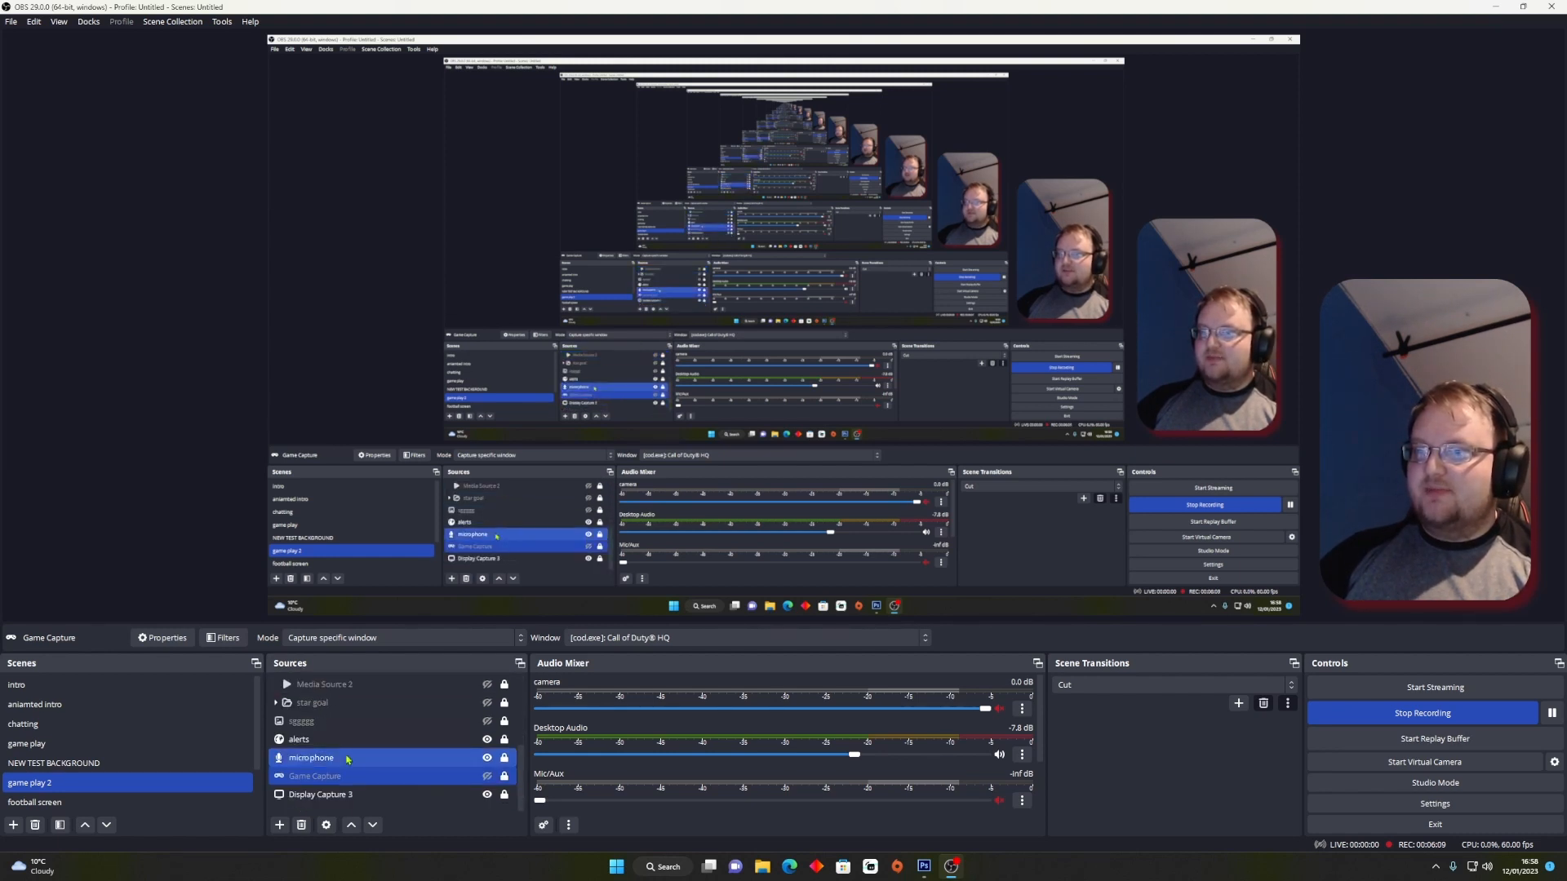
scroll(346, 751, up, 3)
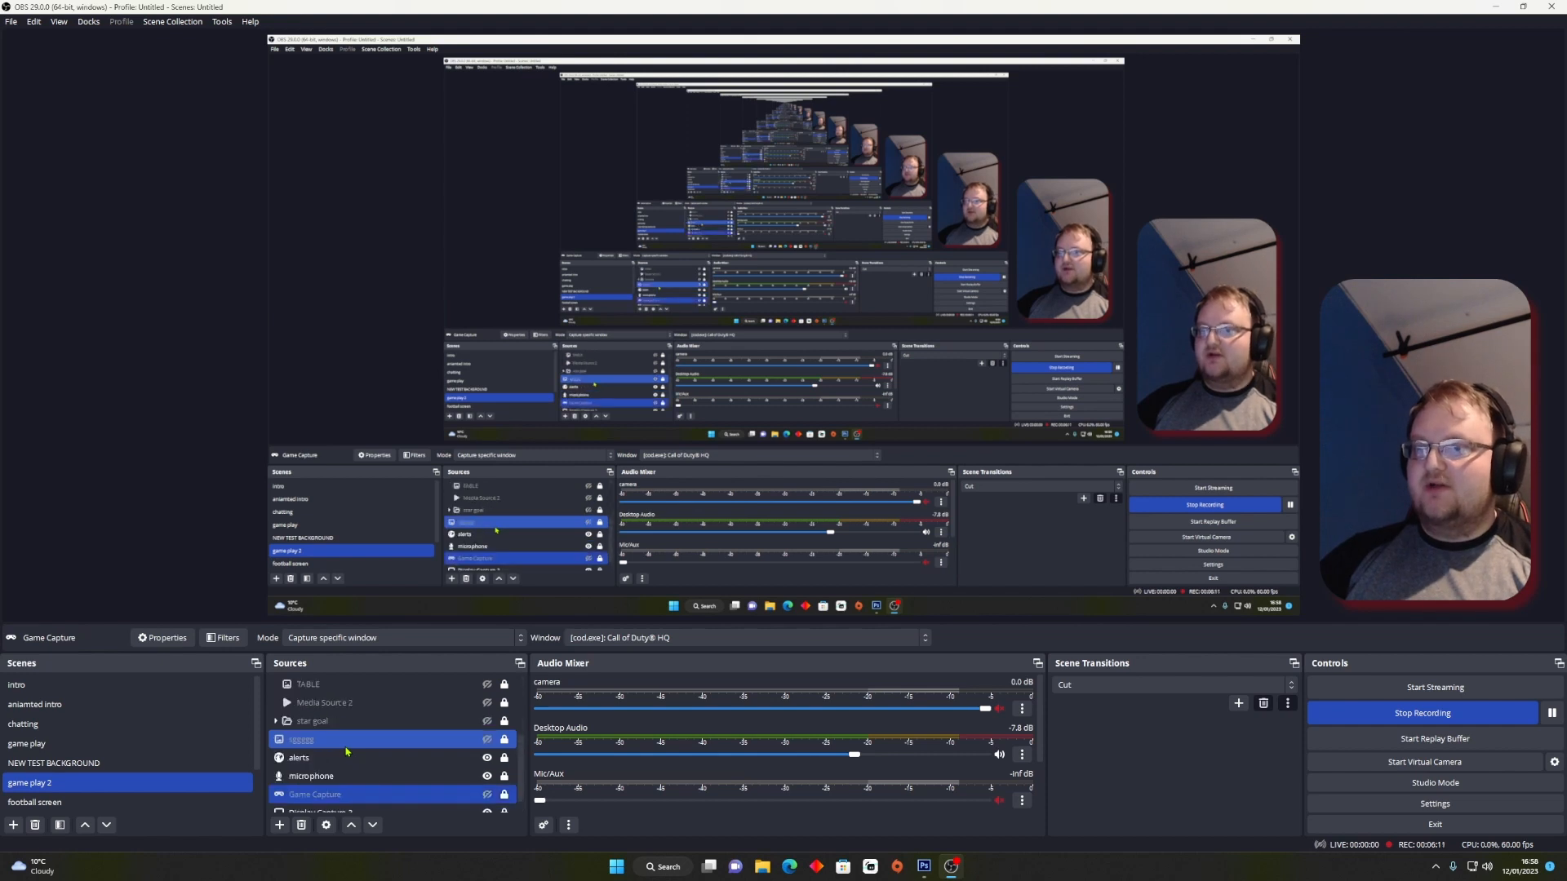
click(342, 767)
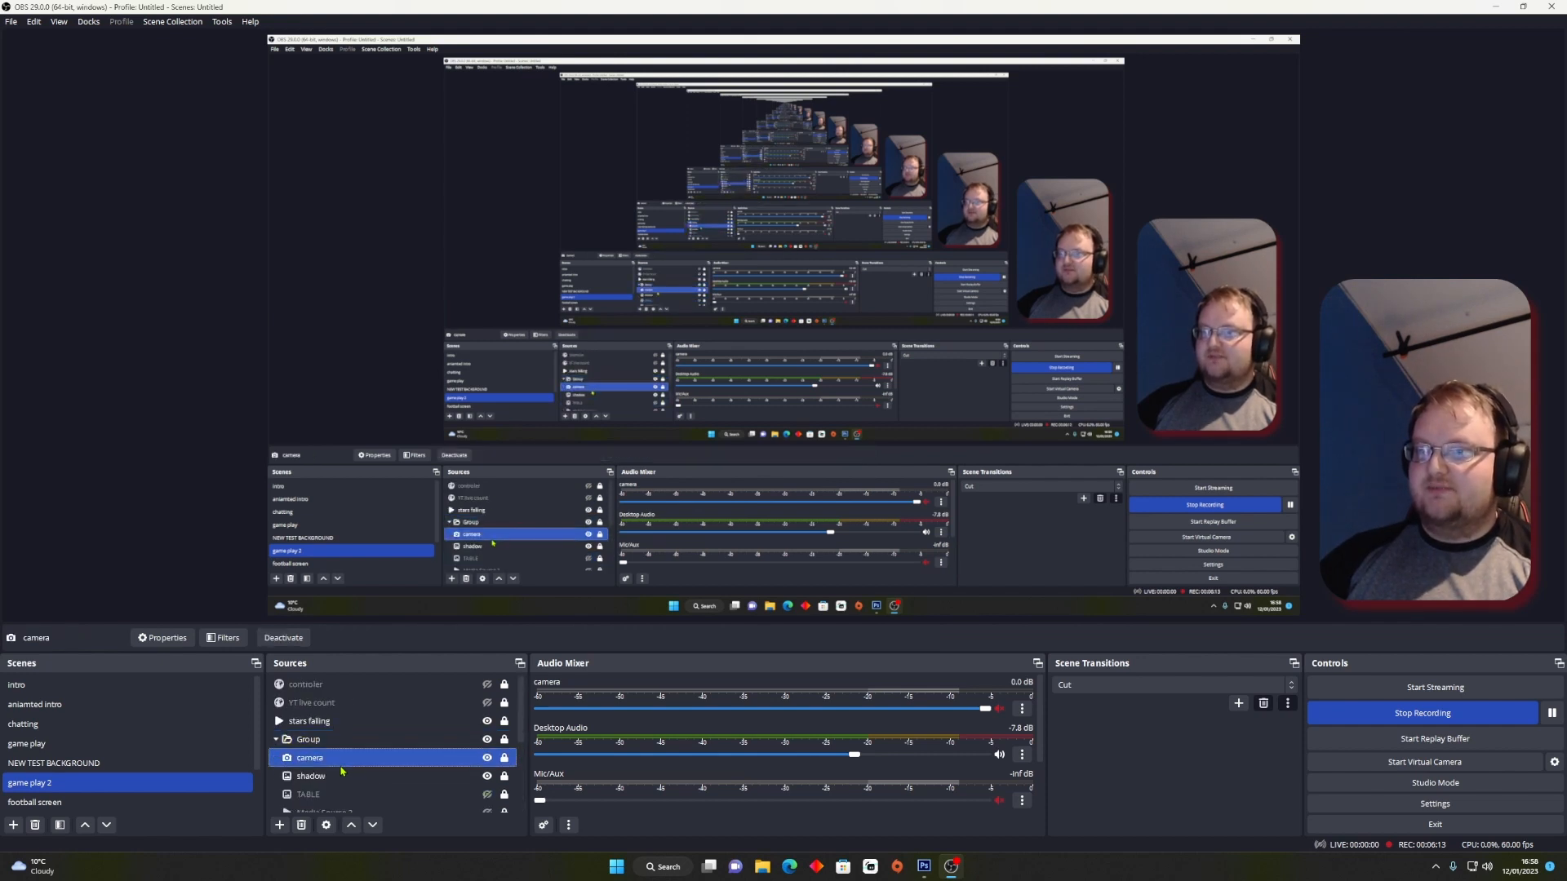
click(506, 761)
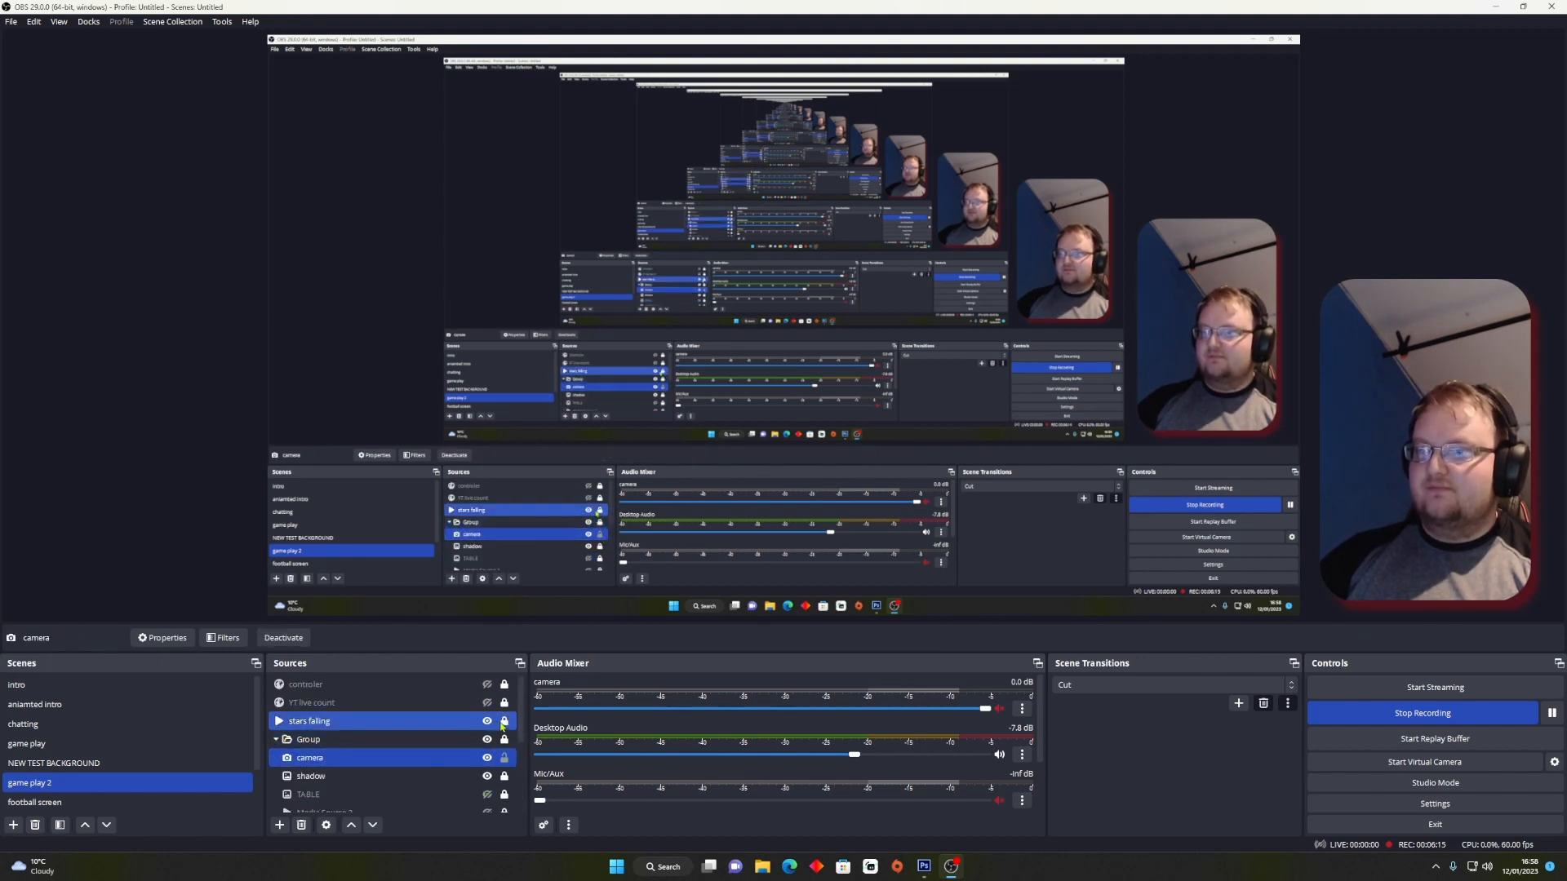
ctrl+click(497, 777)
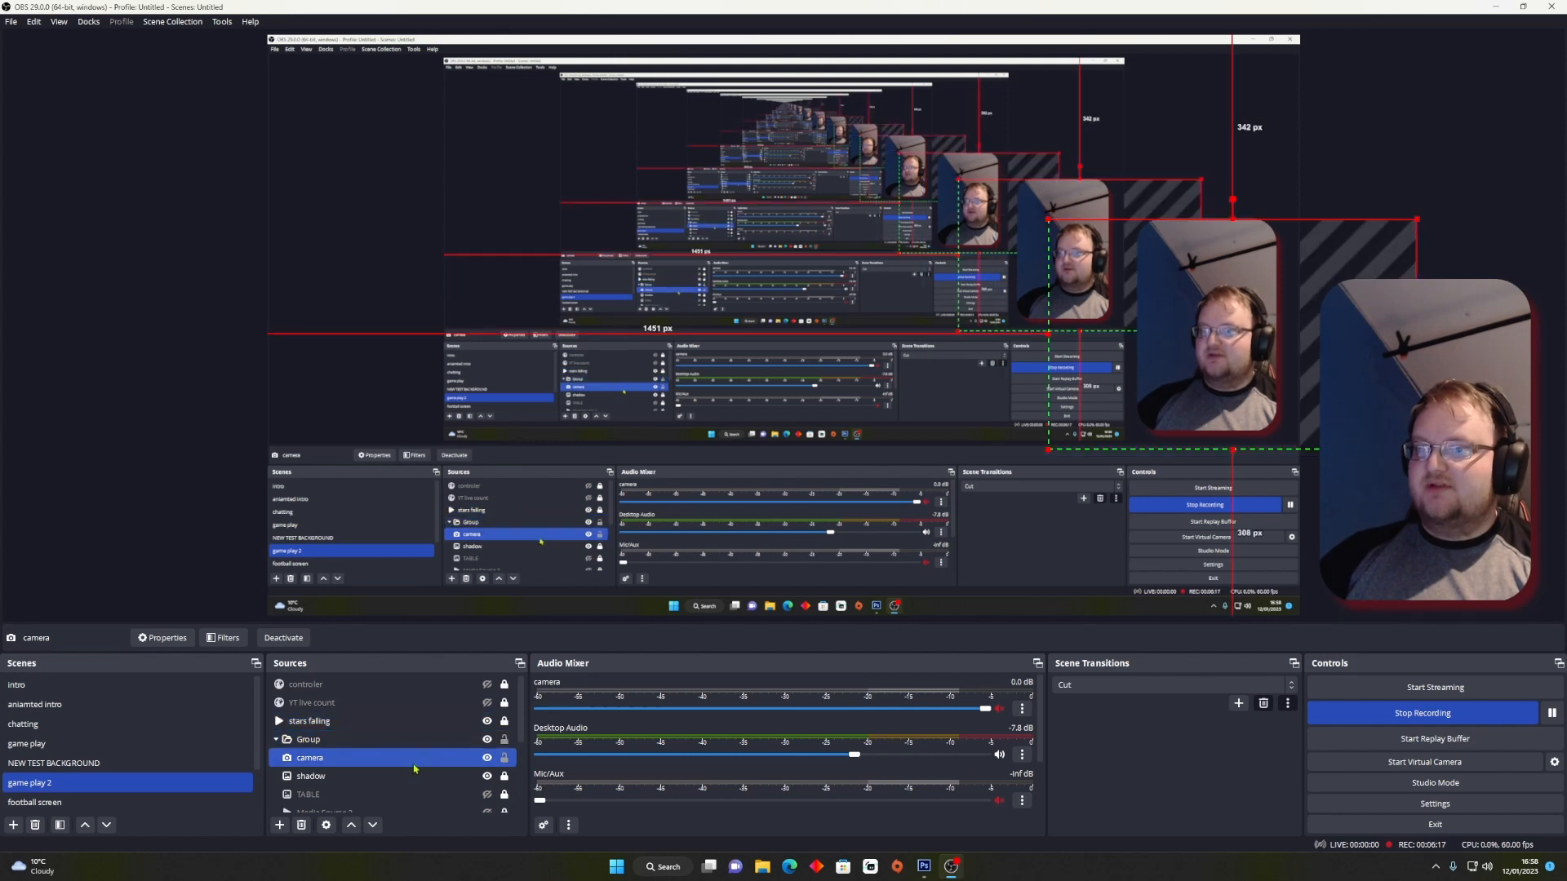
click(503, 779)
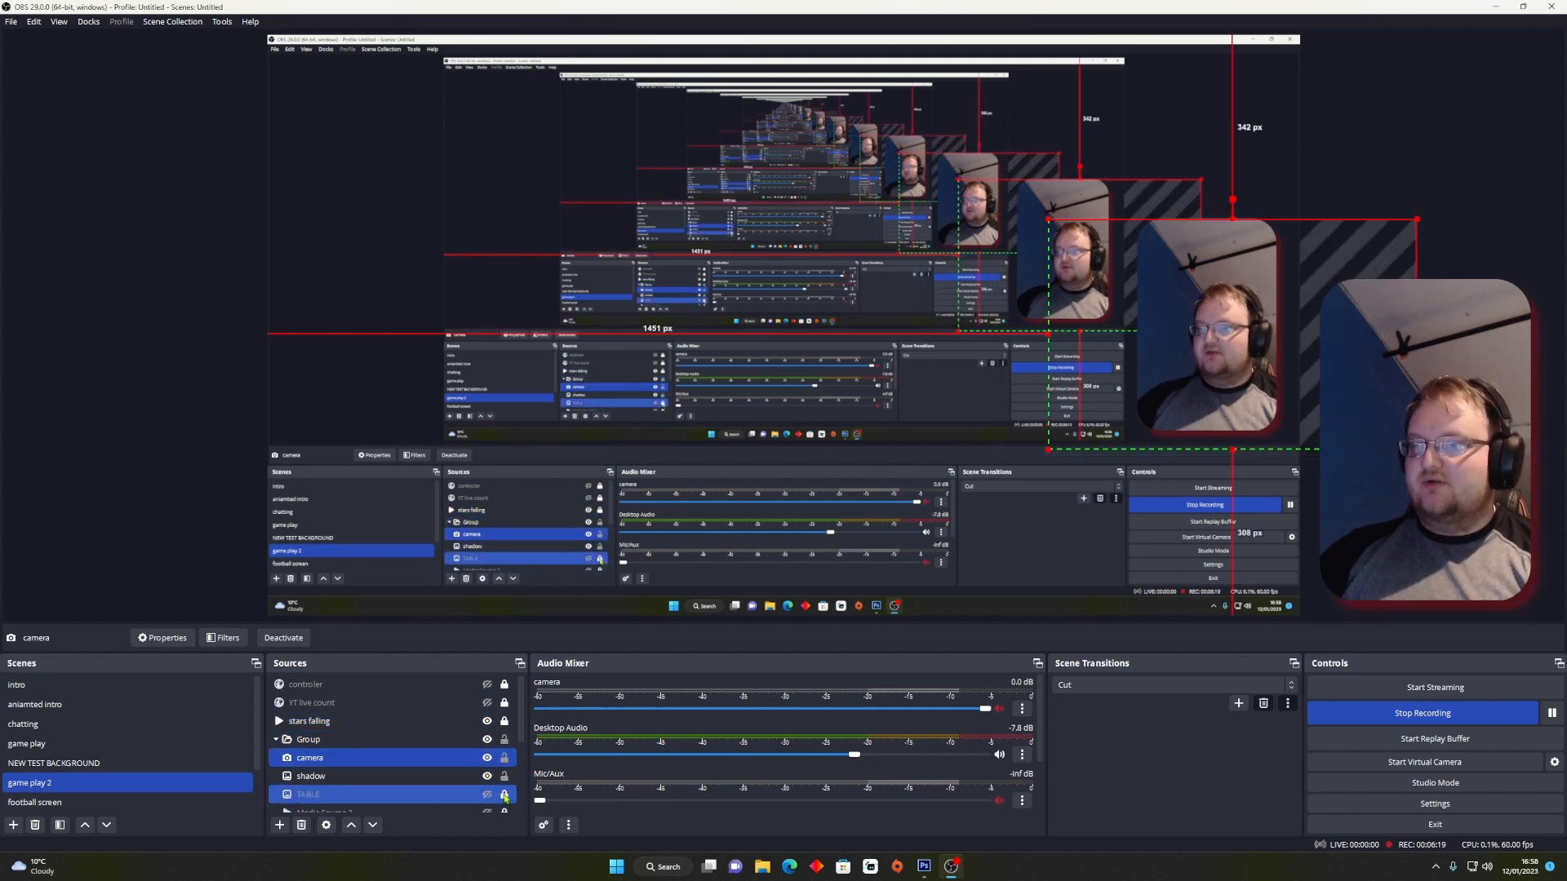
Step: Open the camera source's filters and examine the Image Mask/Blend effect filter's settings and the list of filters that can be added
click(371, 758)
right_click(373, 757)
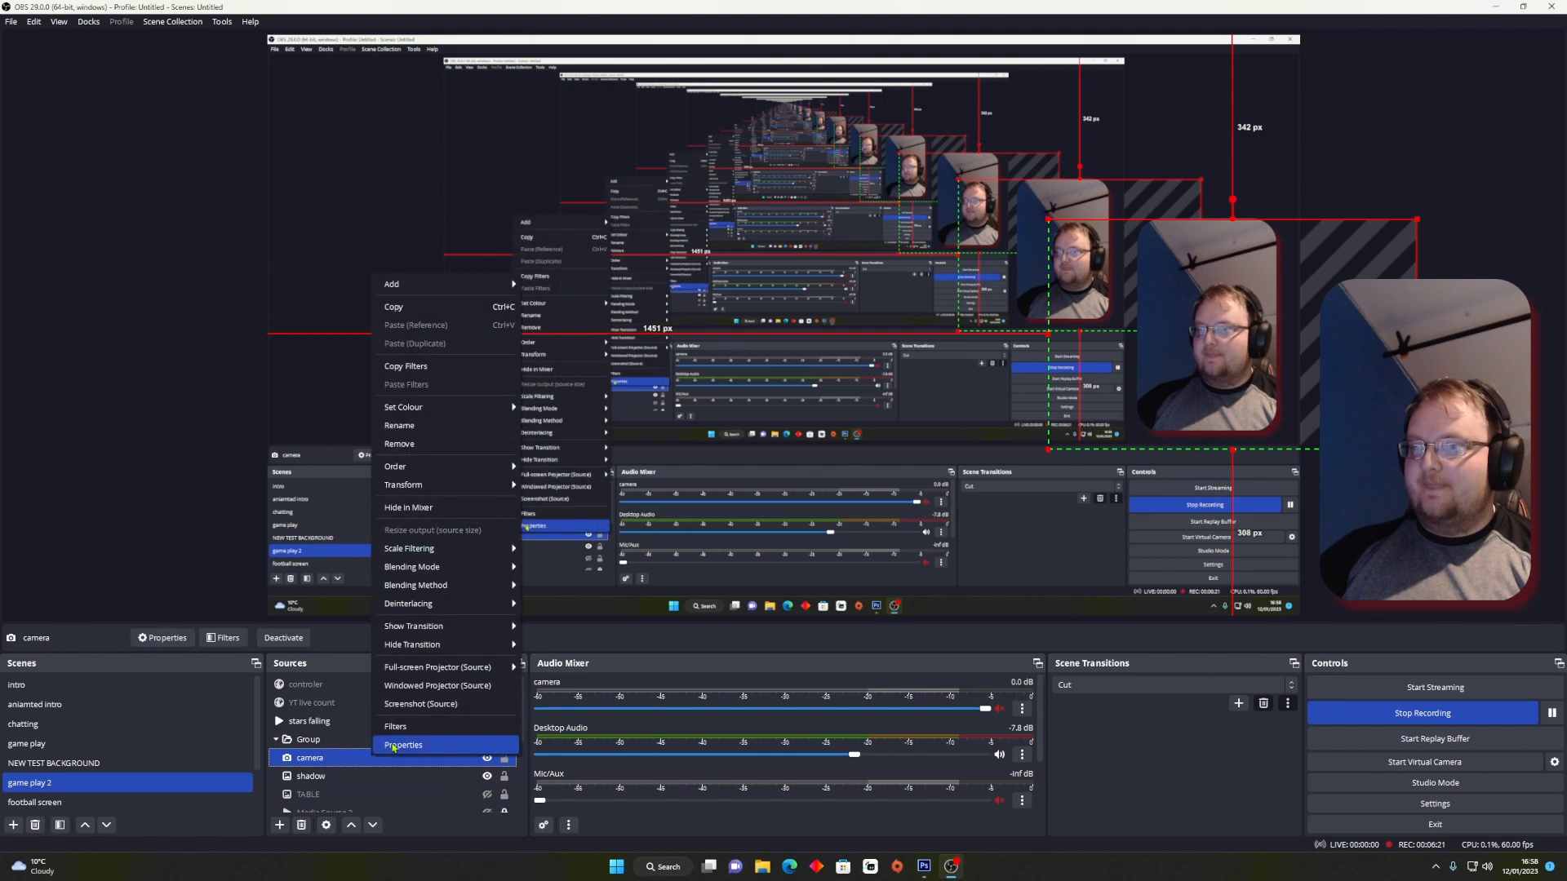
click(396, 727)
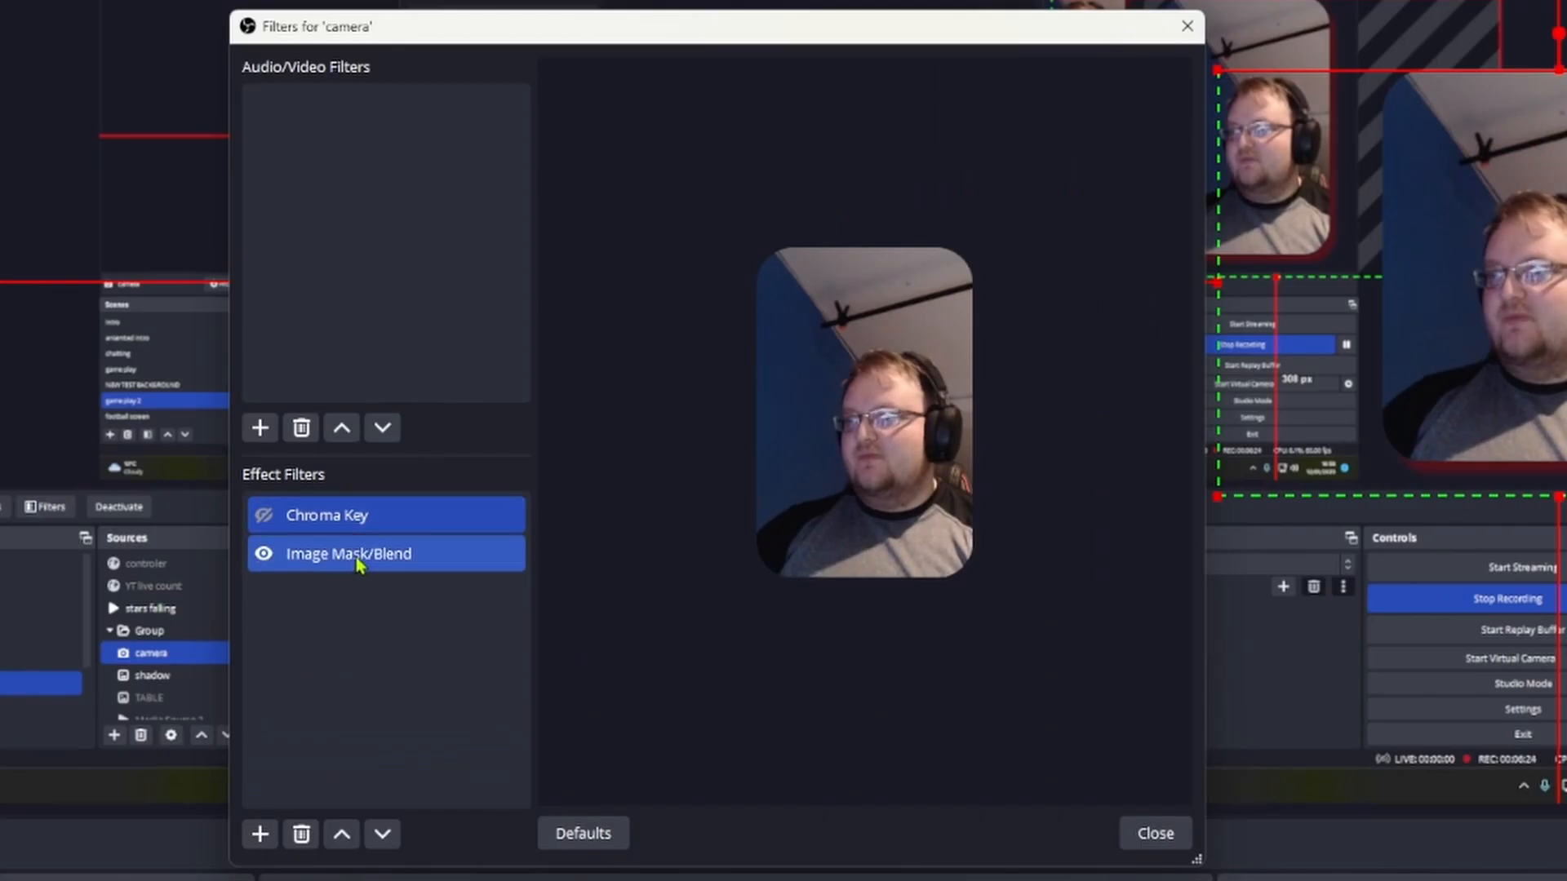
click(357, 564)
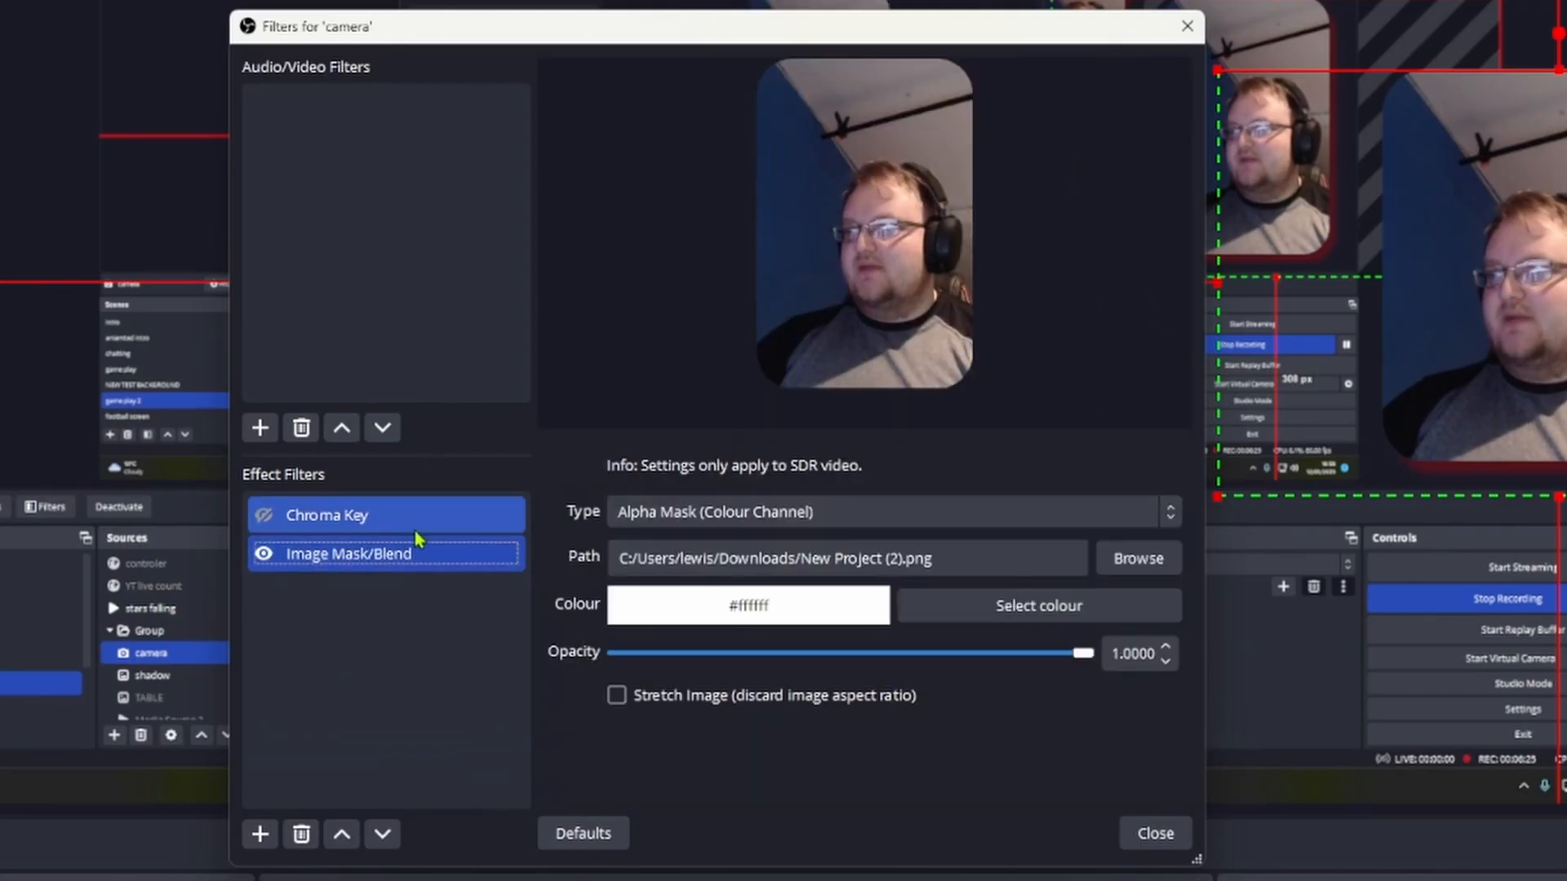
click(260, 847)
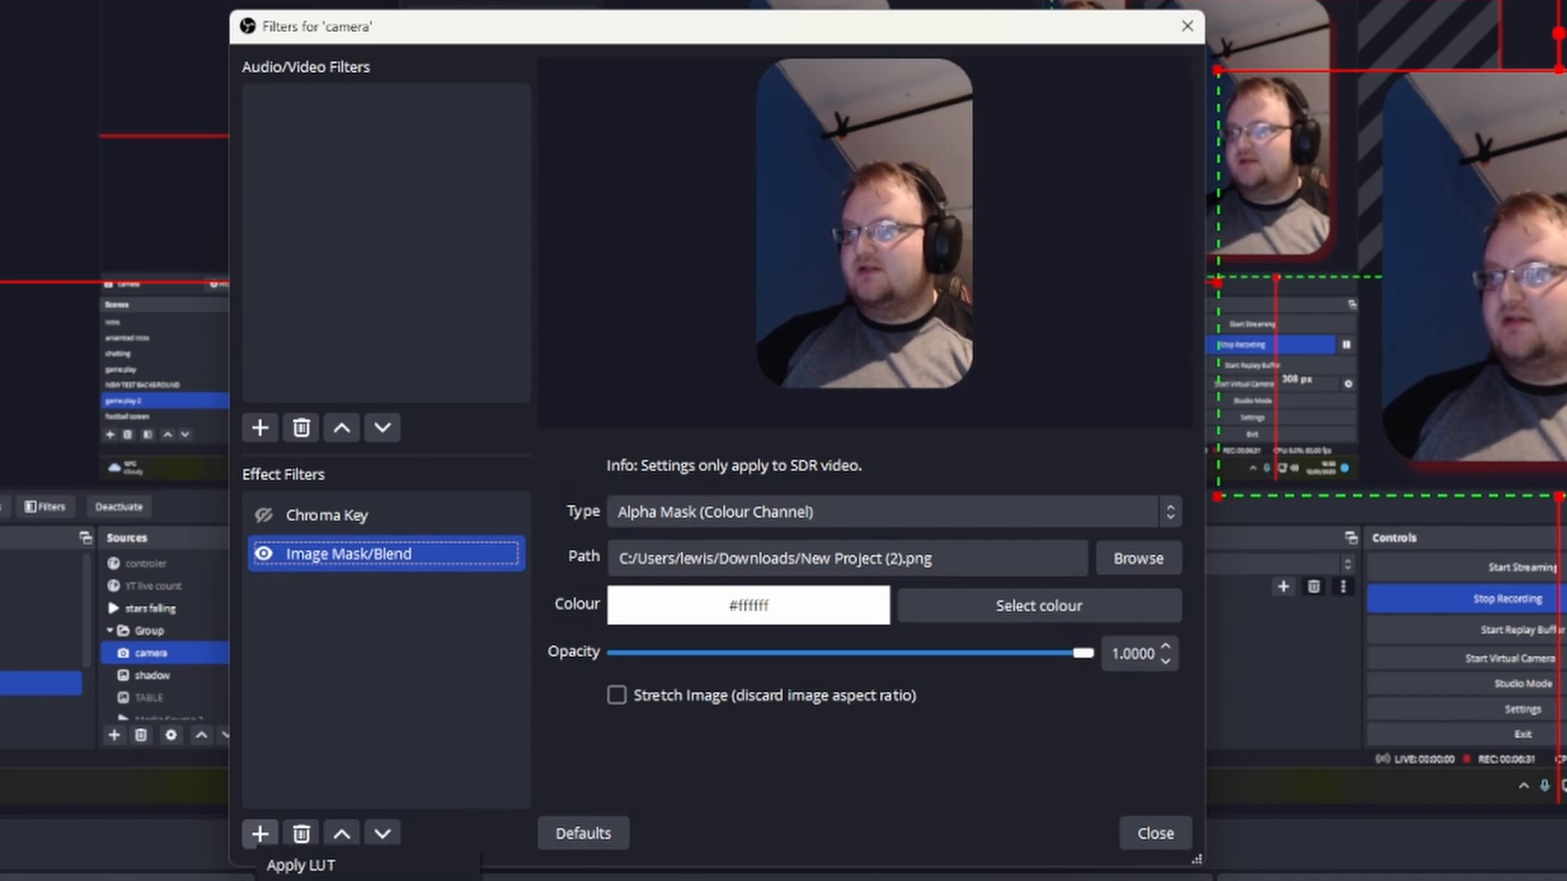
click(431, 689)
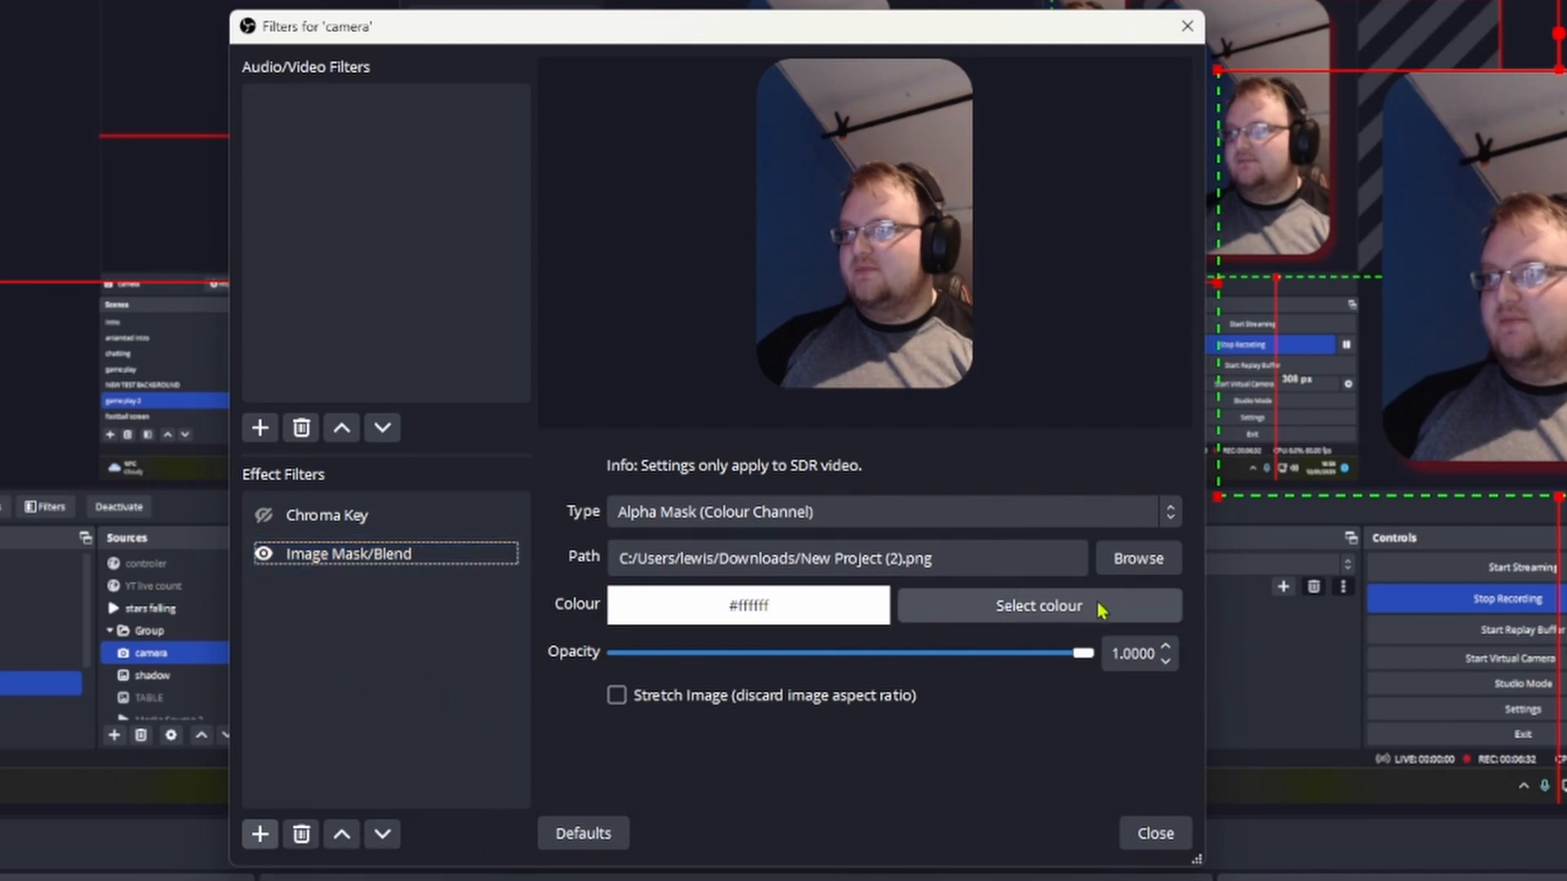
Step: Browse the Downloads folder for the filter's mask image, and close the file browser without choosing a file
click(1126, 559)
scroll(323, 249, up, 8)
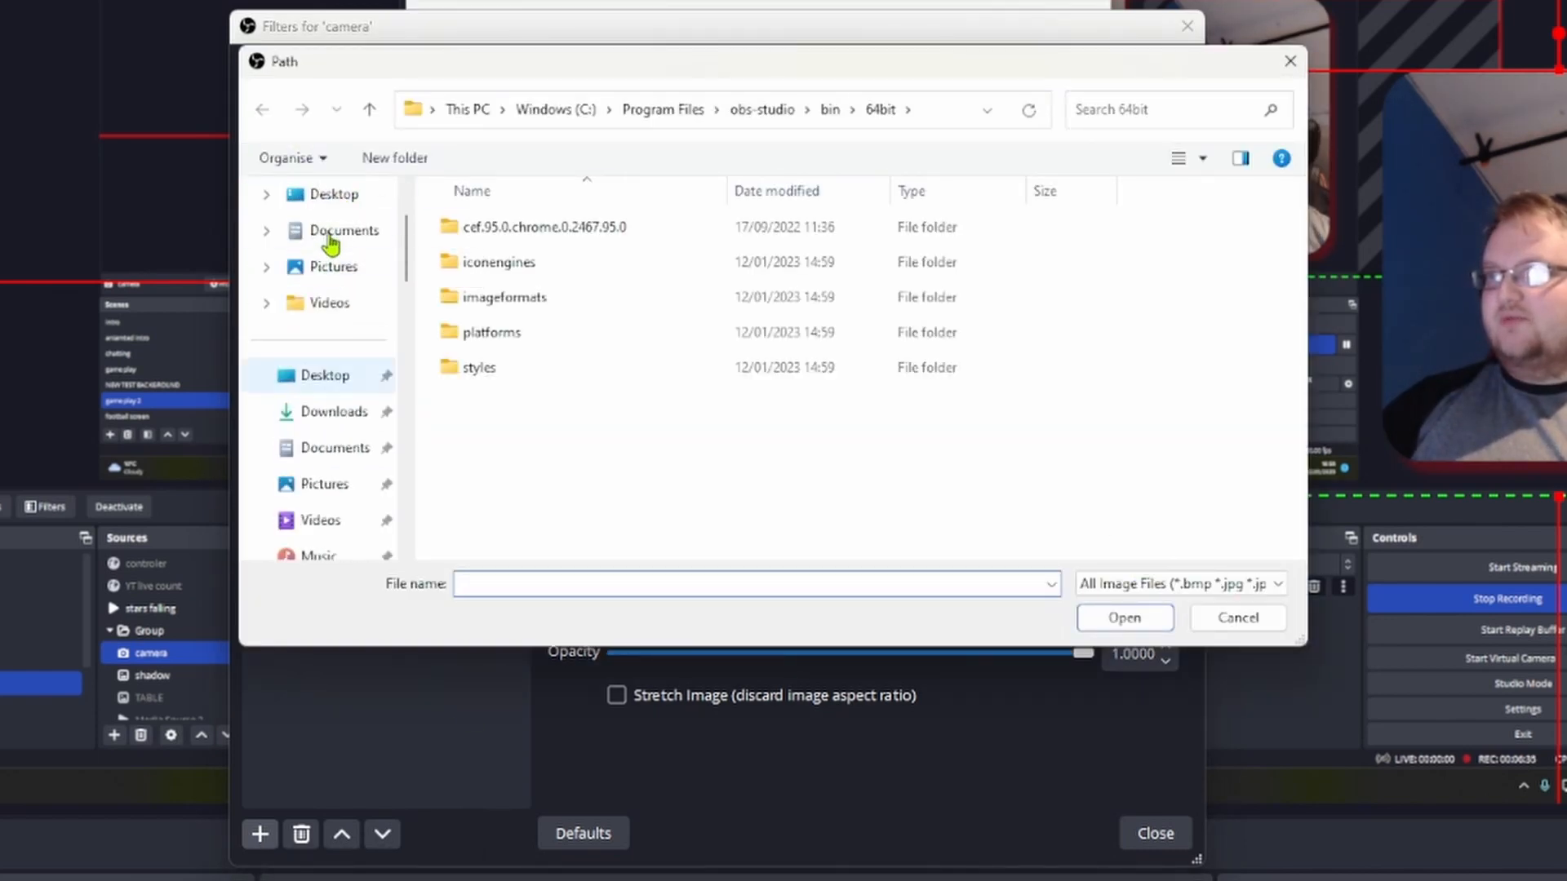
click(331, 411)
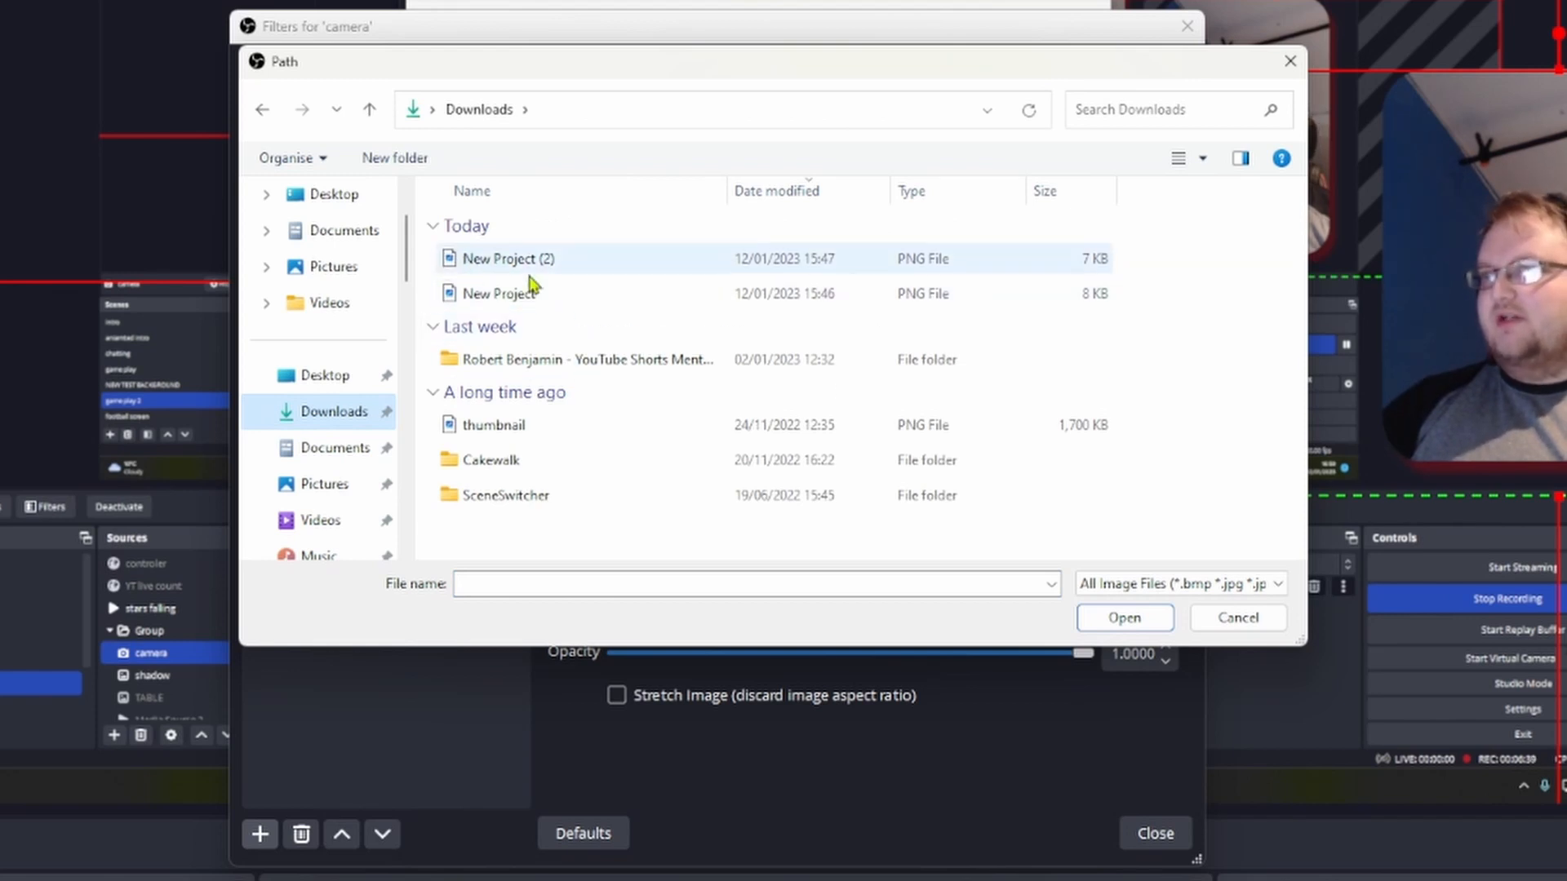
click(1288, 62)
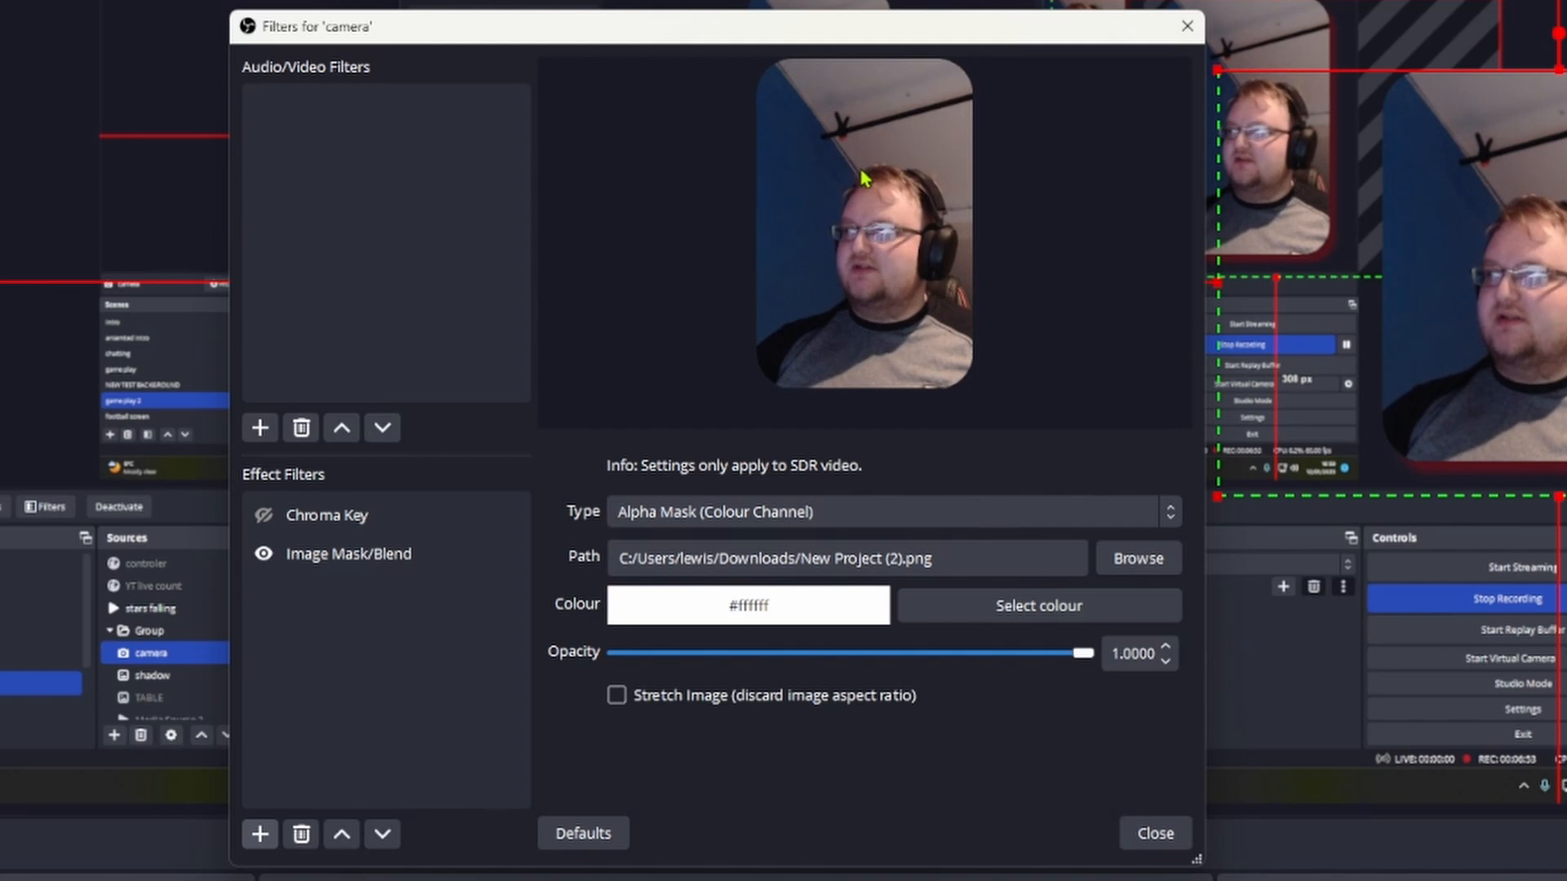
Step: Toggle the Image Mask/Blend filter off and on to compare the camera with and without the mask, and close the filters
click(287, 564)
click(262, 560)
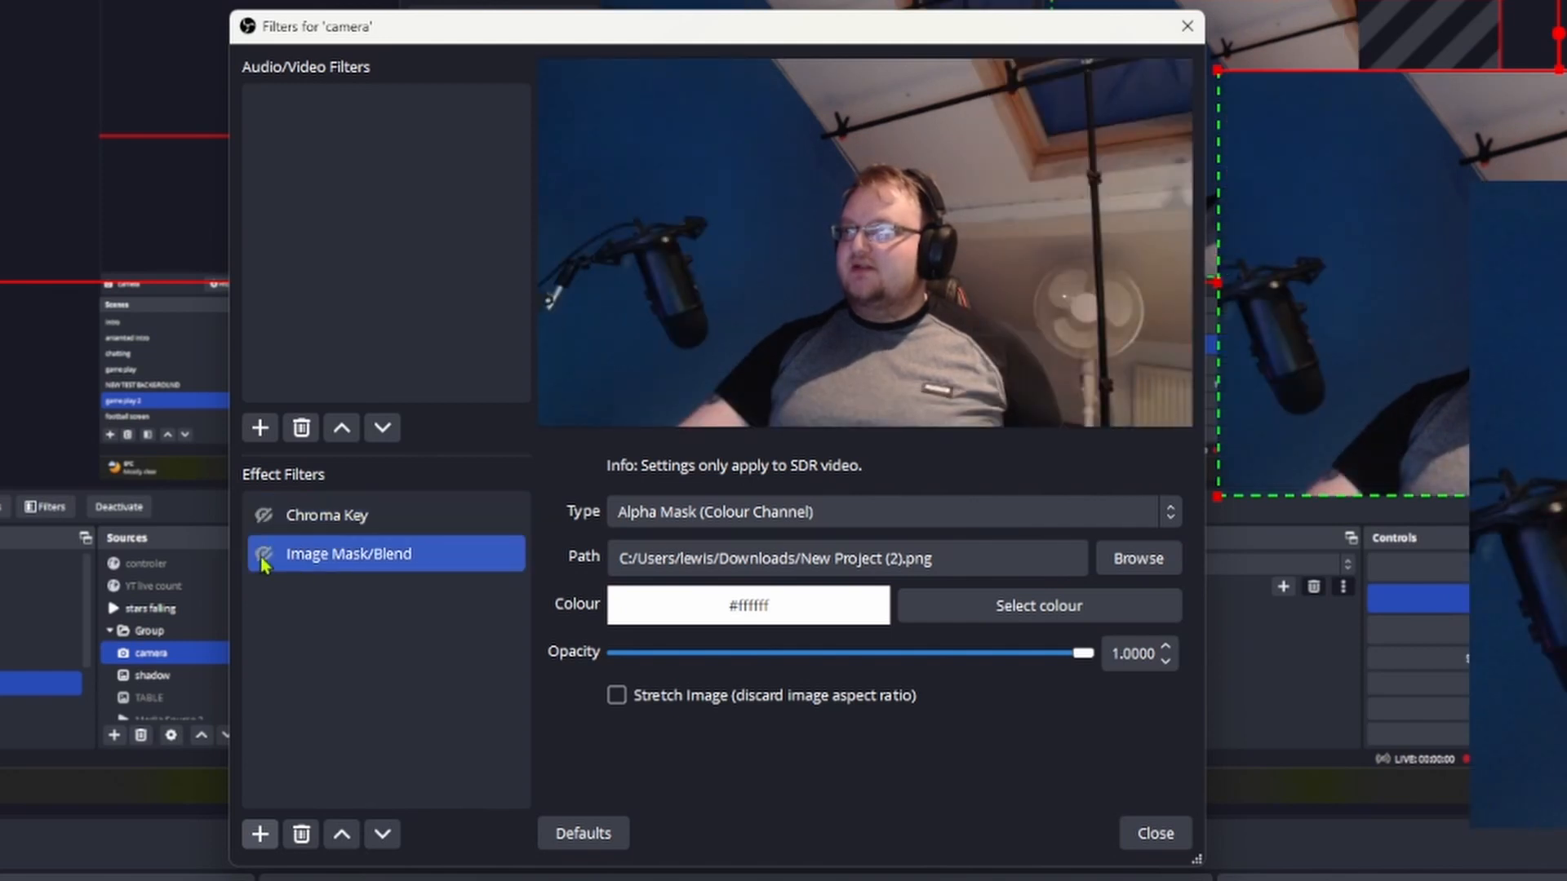
click(262, 560)
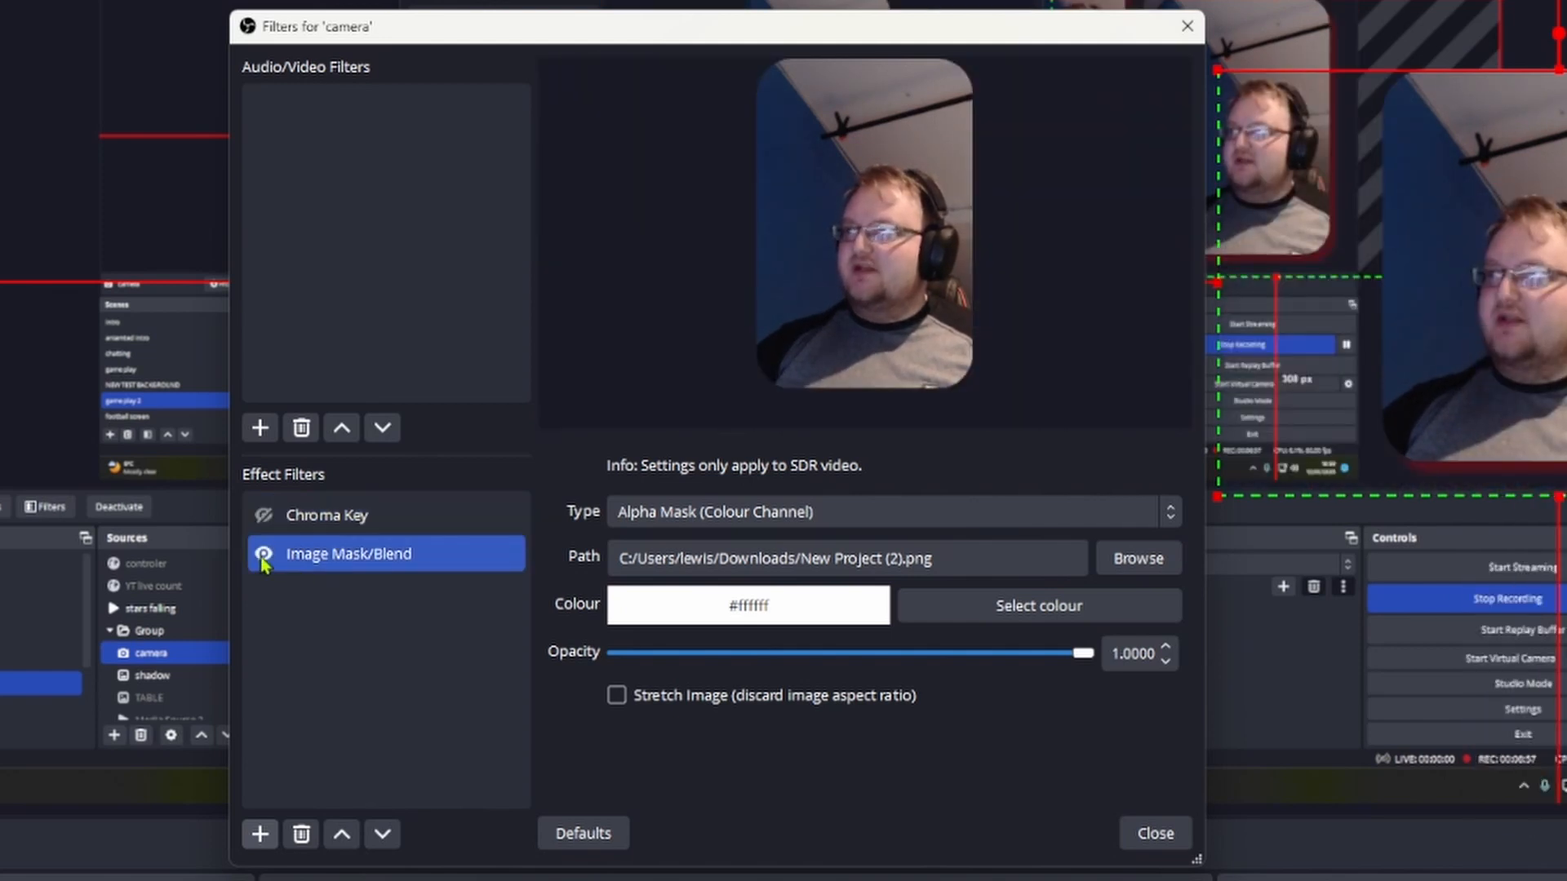
click(262, 560)
click(262, 560)
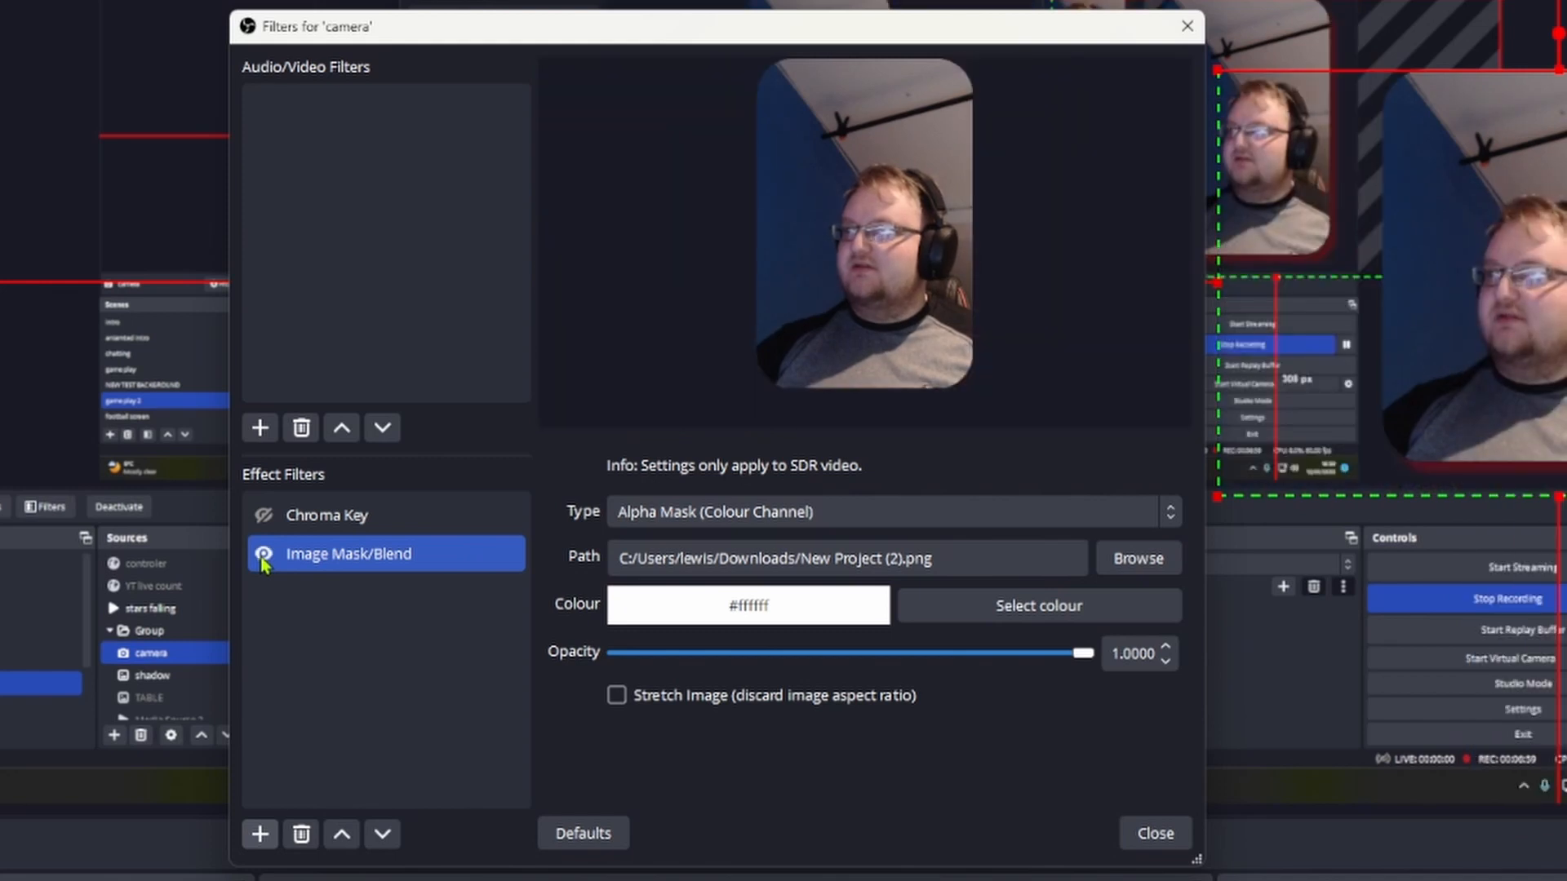
click(262, 560)
click(262, 560)
click(262, 560)
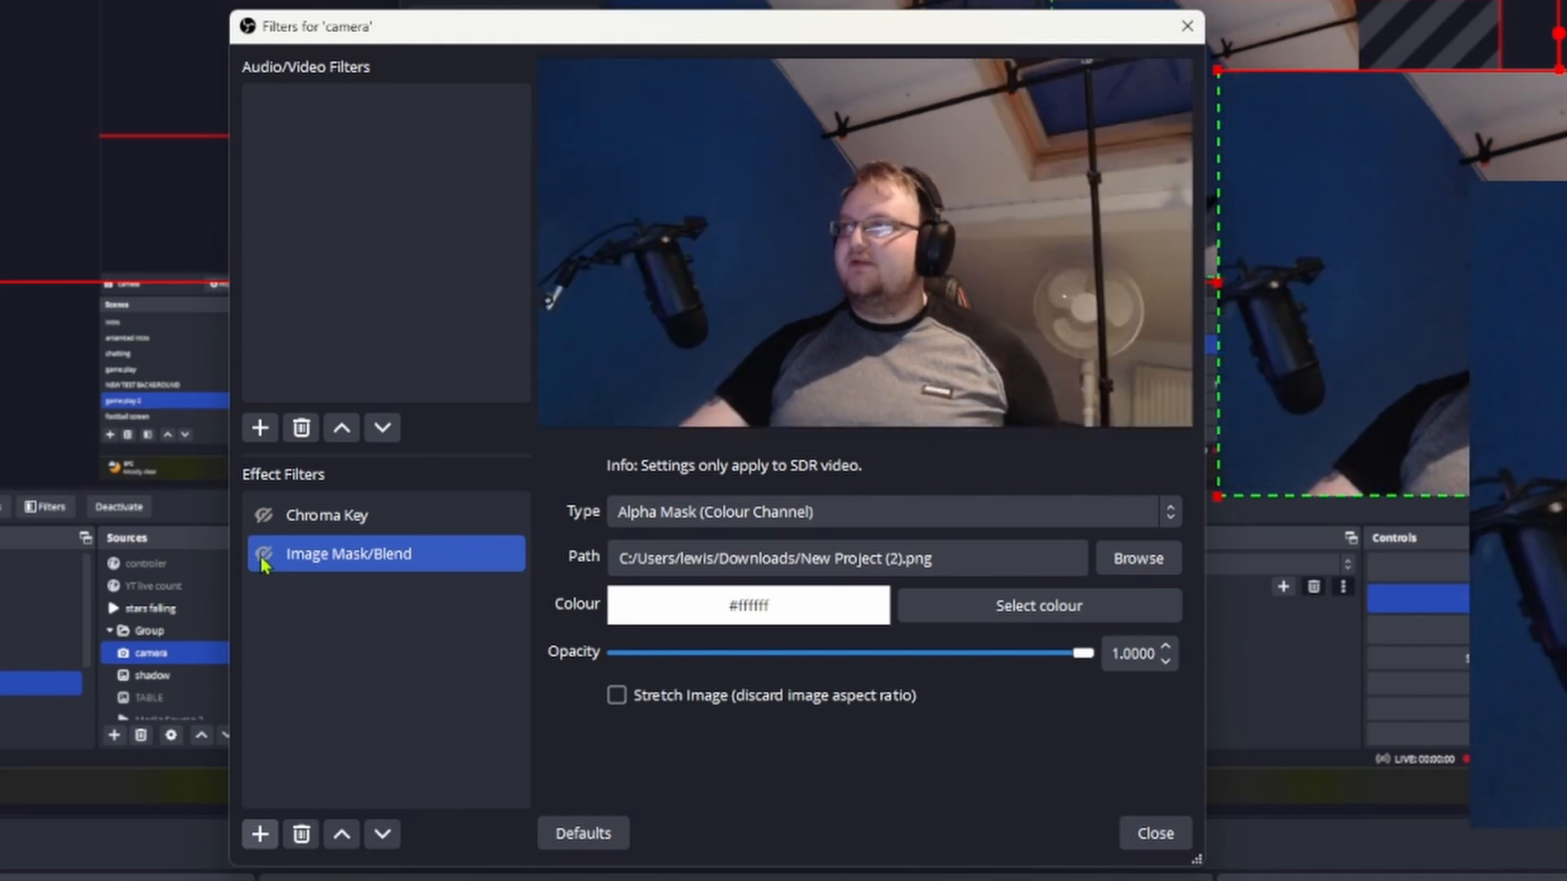
click(262, 560)
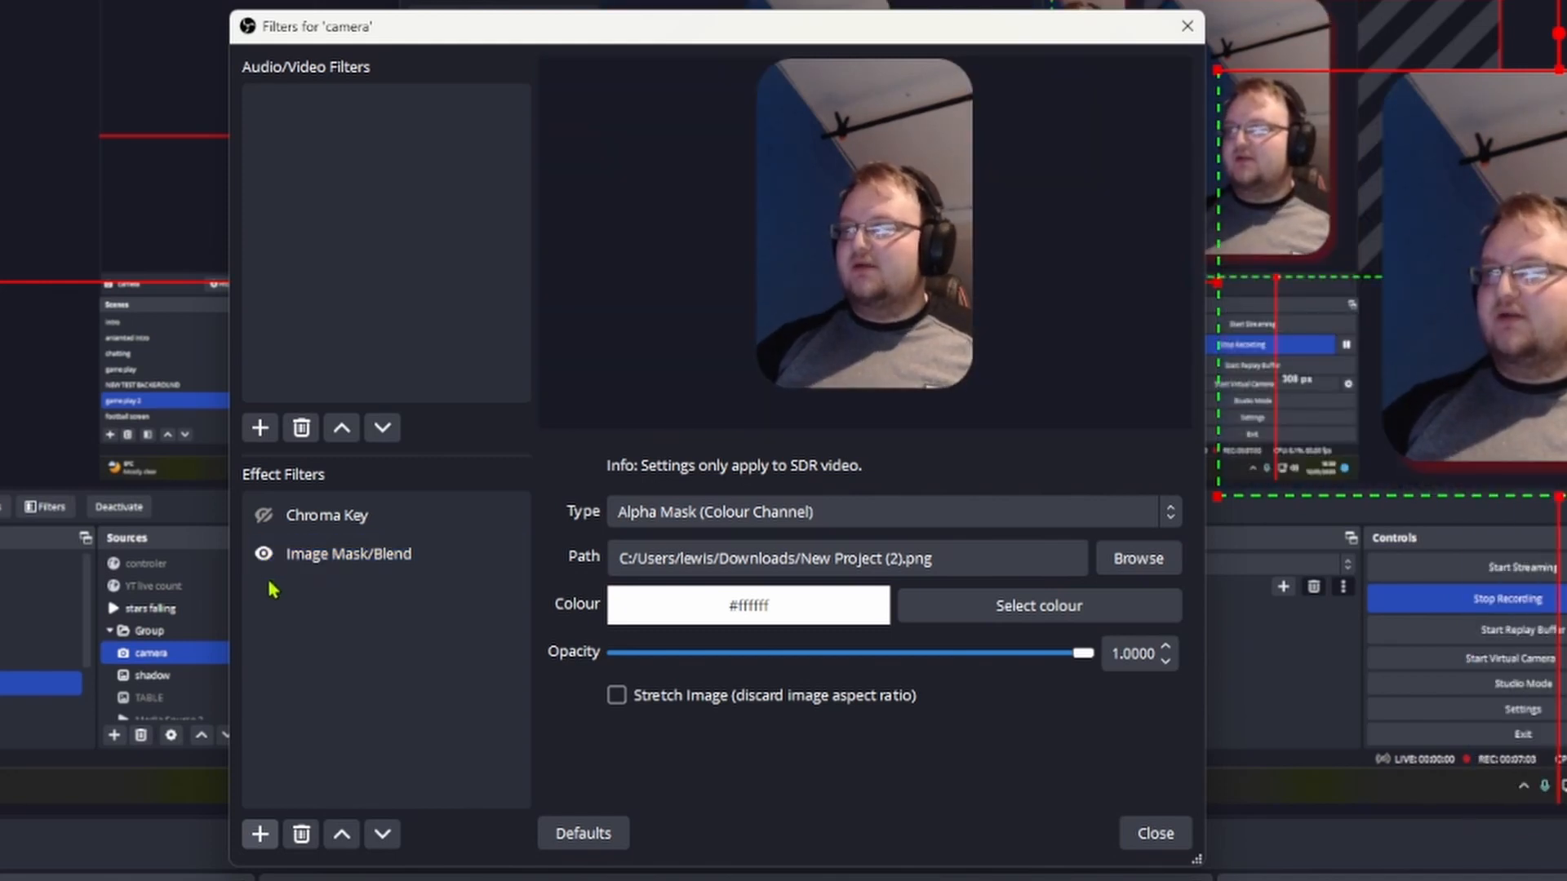
click(1187, 26)
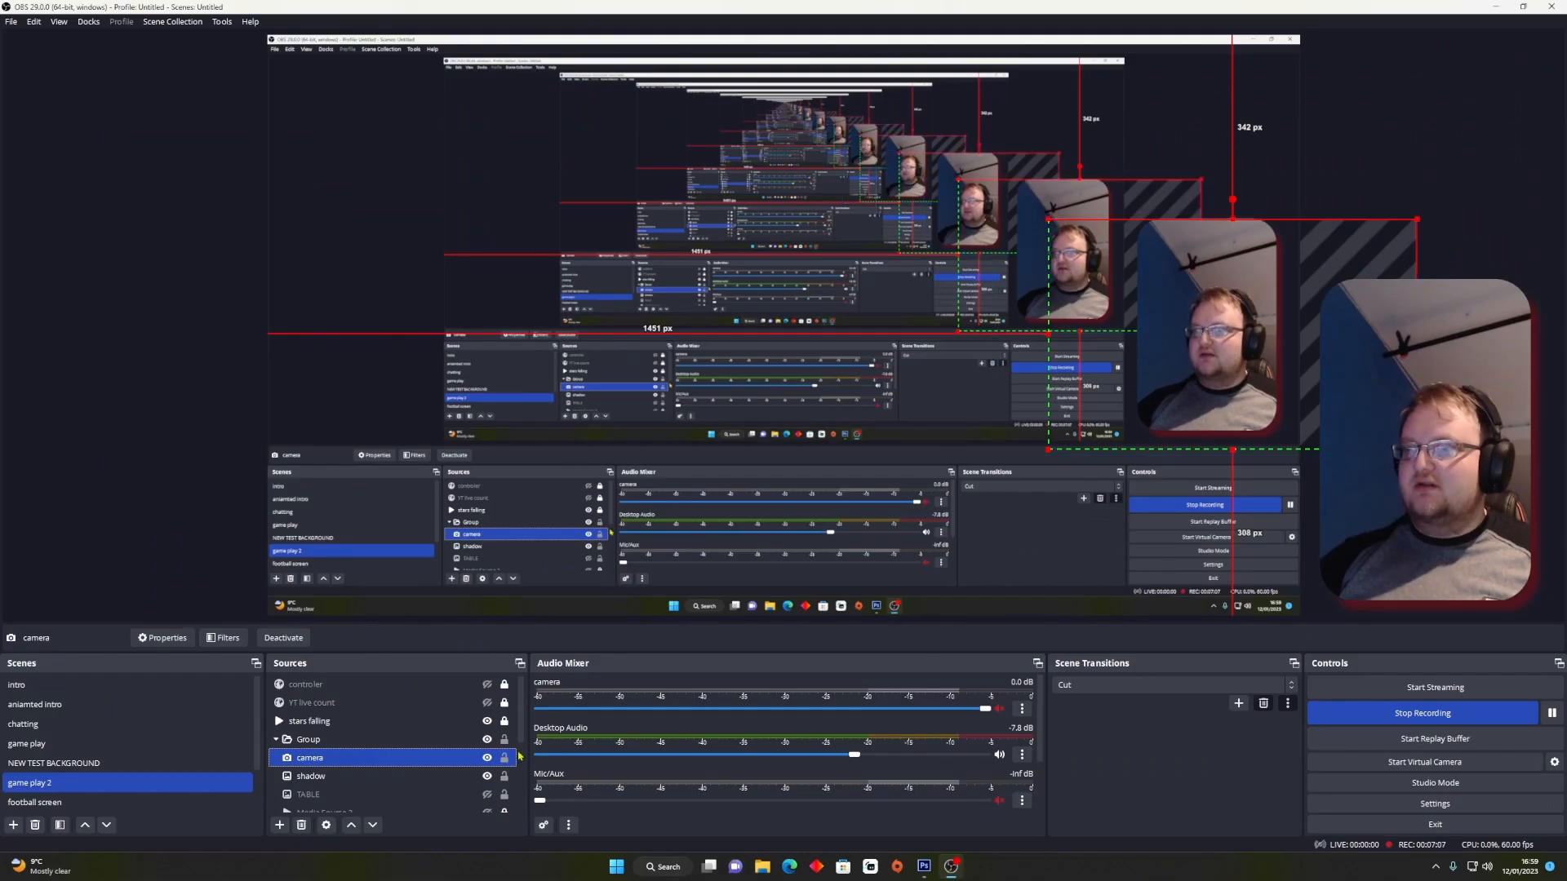
Step: Lock the camera source again and select the shadow image source in the group
scroll(517, 739, down, 2)
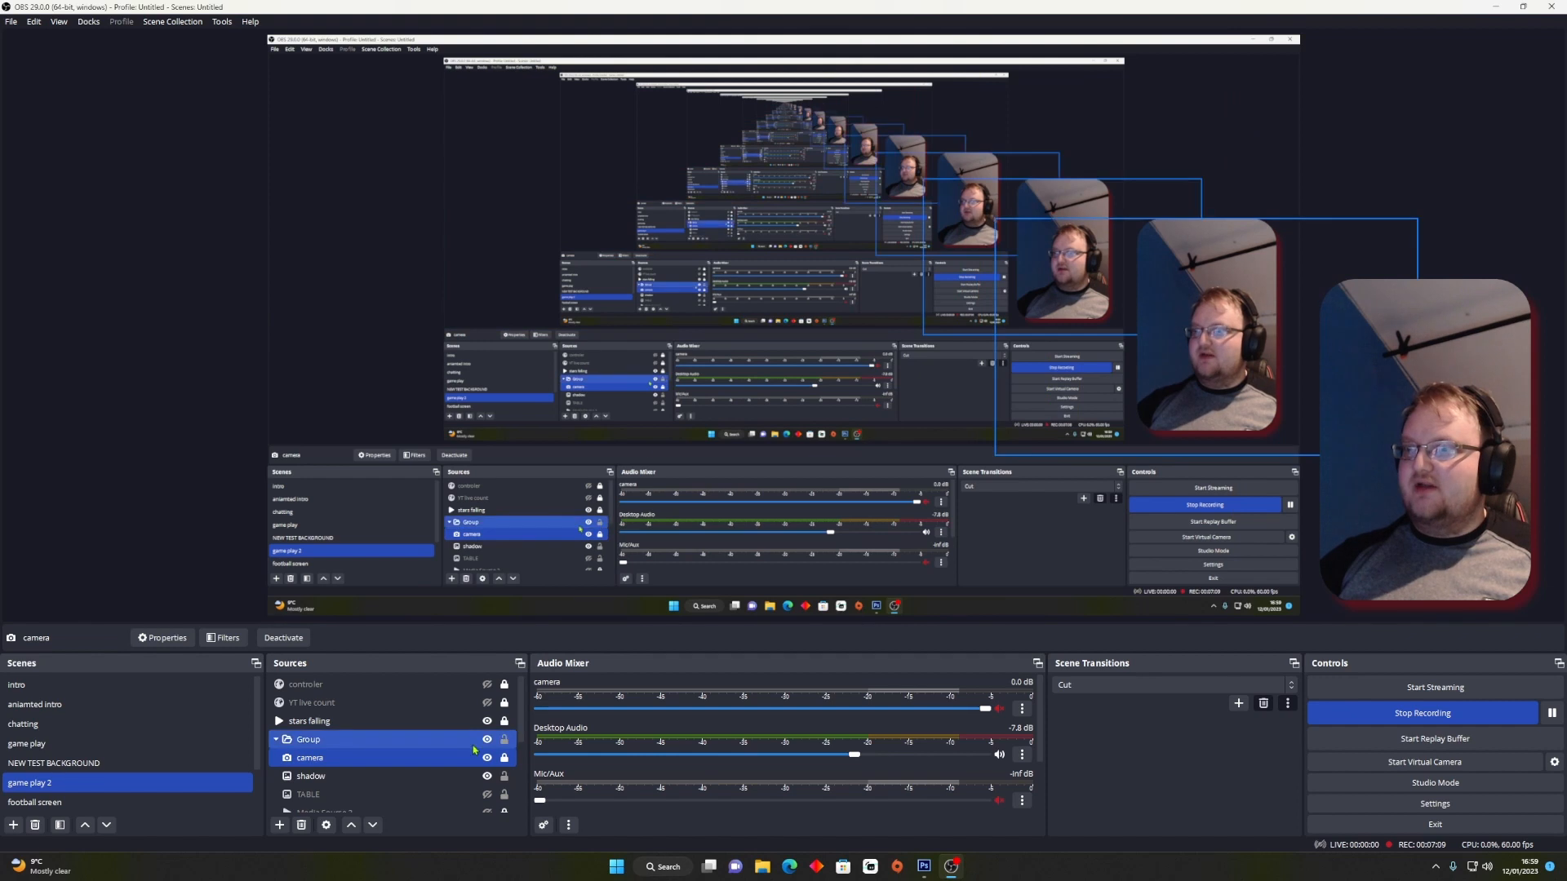
scroll(516, 741, down, 1)
ctrl+click(517, 741)
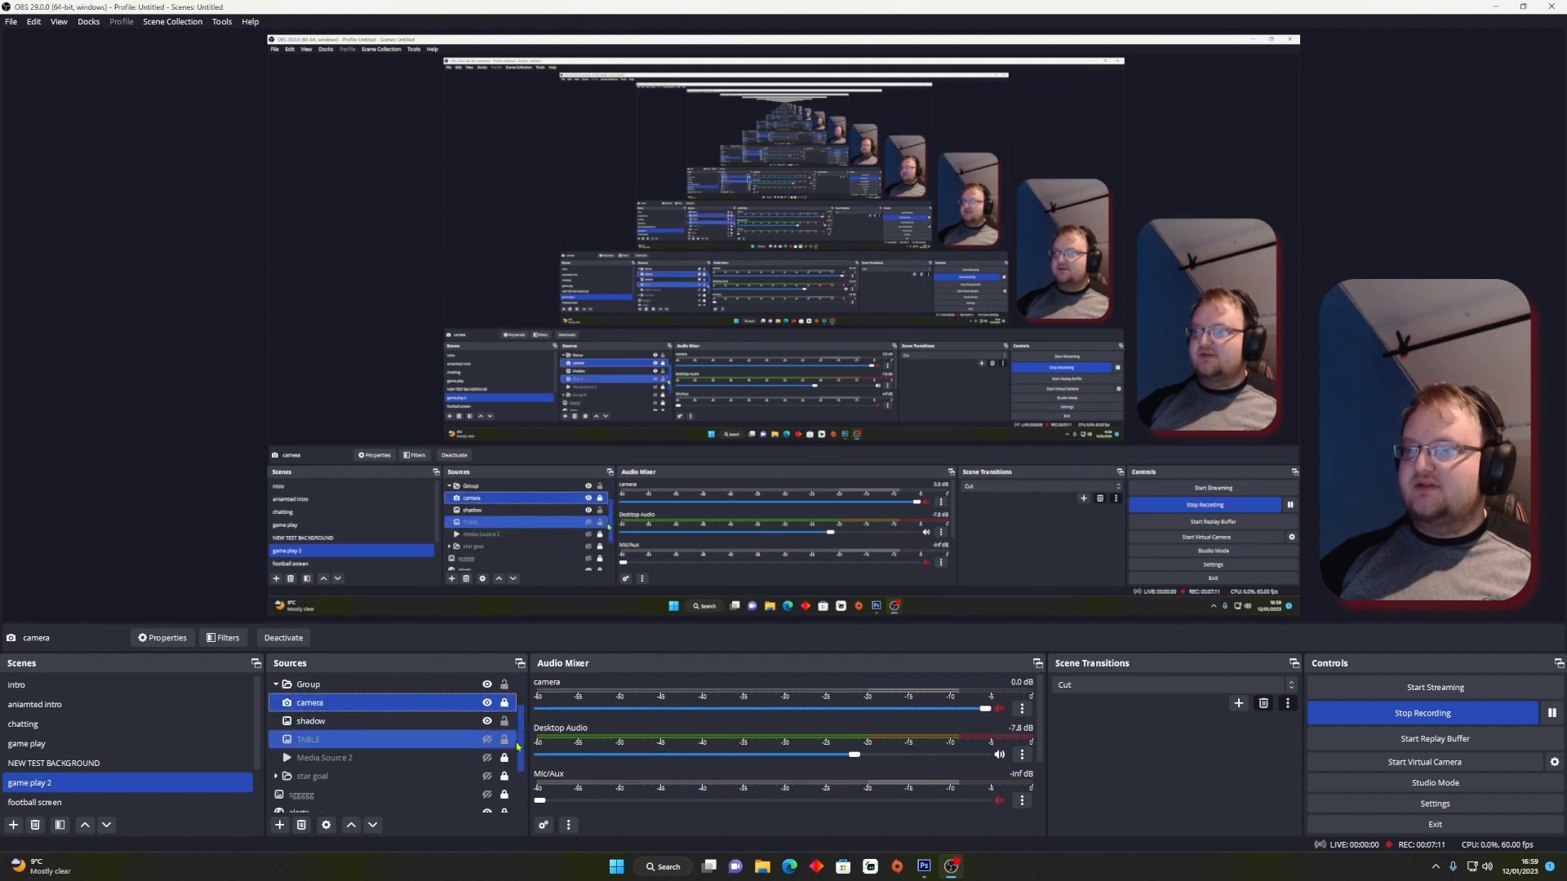
click(444, 721)
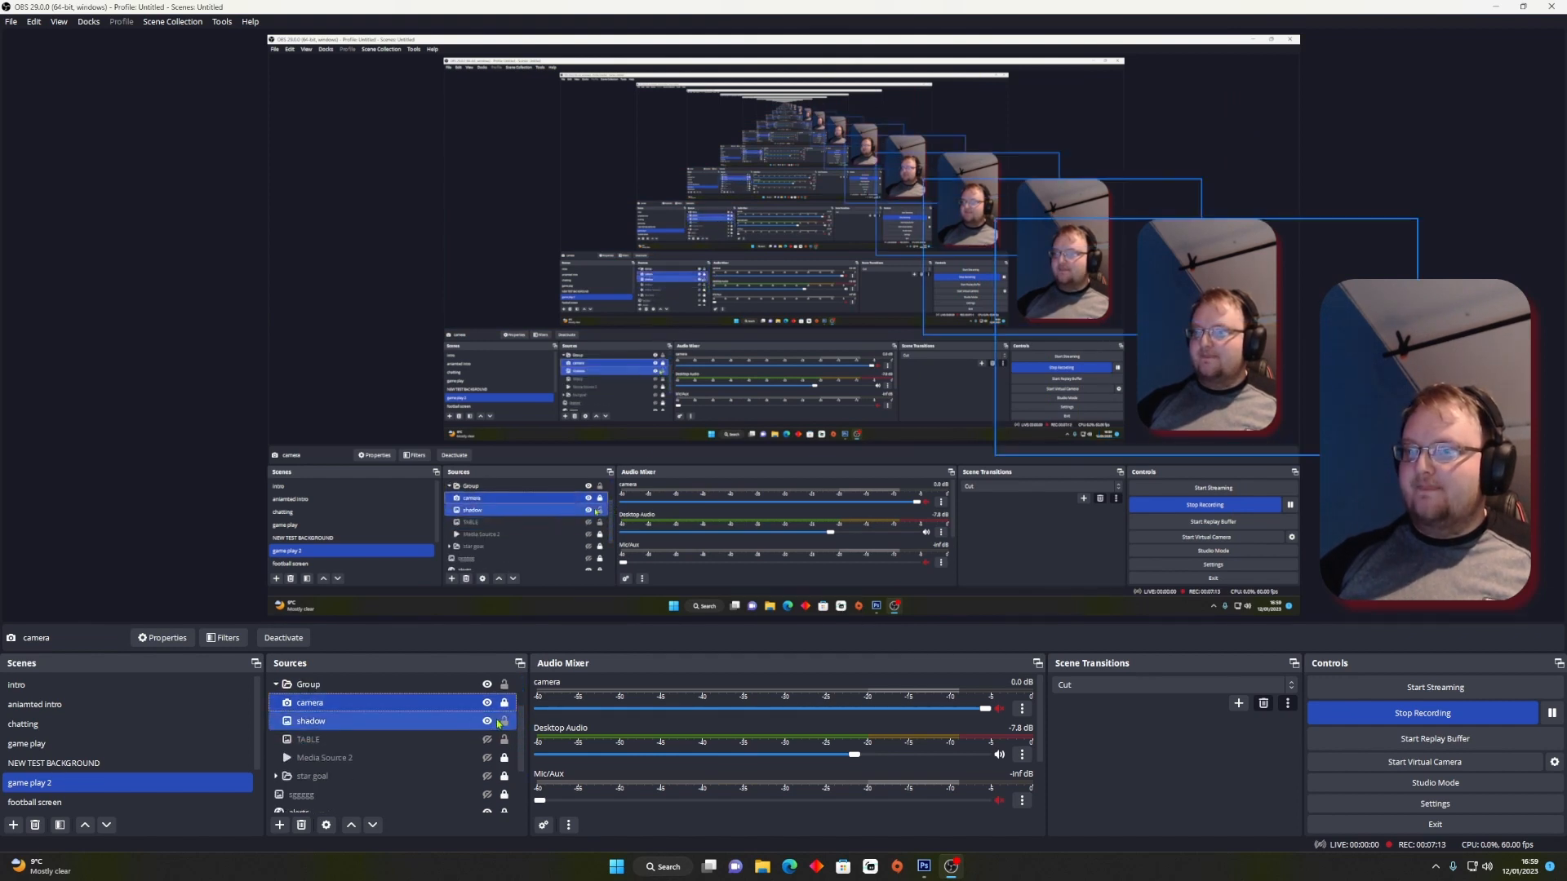
Step: Open the dialog for creating a new Image source and cancel it
click(280, 825)
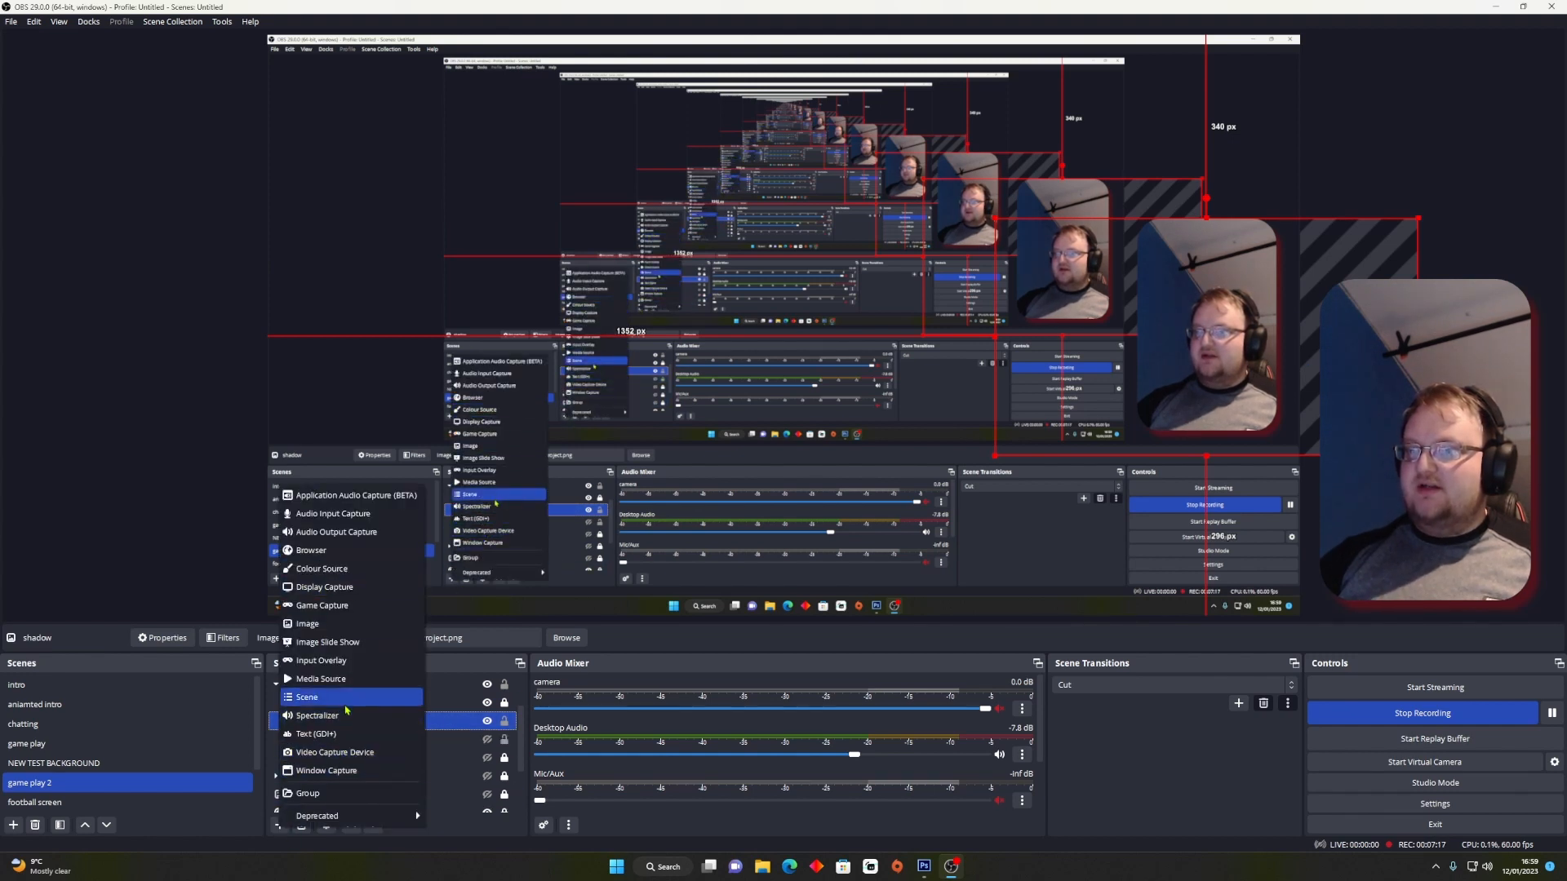
click(334, 625)
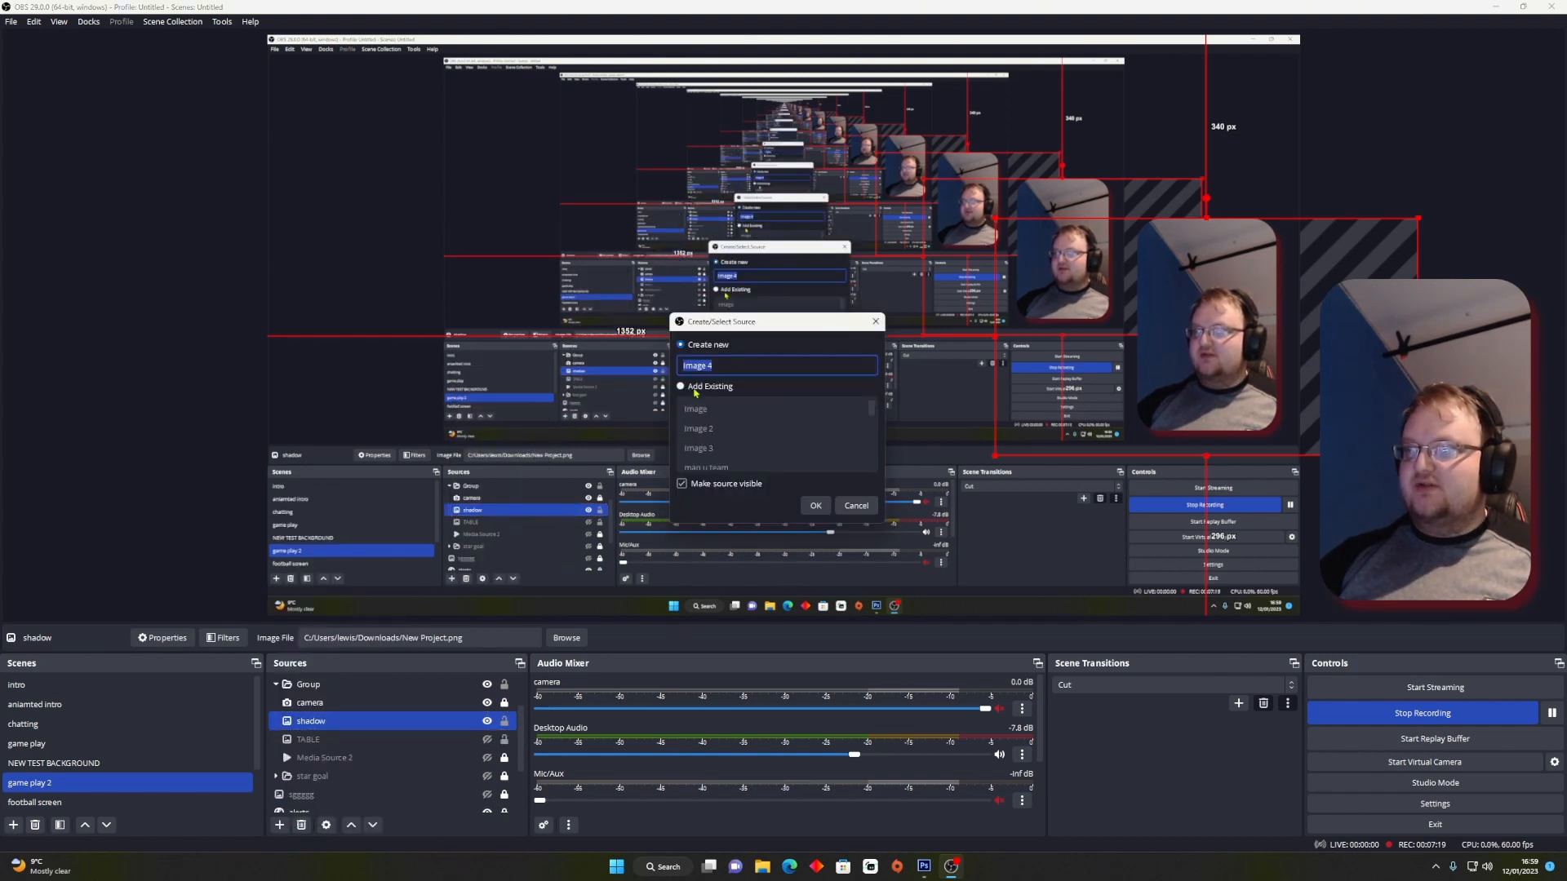
click(856, 505)
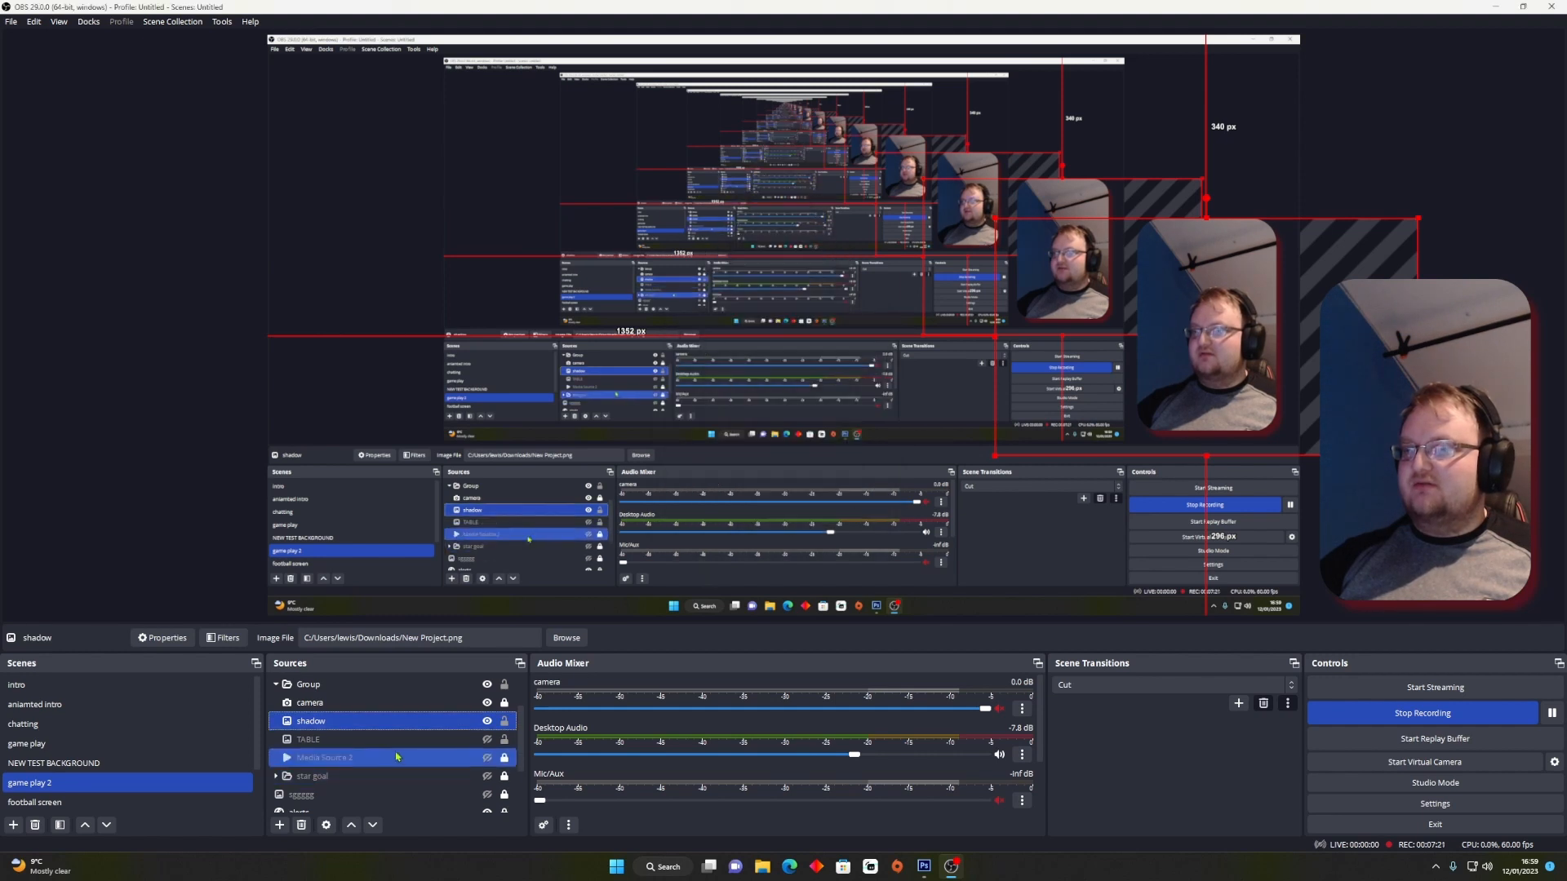
Step: Temporarily hide the camera source to view the red shadow overlay on its own, and show the camera again
ctrl+click(502, 704)
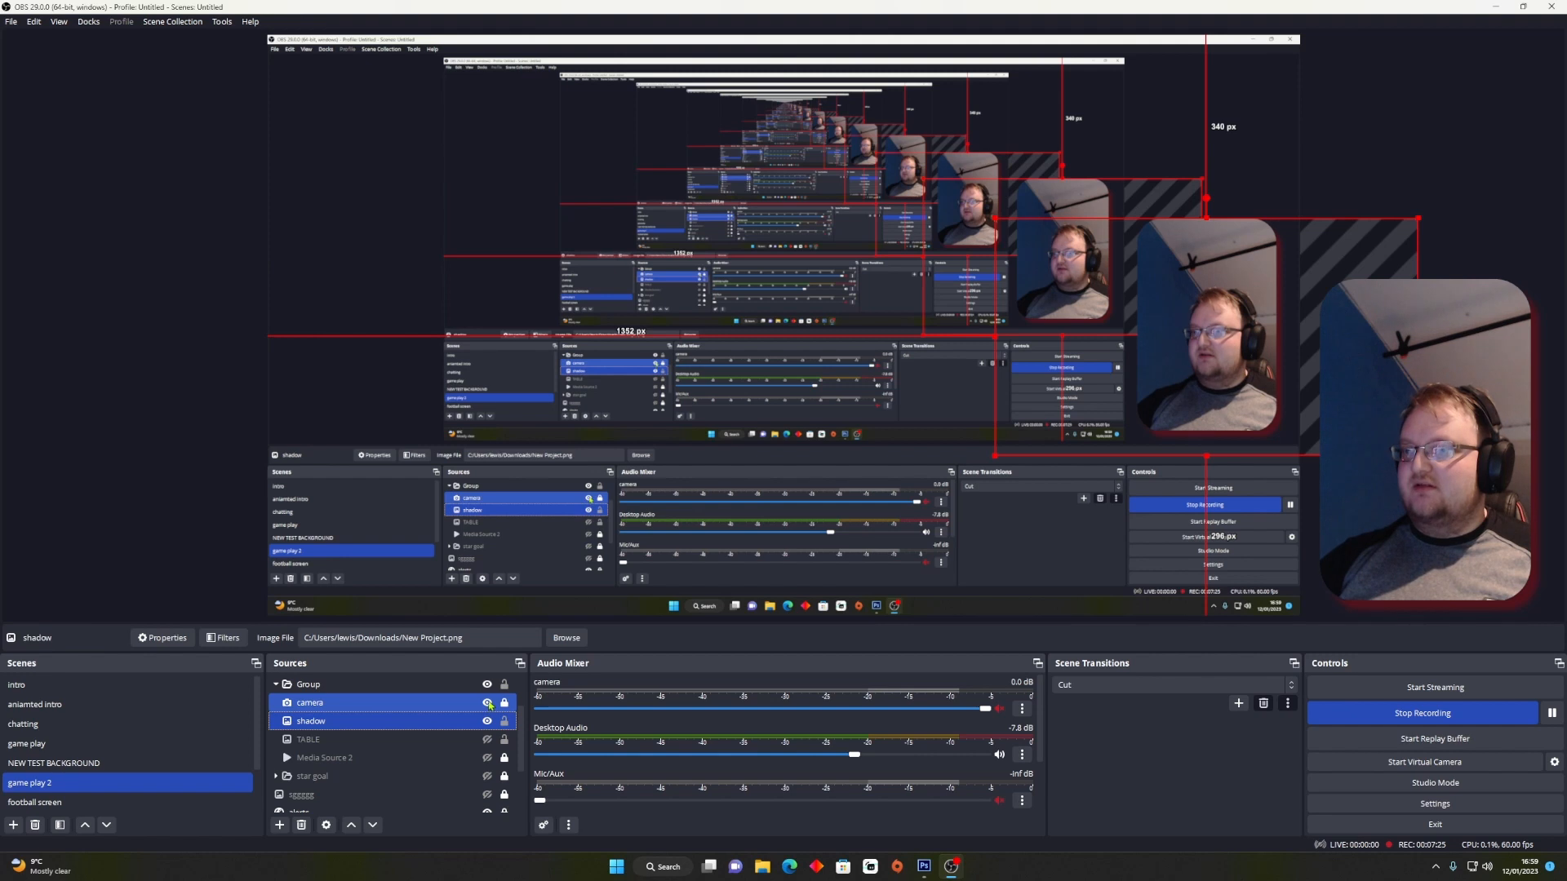
click(487, 704)
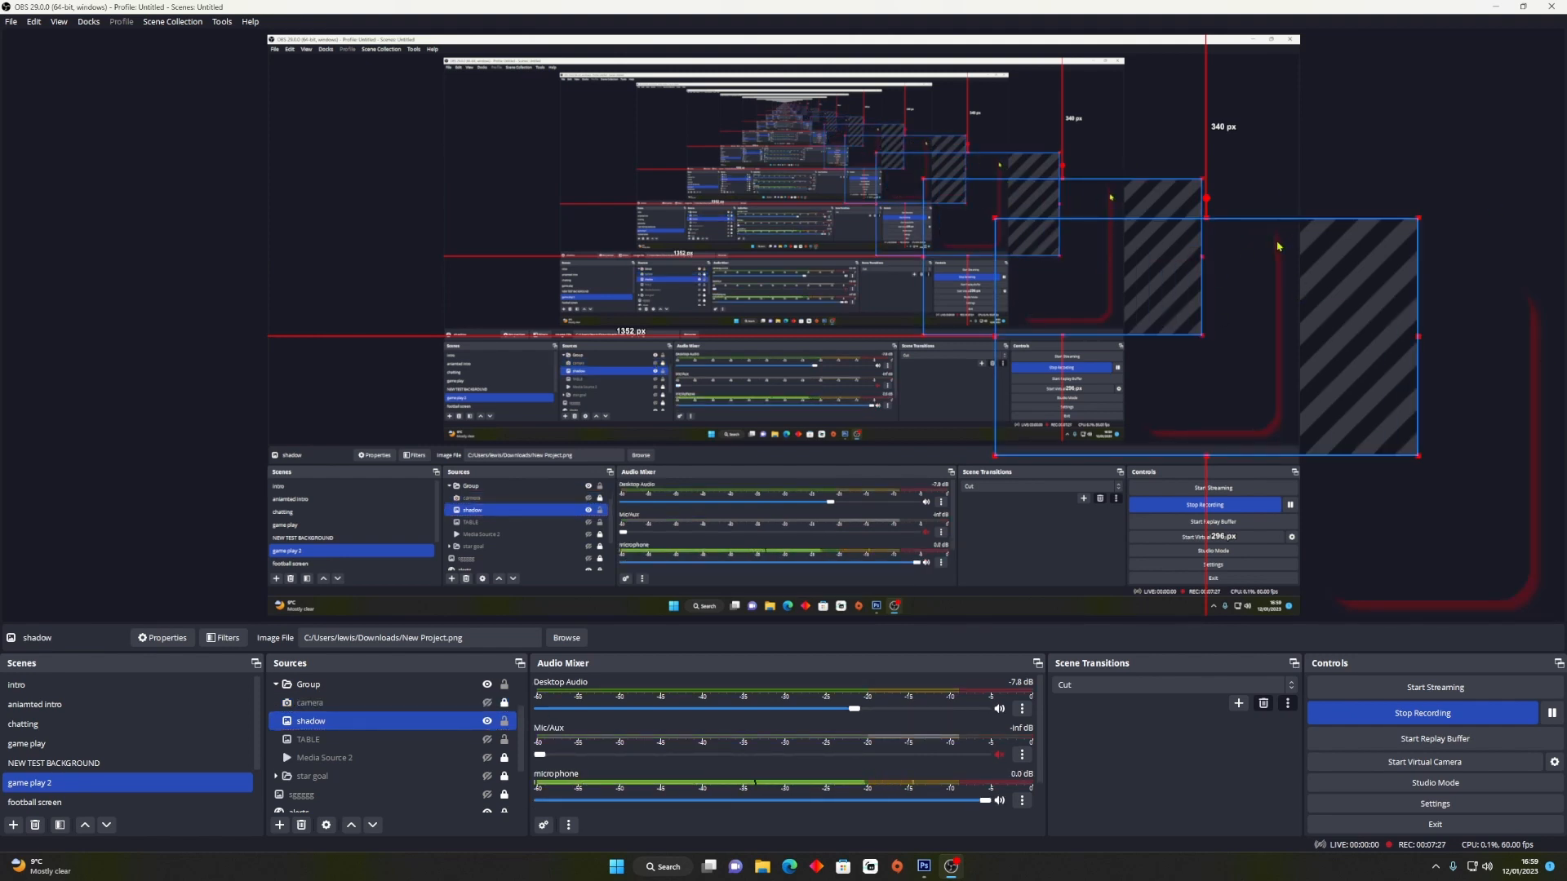
drag(1271, 351, 1229, 310)
ctrl+click(482, 740)
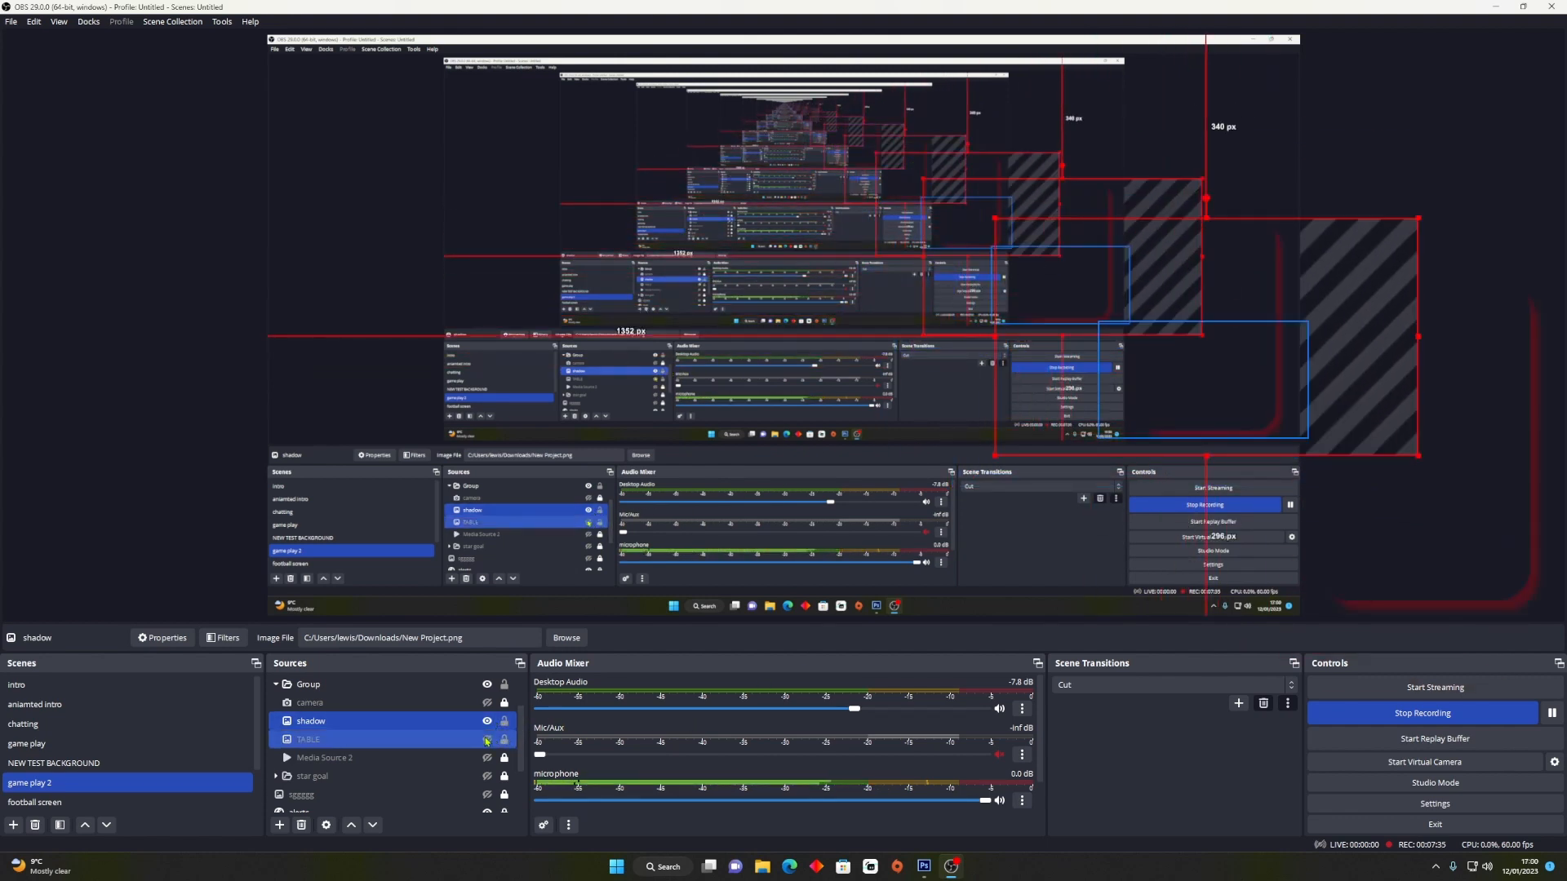
click(488, 704)
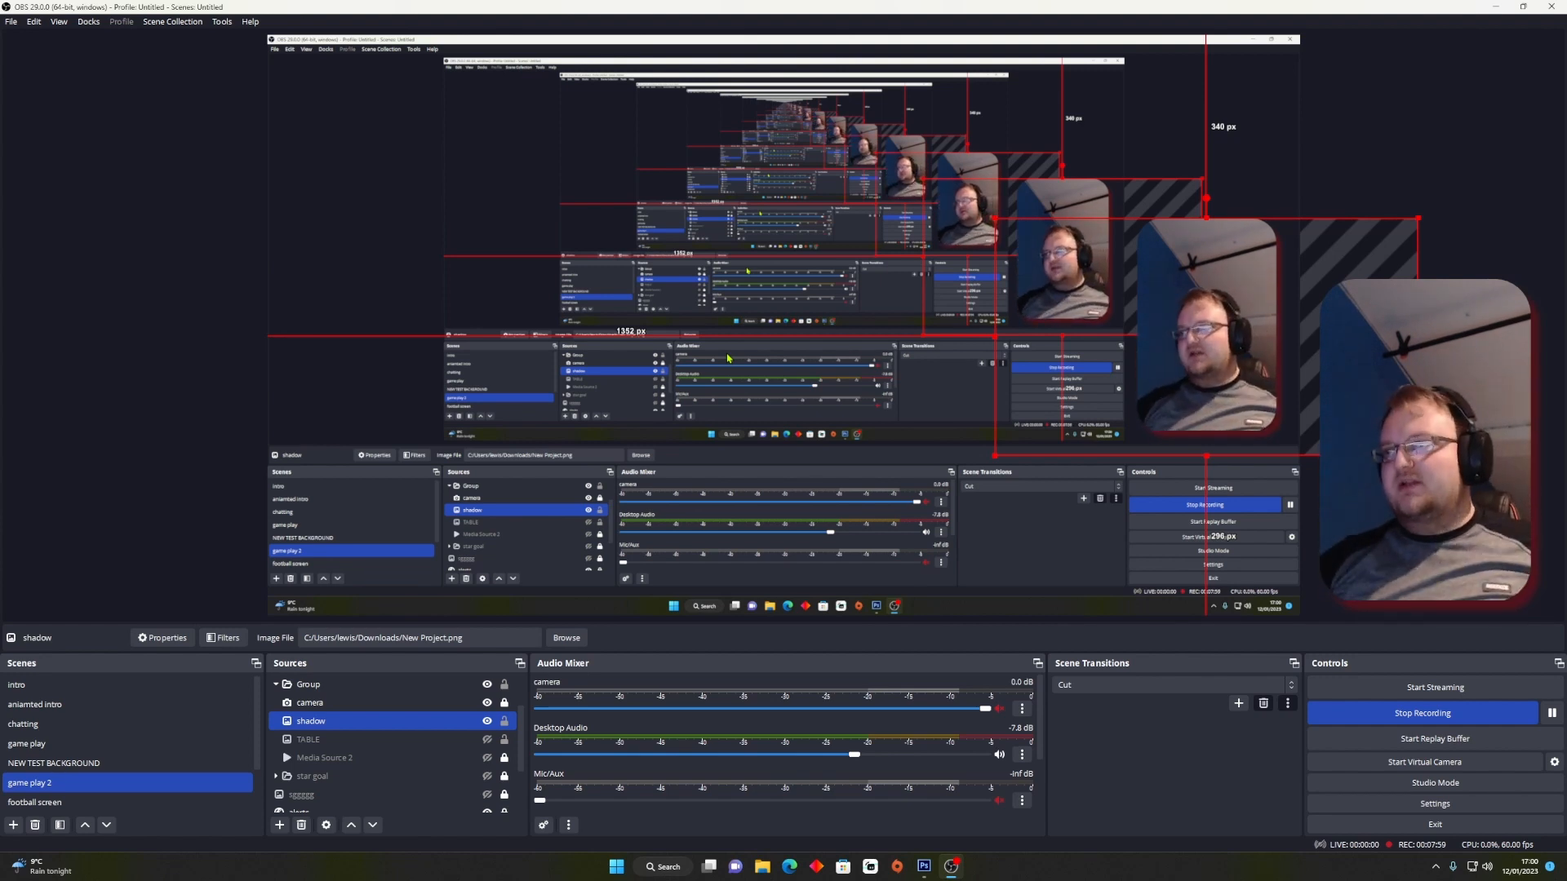
scroll(667, 689, down, 2)
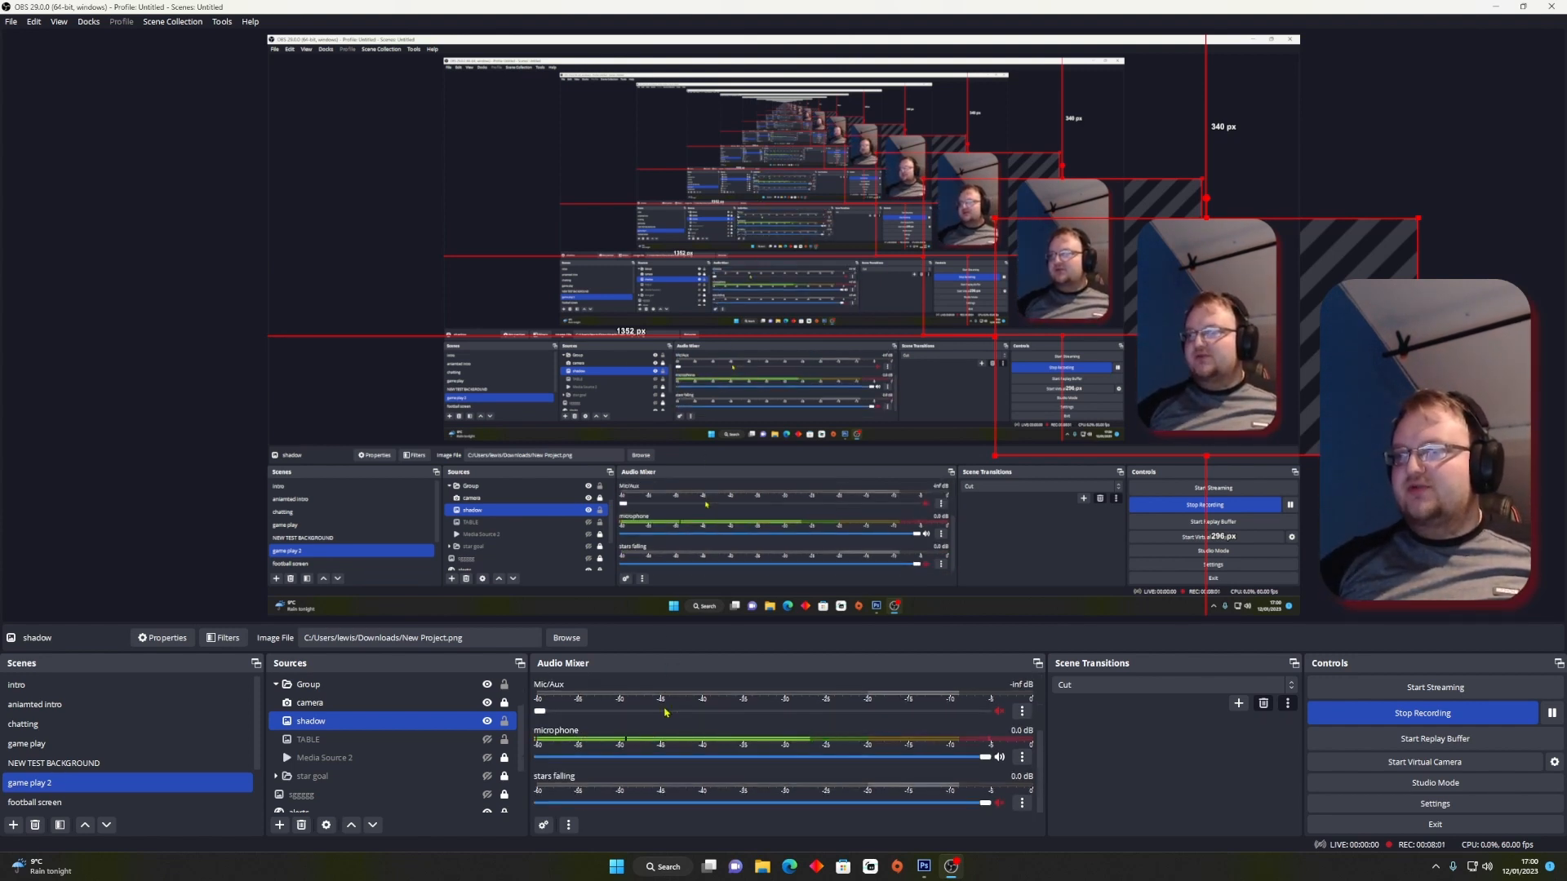